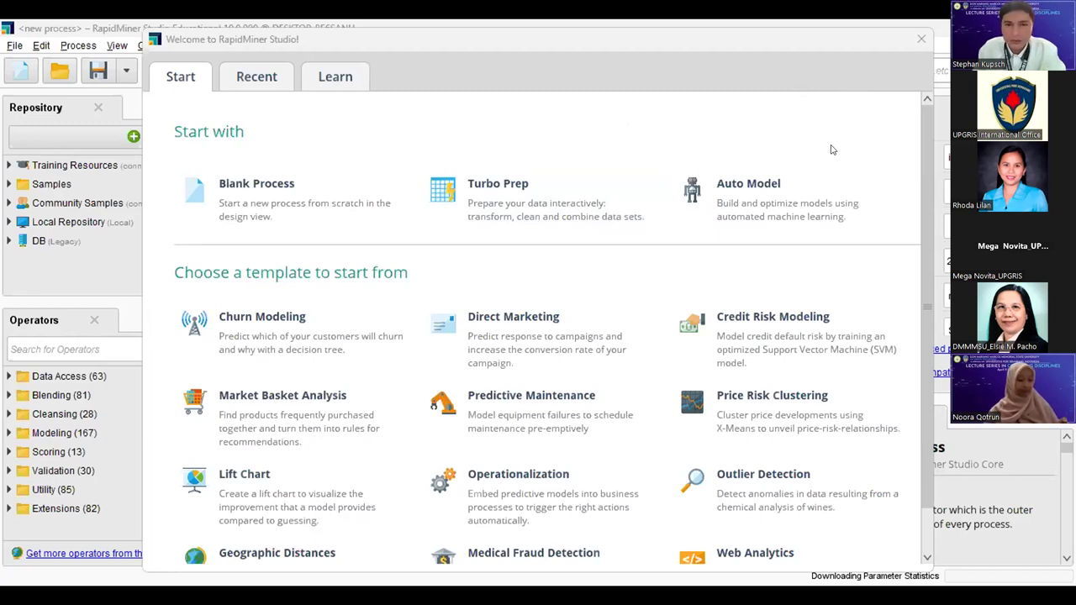
# Start a blank process, widen the canvas, and browse Modeling > Predictive > Bayesian operators.
pyautogui.click(271, 190)
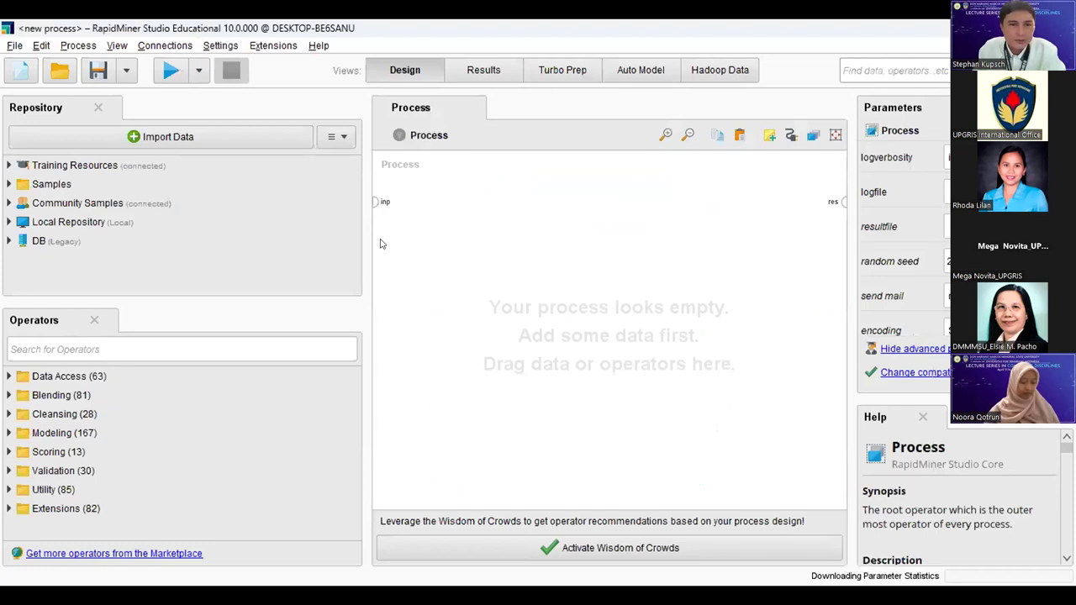
pyautogui.moveTo(361, 239); pyautogui.dragTo(283, 266)
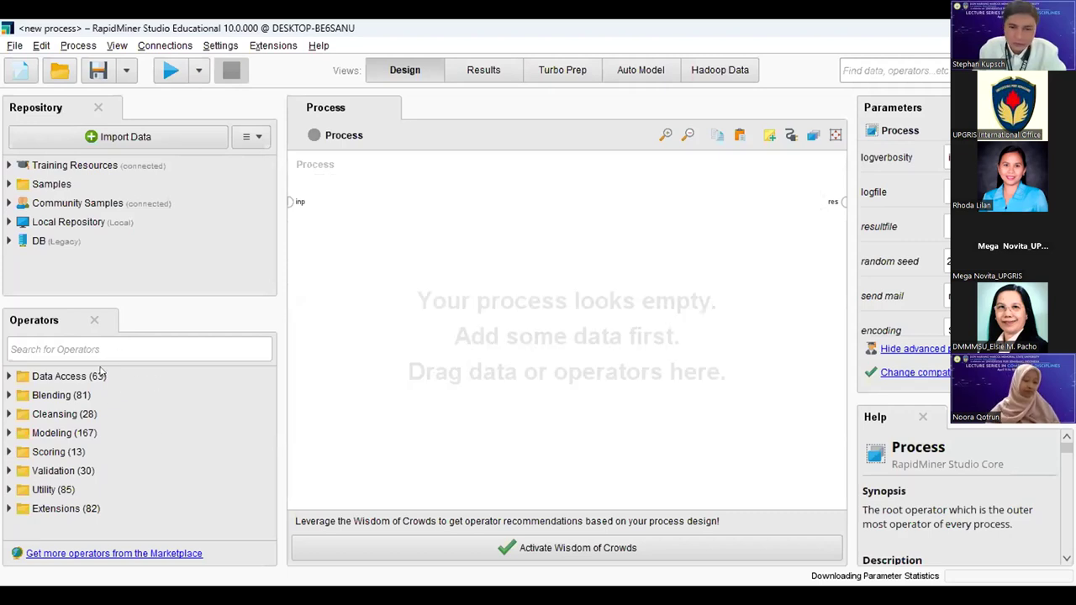
pyautogui.click(11, 432)
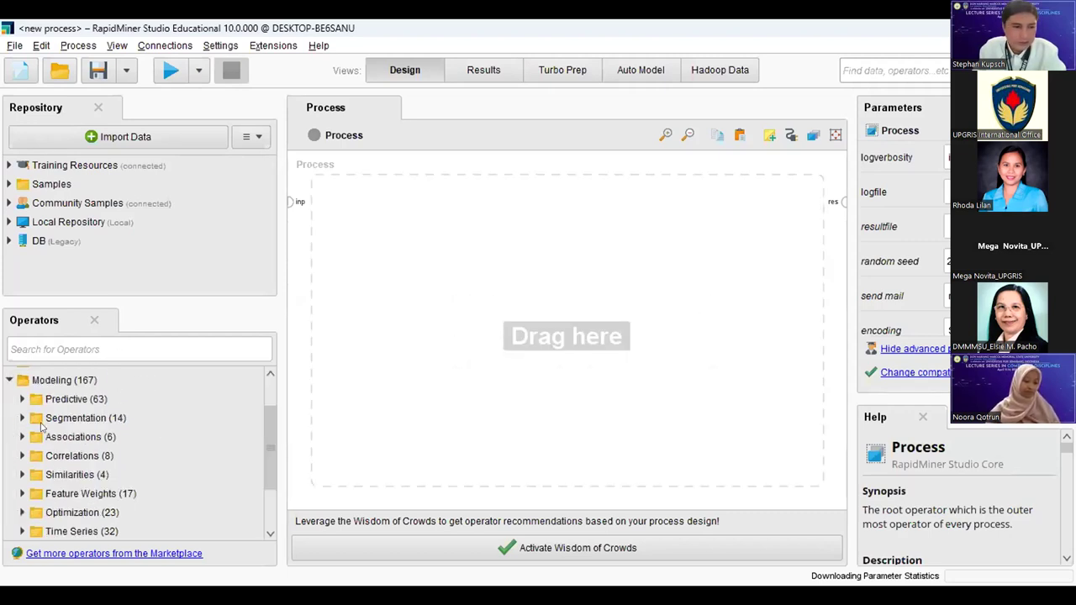
pyautogui.click(21, 400)
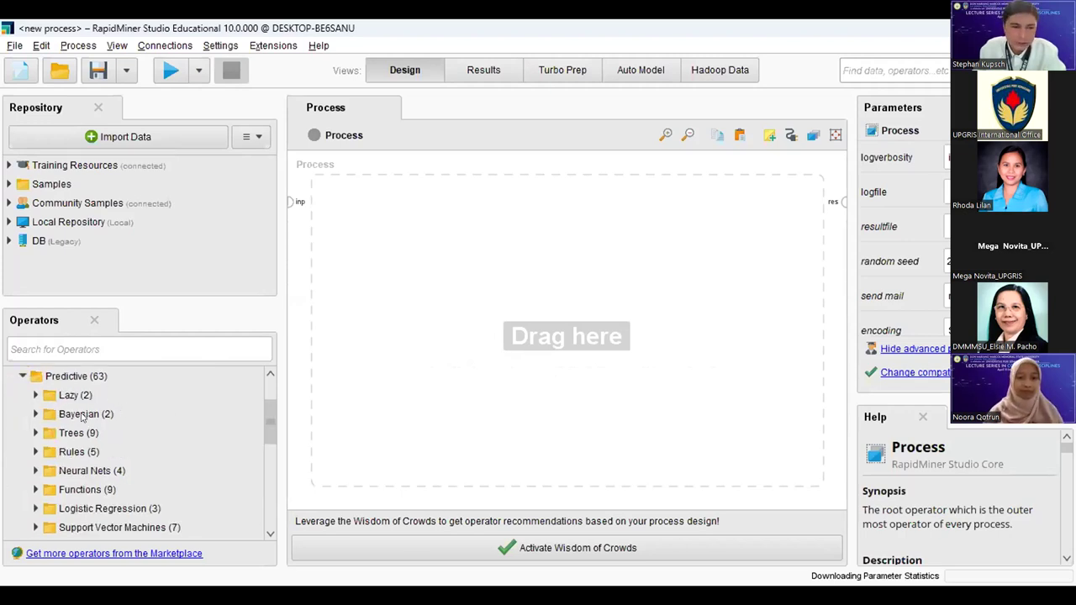
pyautogui.click(36, 414)
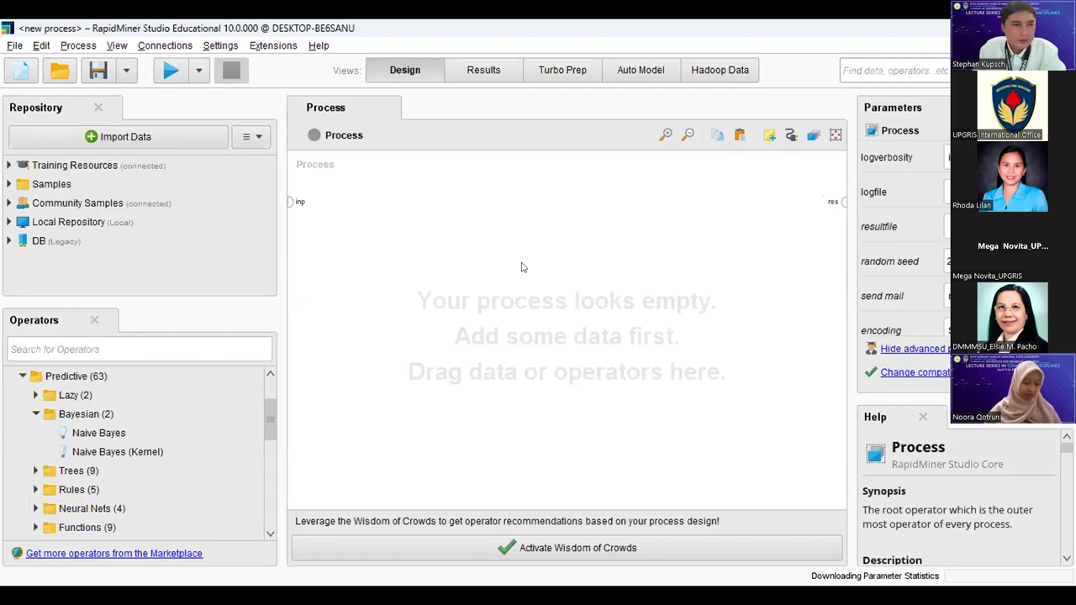
# Collapse the Modeling operator categories and expand the Training Resources repository.
pyautogui.click(37, 414)
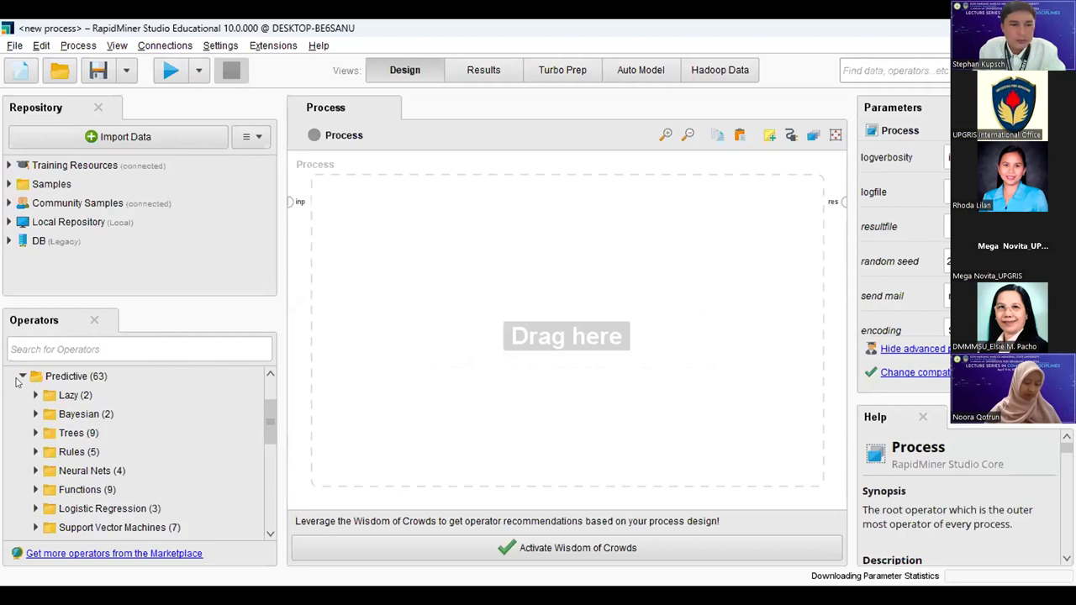
pyautogui.click(22, 377)
pyautogui.scroll(2, 270, 379)
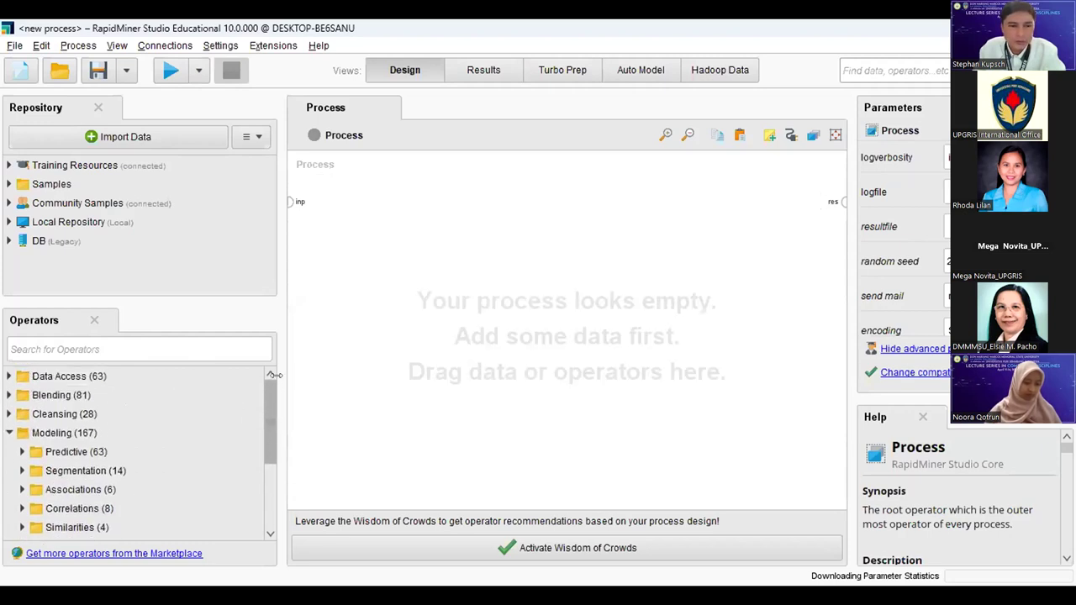
pyautogui.click(8, 432)
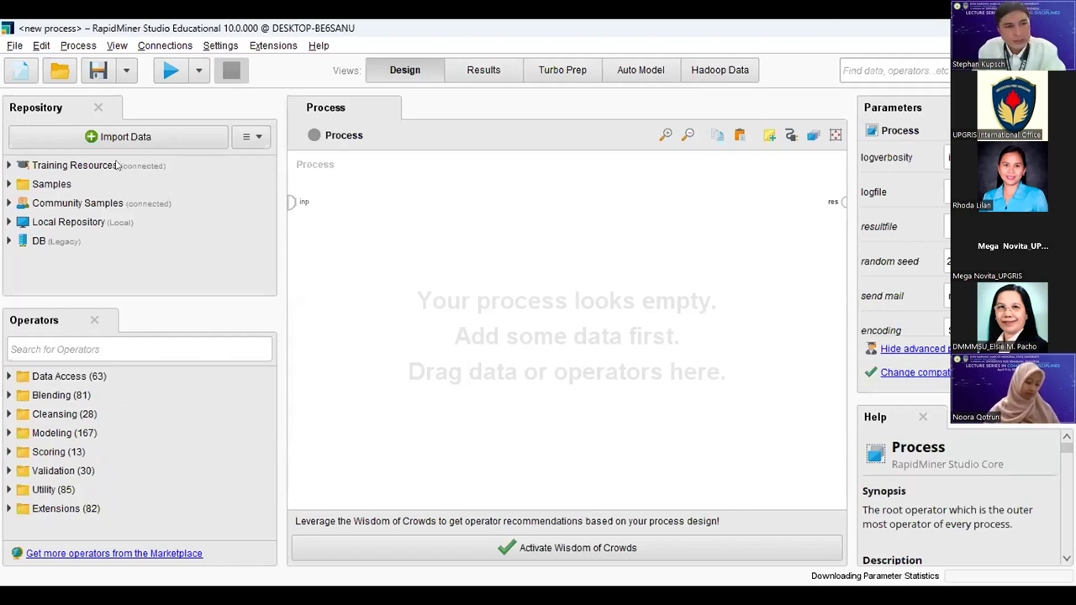
pyautogui.click(7, 165)
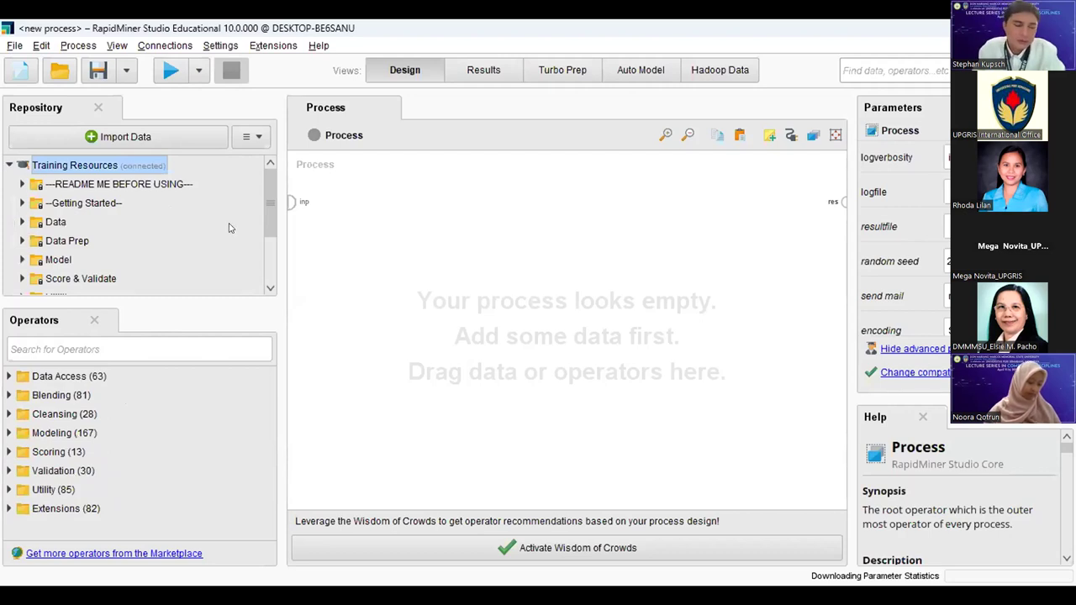
# Look through the Training Resources Data folder, then collapse it.
pyautogui.click(25, 223)
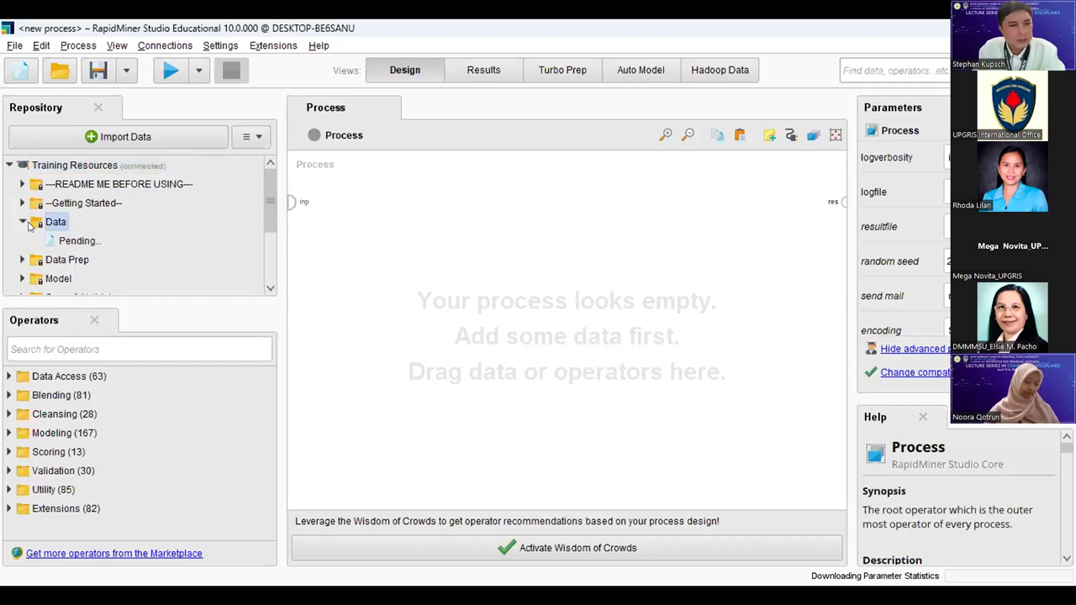
pyautogui.scroll(-1, 215, 231)
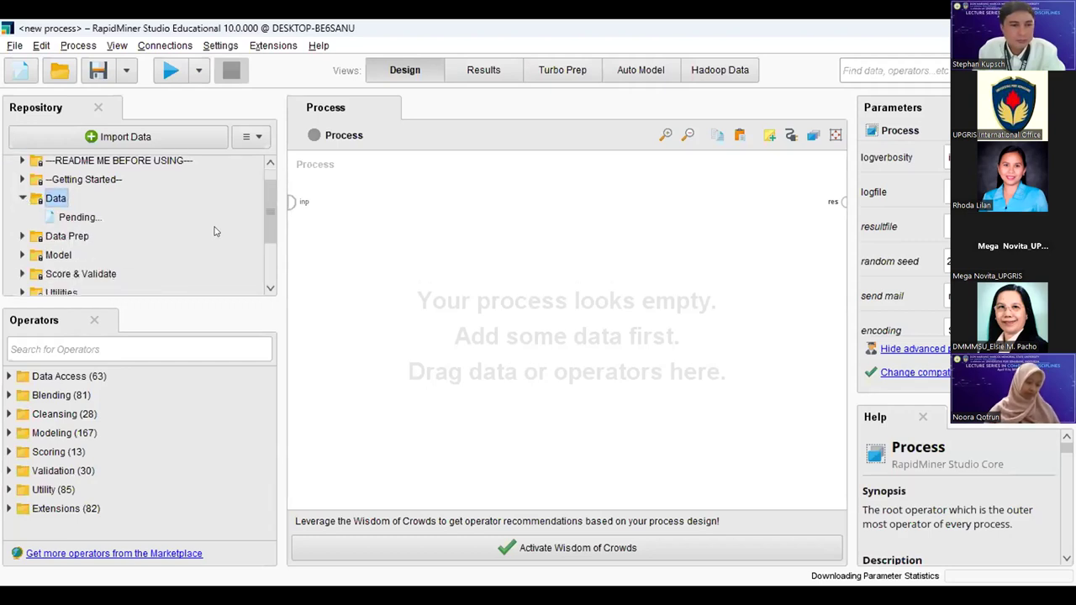
pyautogui.scroll(-1, 214, 231)
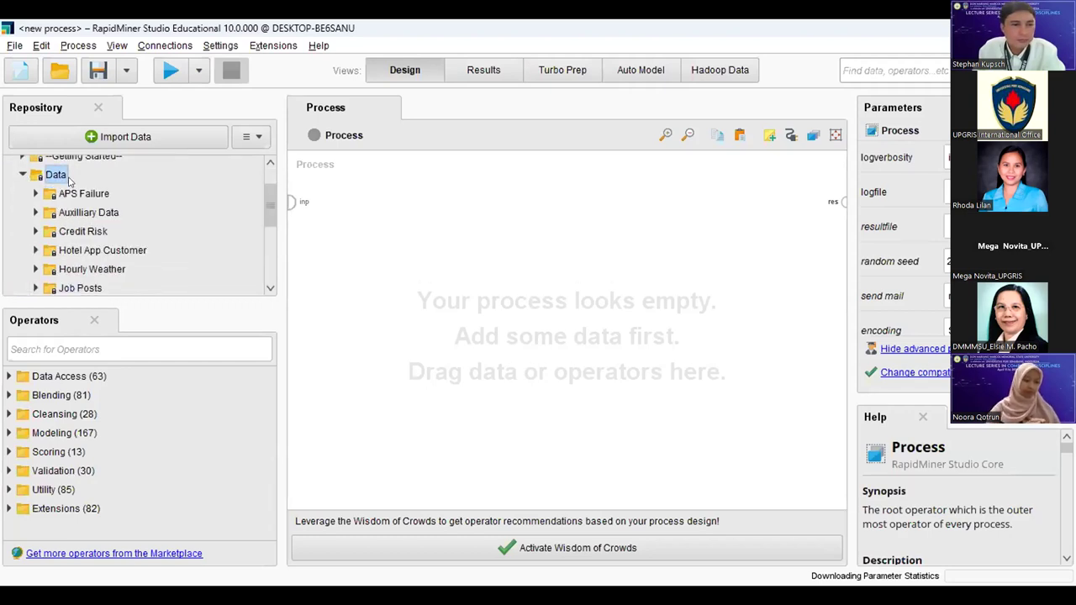
pyautogui.click(22, 174)
# Expand Samples > data and select the Titanic sample dataset.
pyautogui.click(9, 269)
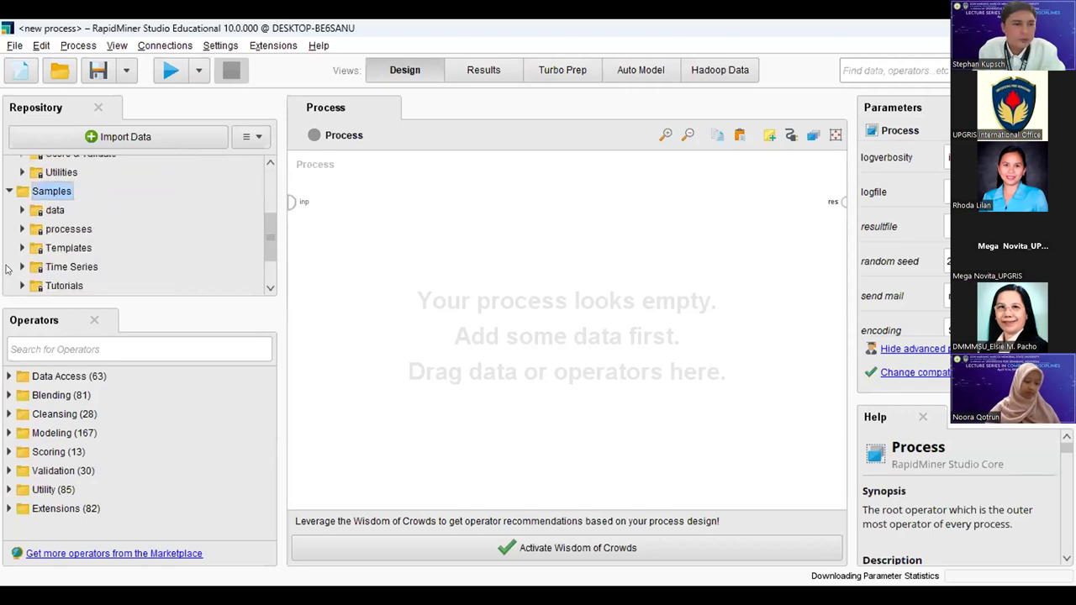
pyautogui.scroll(-2, 202, 200)
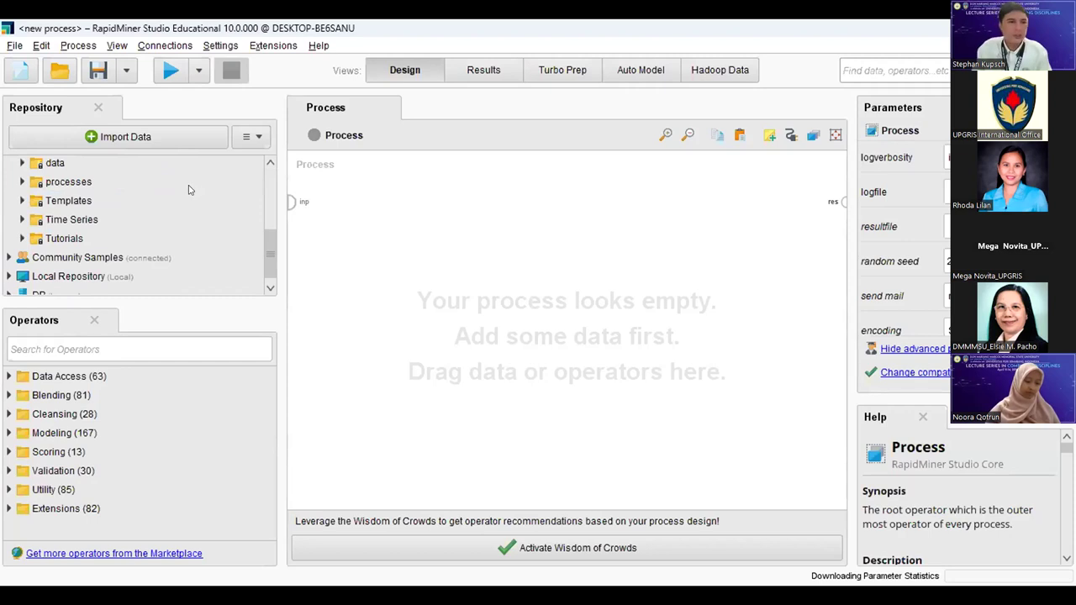
pyautogui.scroll(1, 189, 188)
pyautogui.click(20, 186)
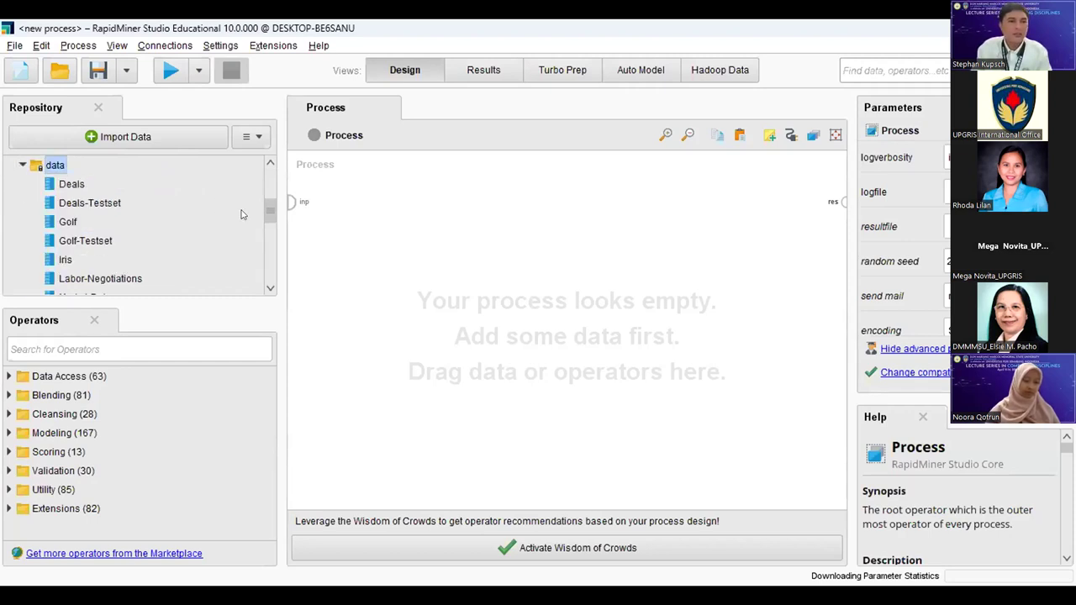
pyautogui.scroll(-3, 269, 210)
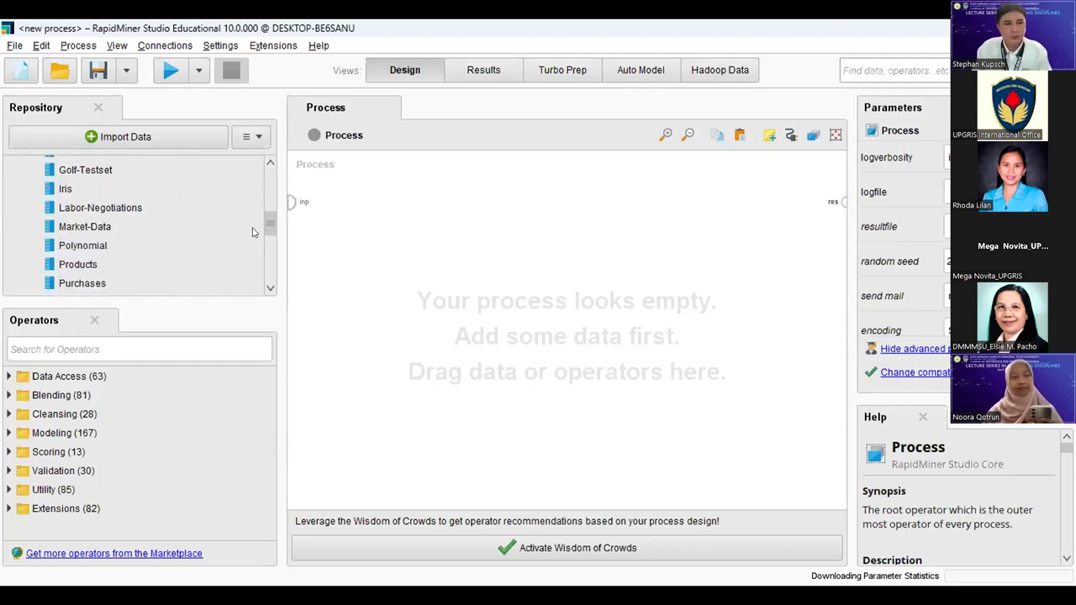
pyautogui.click(82, 267)
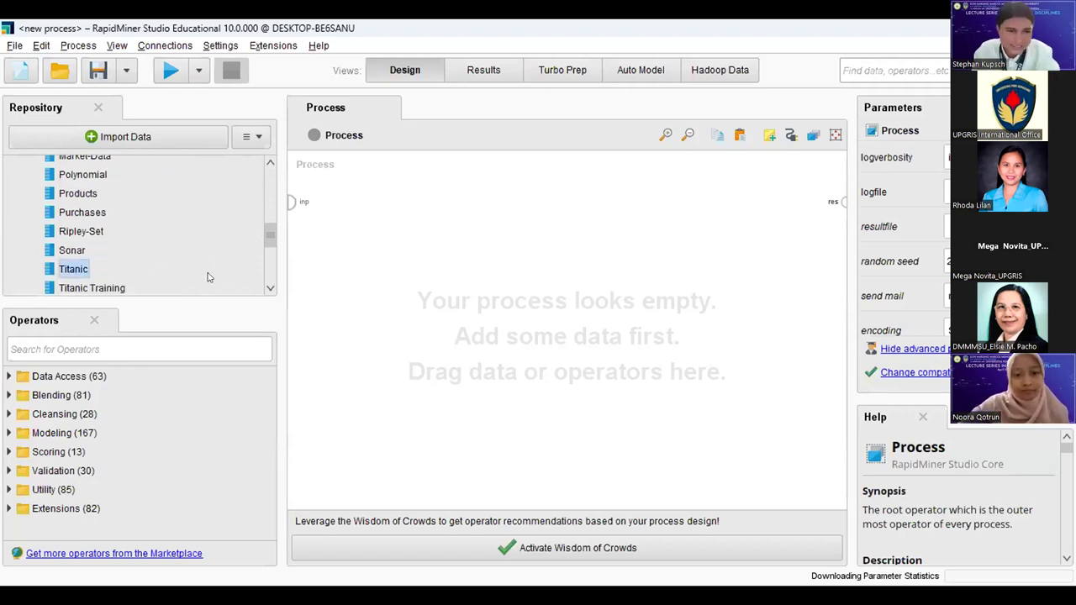
# Add a Retrieve Titanic operator and wire its out port to the process res port.
pyautogui.moveTo(70, 270); pyautogui.dragTo(376, 246)
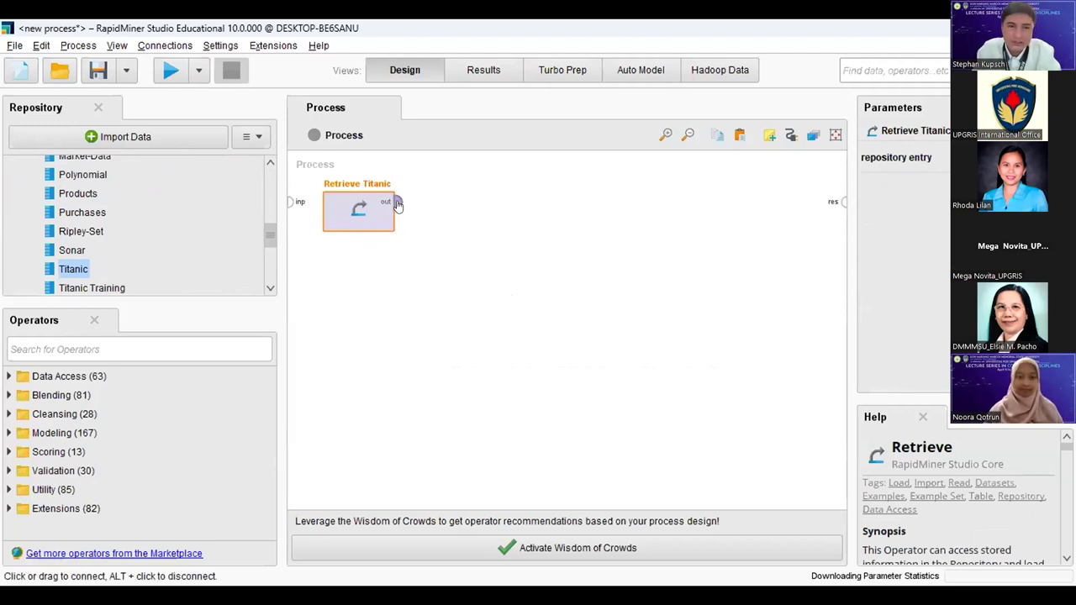
pyautogui.click(398, 203)
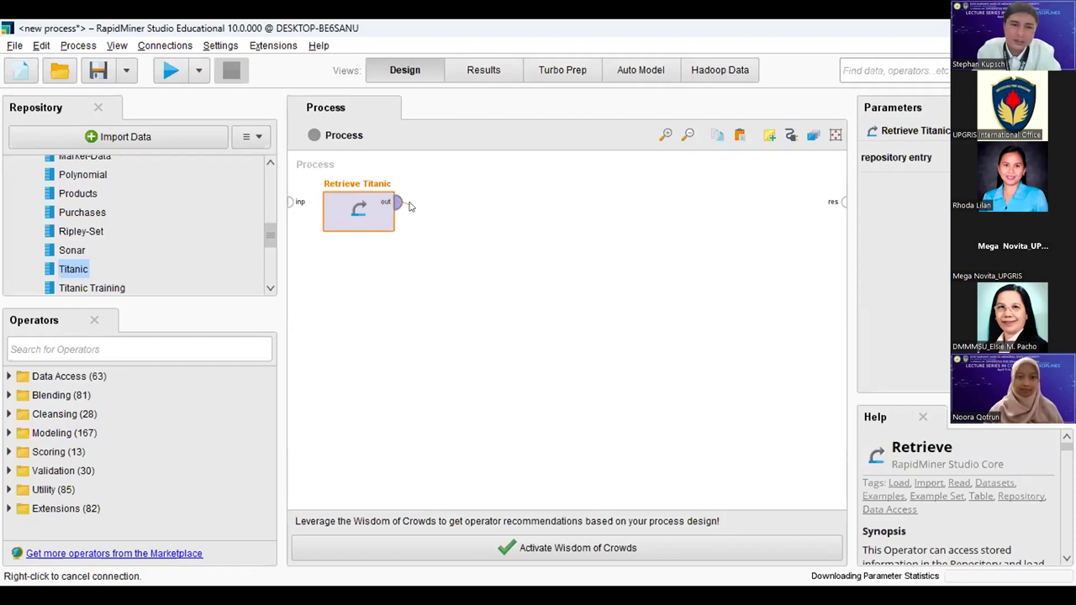
pyautogui.rightClick(433, 214)
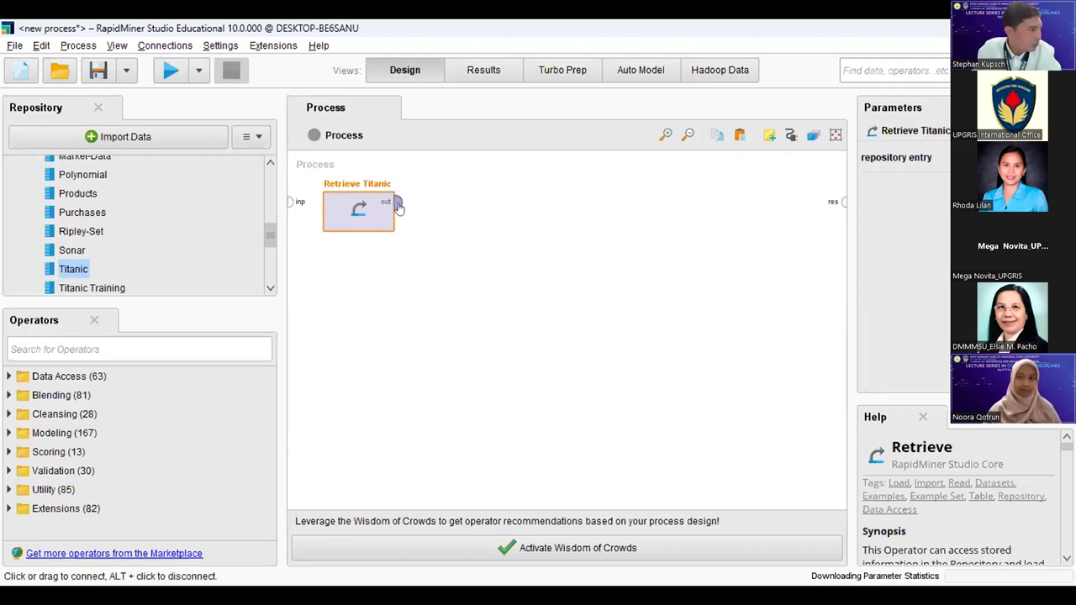
pyautogui.moveTo(400, 207)
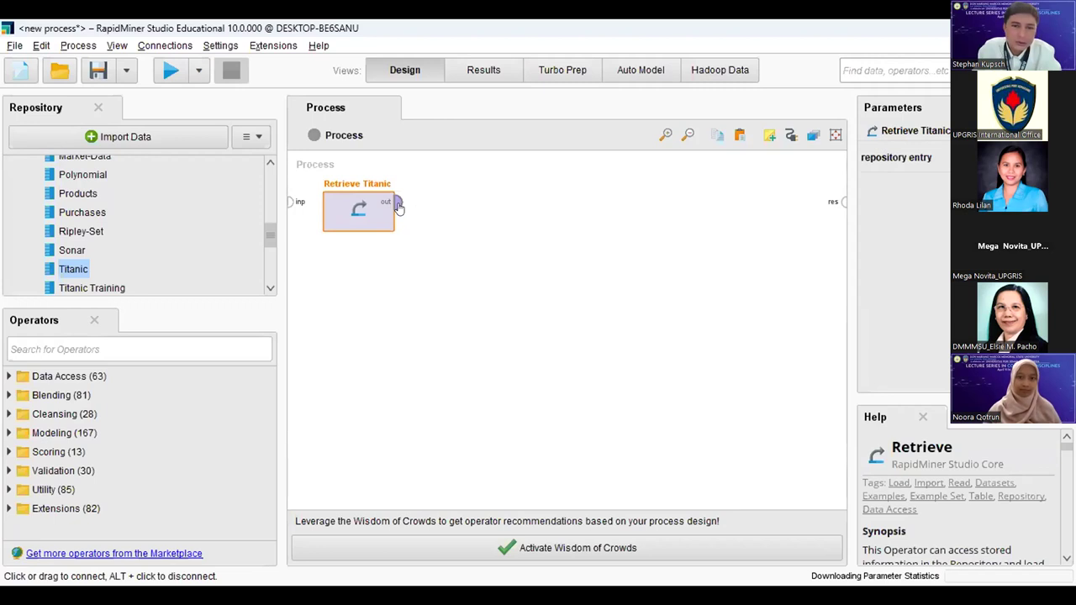
pyautogui.click(398, 204)
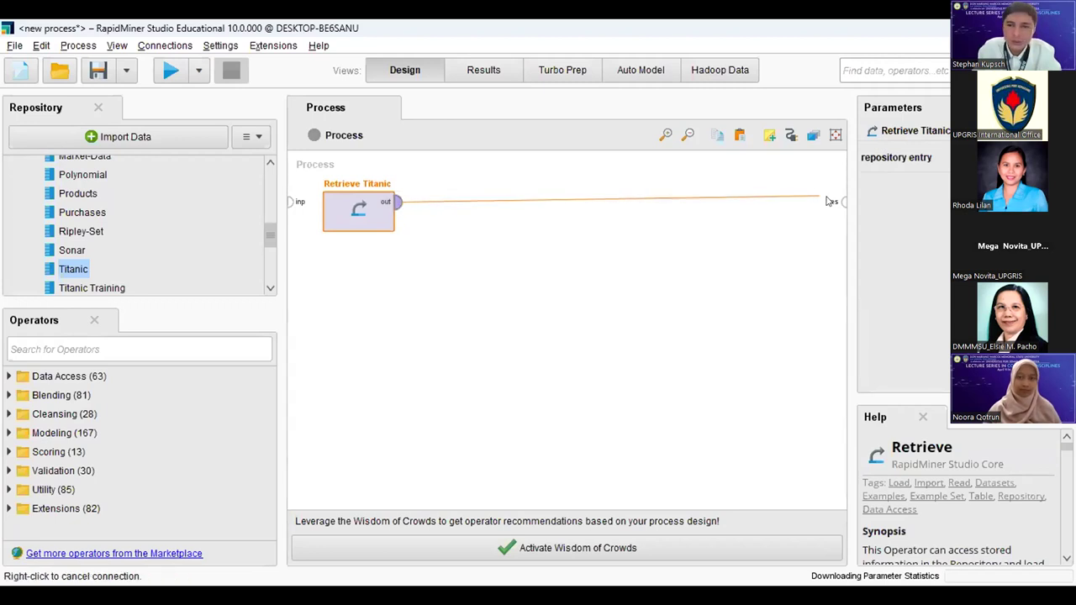
pyautogui.click(838, 203)
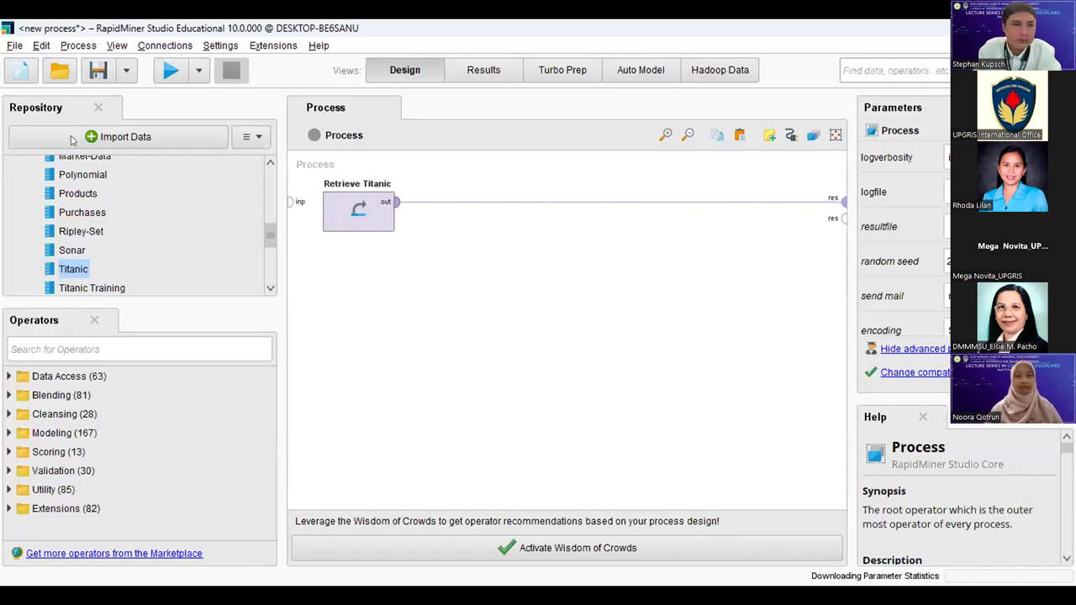
pyautogui.doubleClick(123, 27)
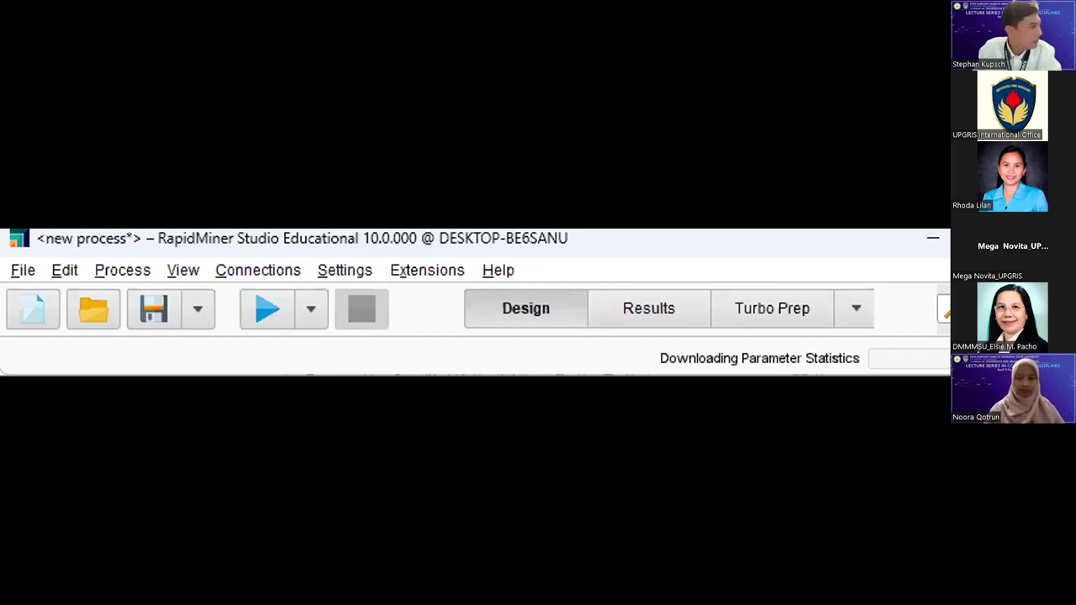
pyautogui.press('super+Up')
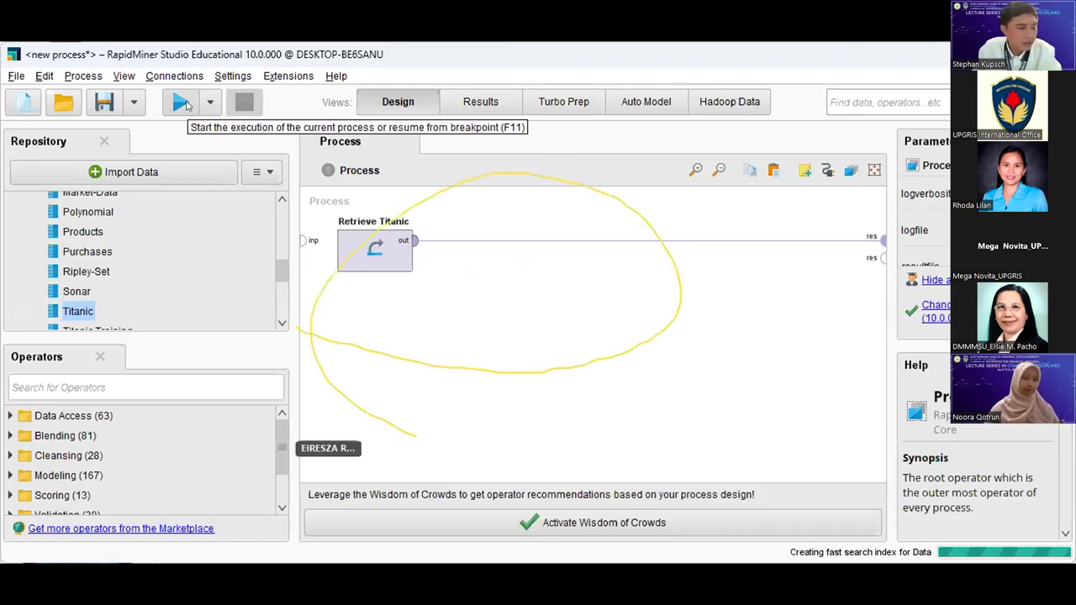
# Run the process to review the Titanic data, then remove the Retrieve Titanic-to-result link.
pyautogui.click(186, 104)
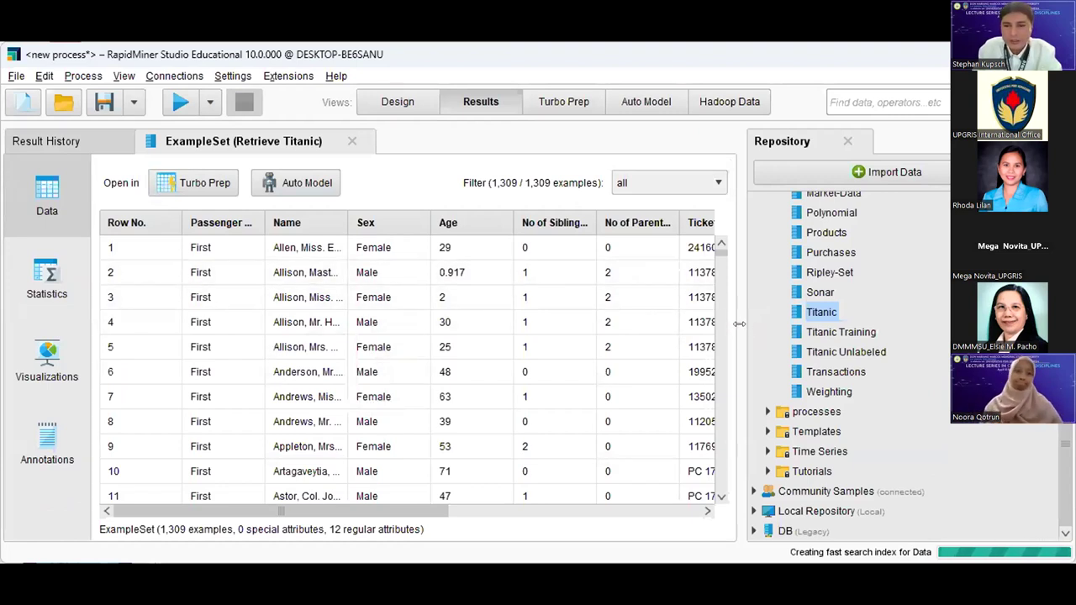
pyautogui.moveTo(738, 324); pyautogui.dragTo(847, 324)
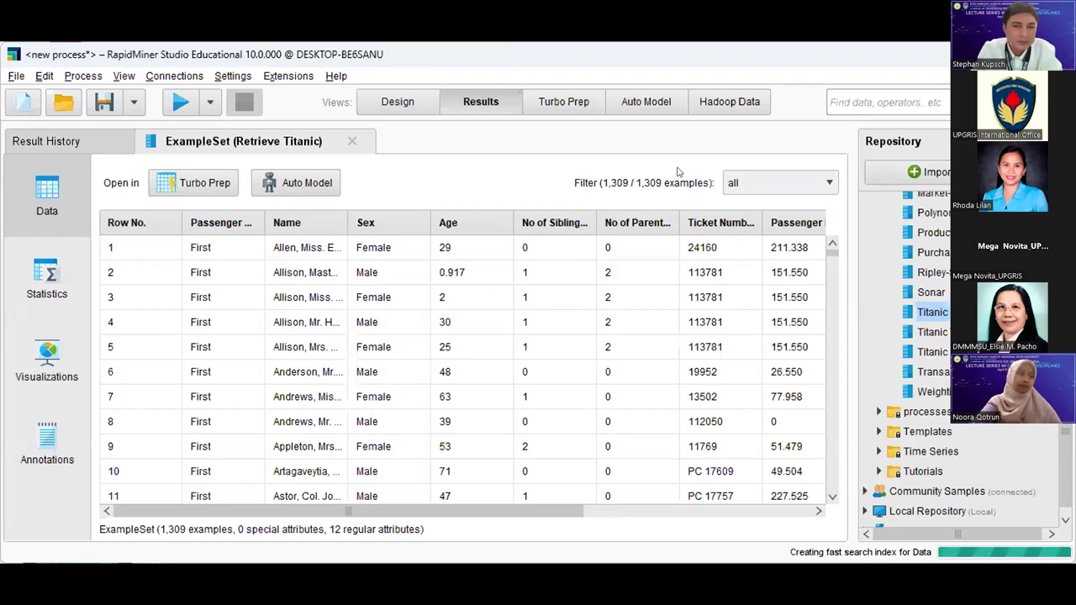
pyautogui.click(397, 102)
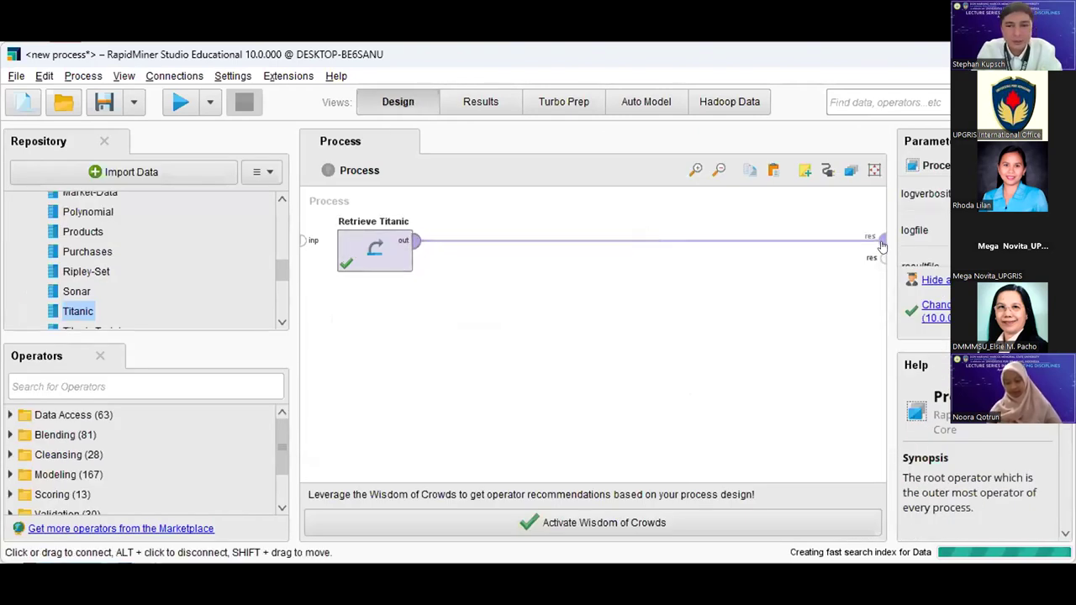
pyautogui.click(166, 102)
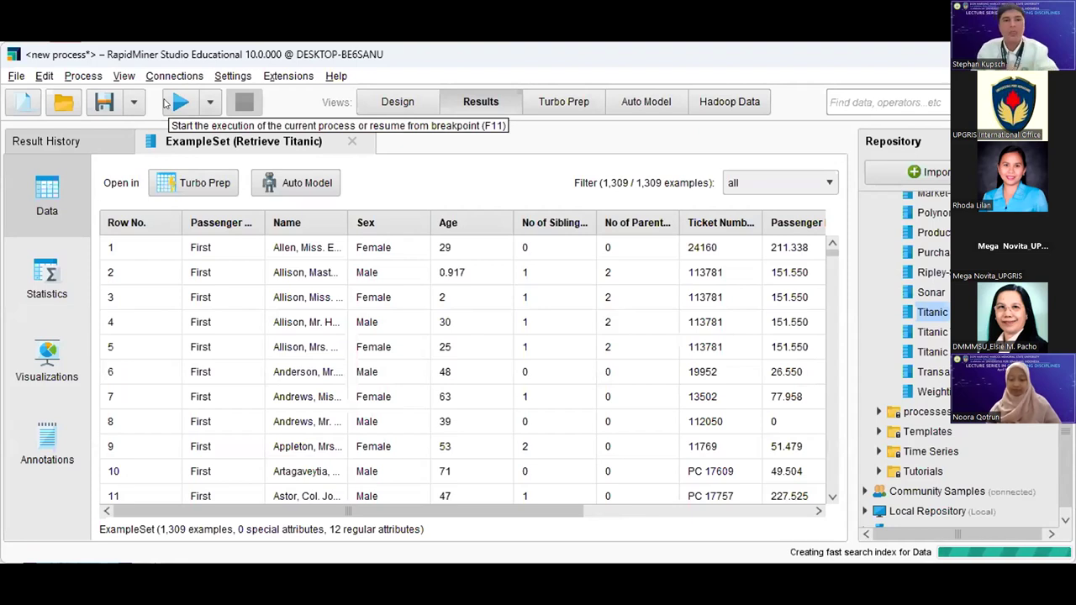
pyautogui.click(395, 102)
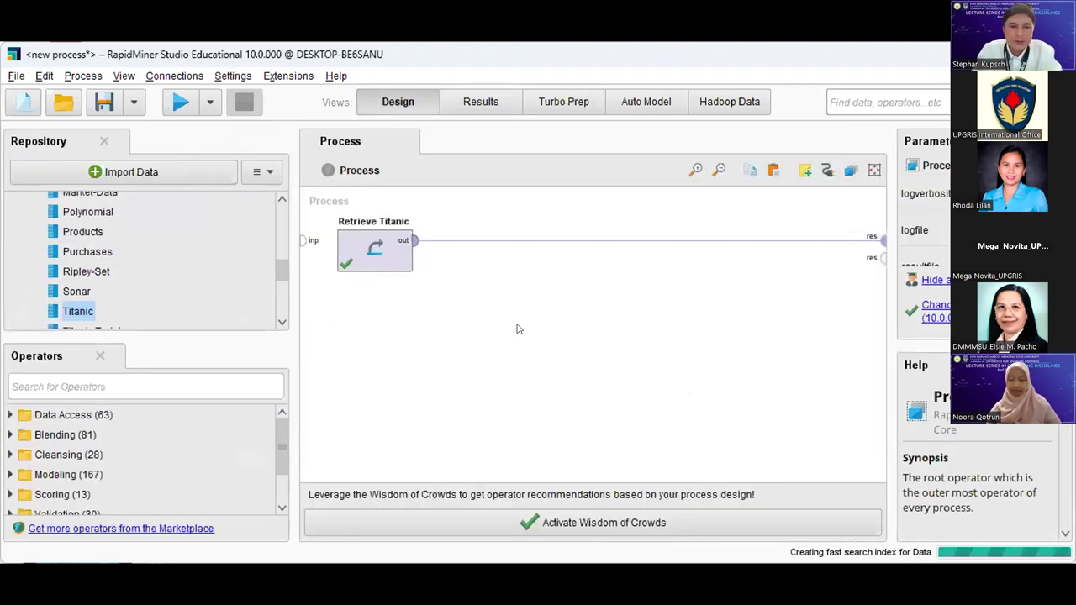
pyautogui.click(639, 240)
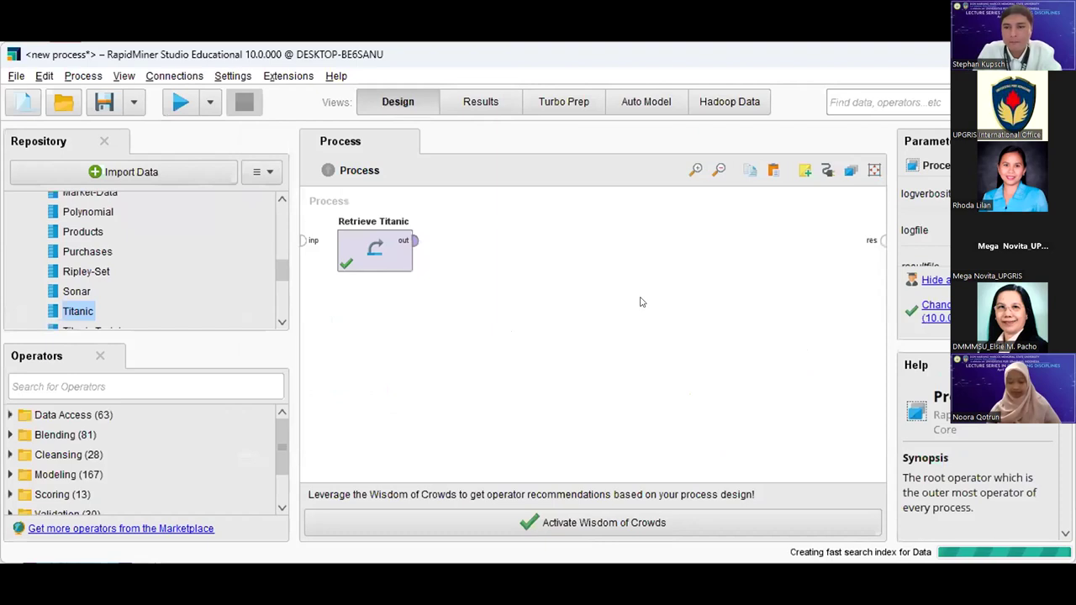
pyautogui.click(245, 381)
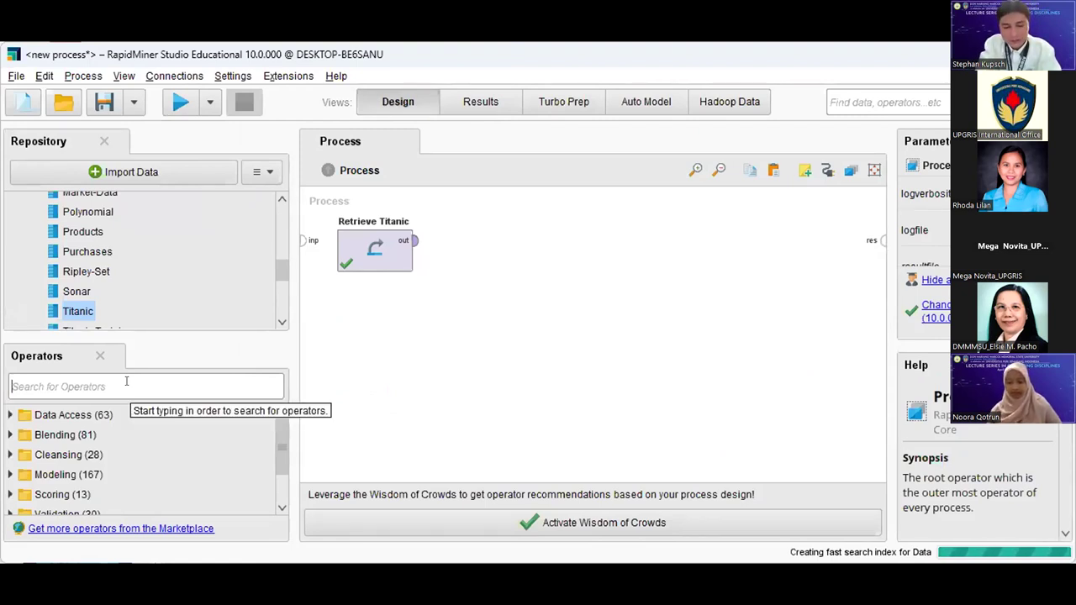
# Add a Decision Tree ('deci' search) fed by Retrieve Titanic, its model wired to res.
pyautogui.write('decisio')
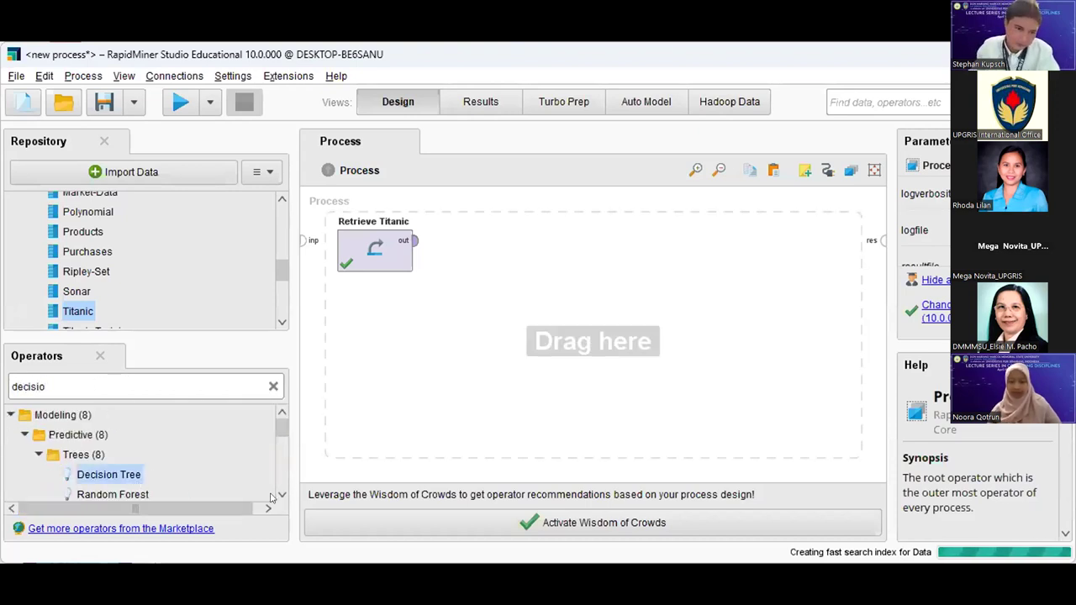
pyautogui.click(126, 476)
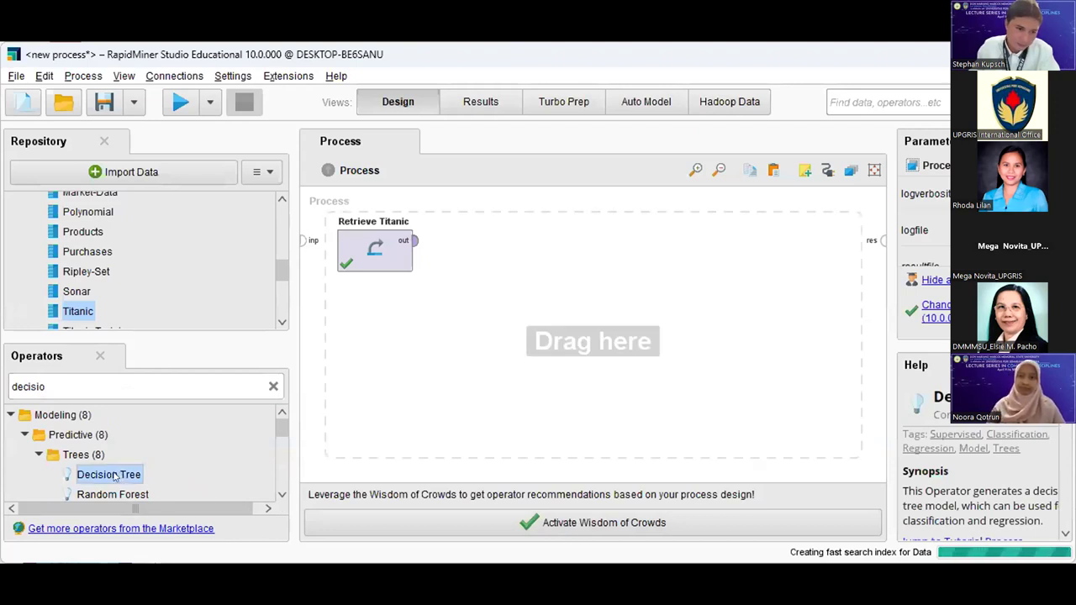
pyautogui.moveTo(116, 465); pyautogui.dragTo(541, 286)
pyautogui.moveTo(535, 332); pyautogui.dragTo(534, 317)
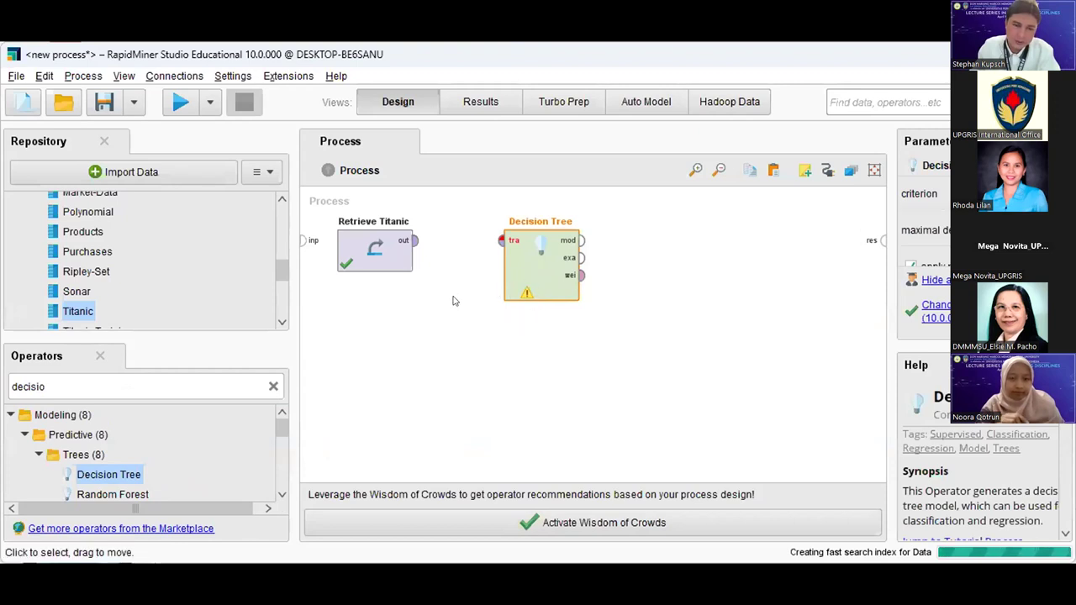
pyautogui.click(405, 239)
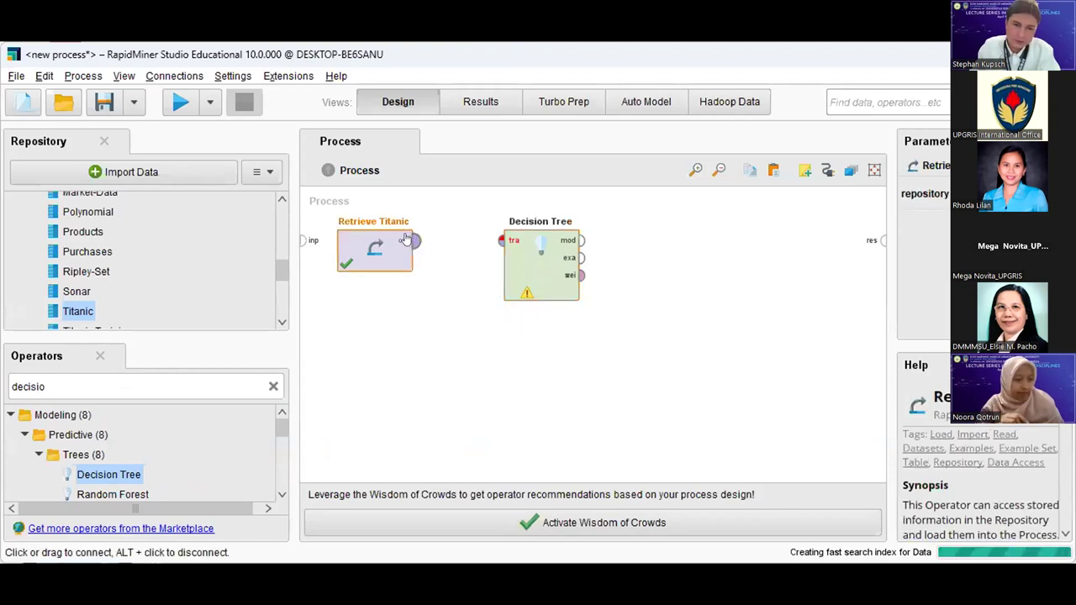
pyautogui.click(408, 240)
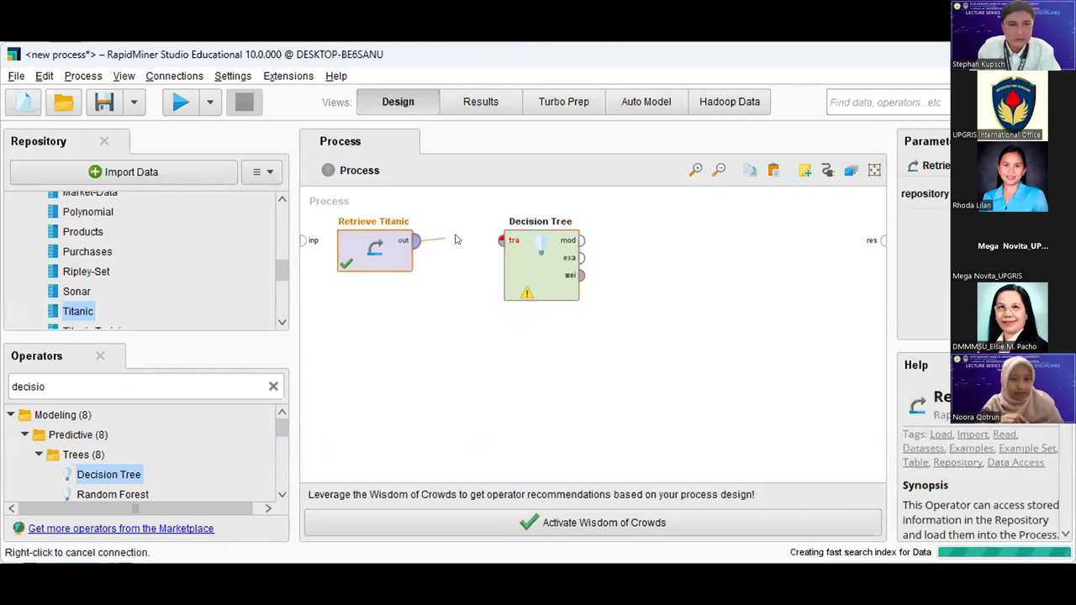
pyautogui.click(501, 241)
pyautogui.click(581, 241)
pyautogui.click(879, 241)
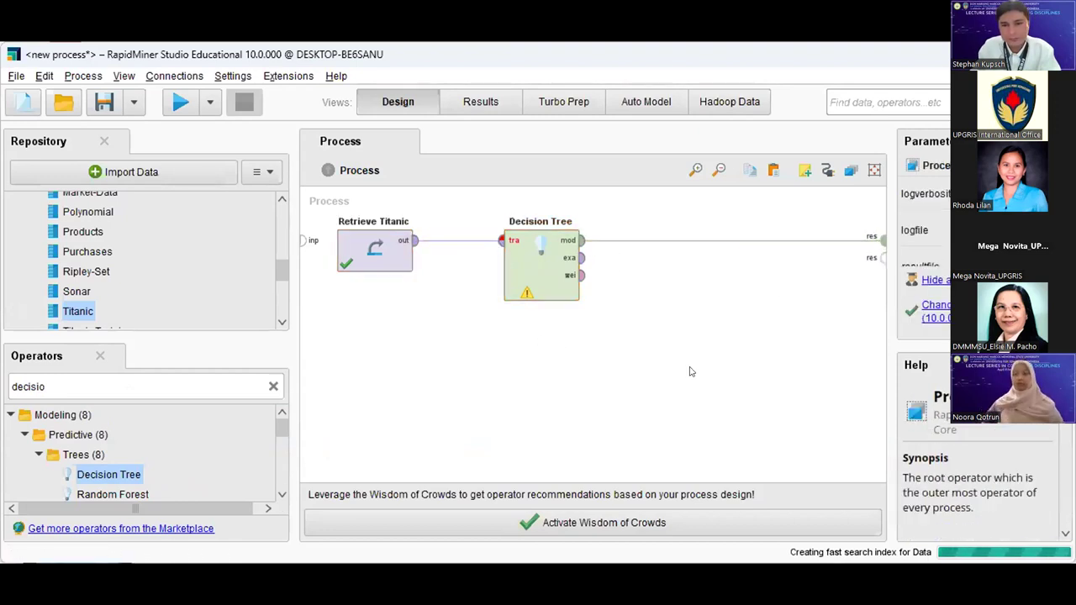
# Run the process, which reports a missing label error, then delete the Decision Tree.
pyautogui.click(543, 278)
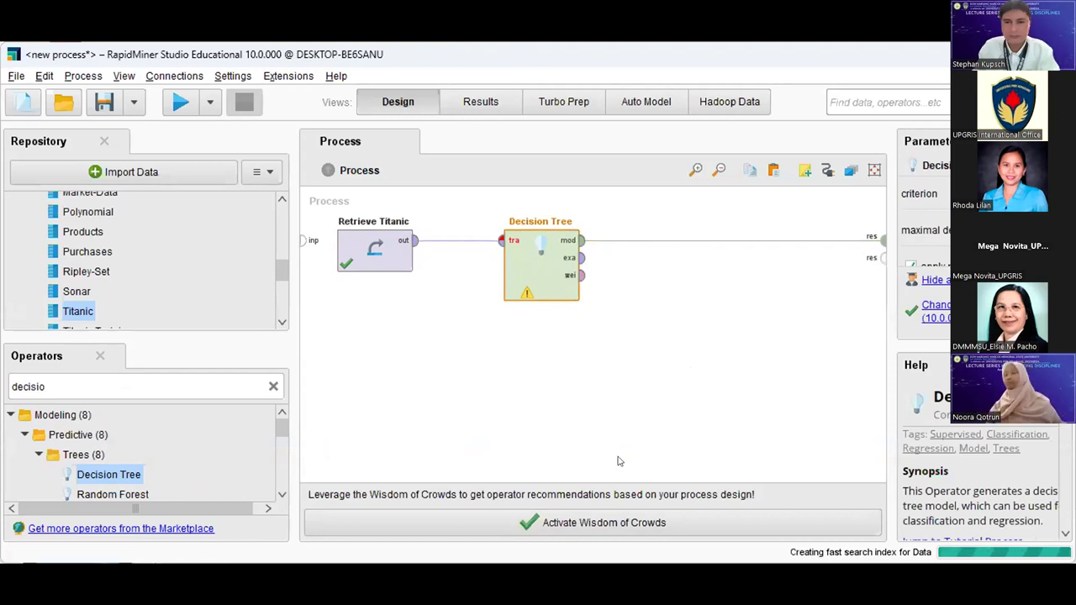
pyautogui.click(182, 101)
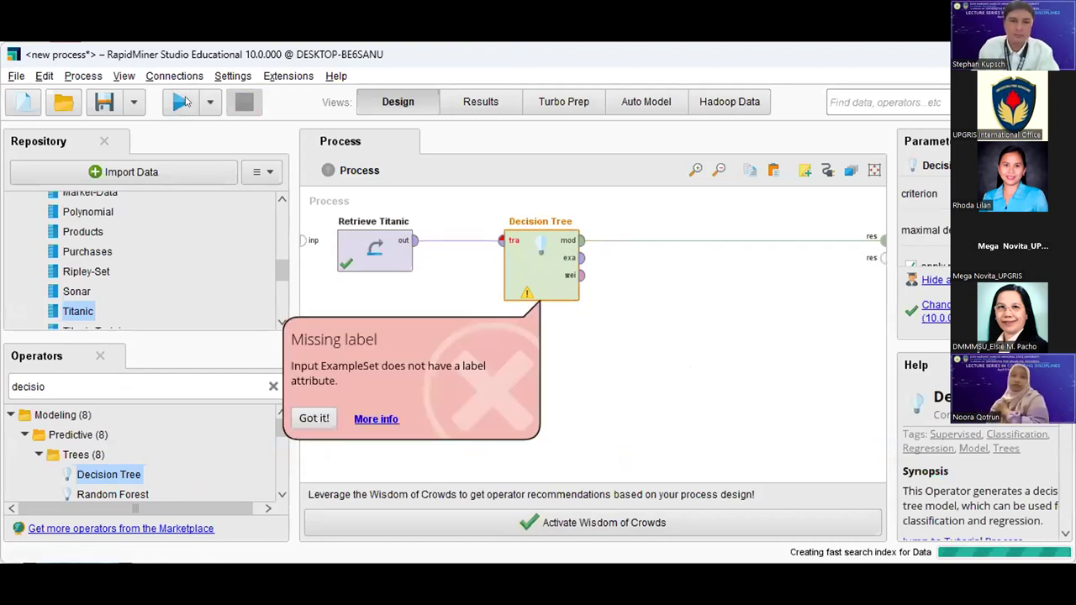
pyautogui.click(656, 380)
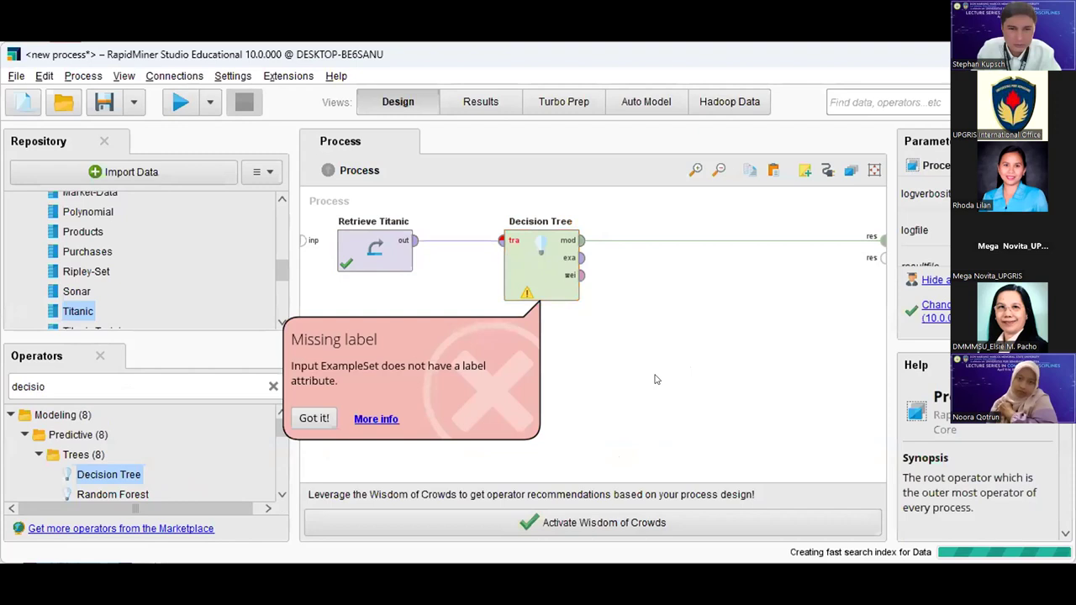
pyautogui.click(547, 281)
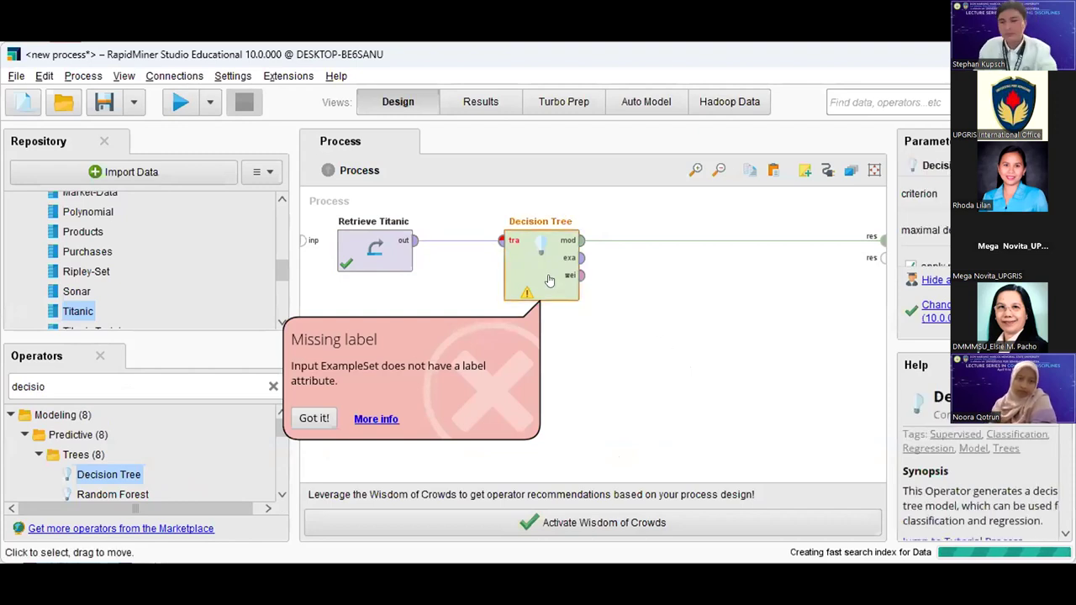
pyautogui.press('Delete')
# Replace Retrieve Titanic with a Retrieve Titanic Training operator.
pyautogui.click(385, 257)
pyautogui.press('Delete')
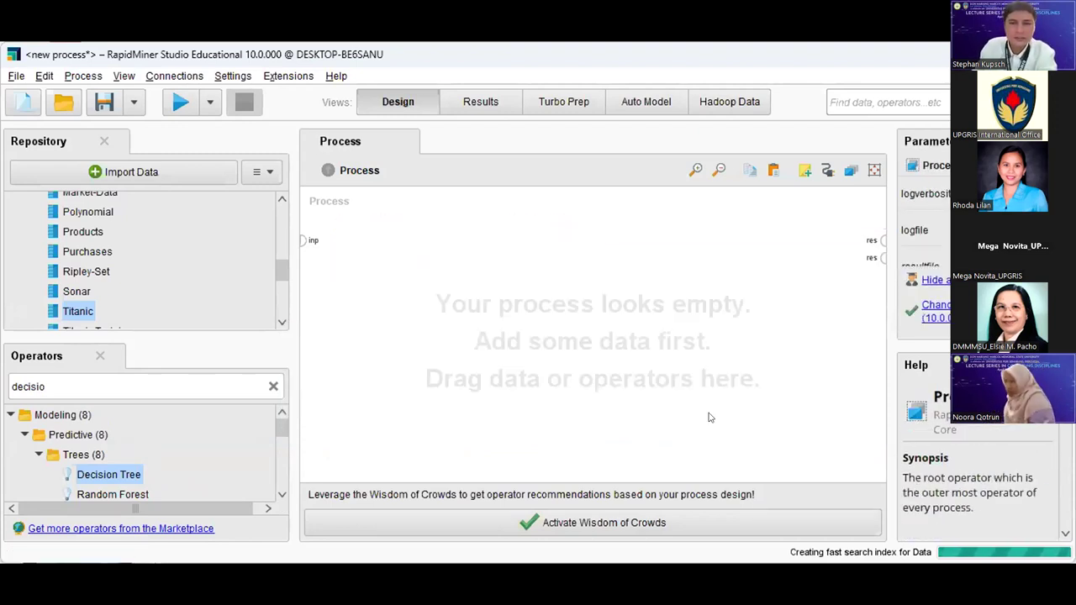
pyautogui.scroll(-1, 226, 278)
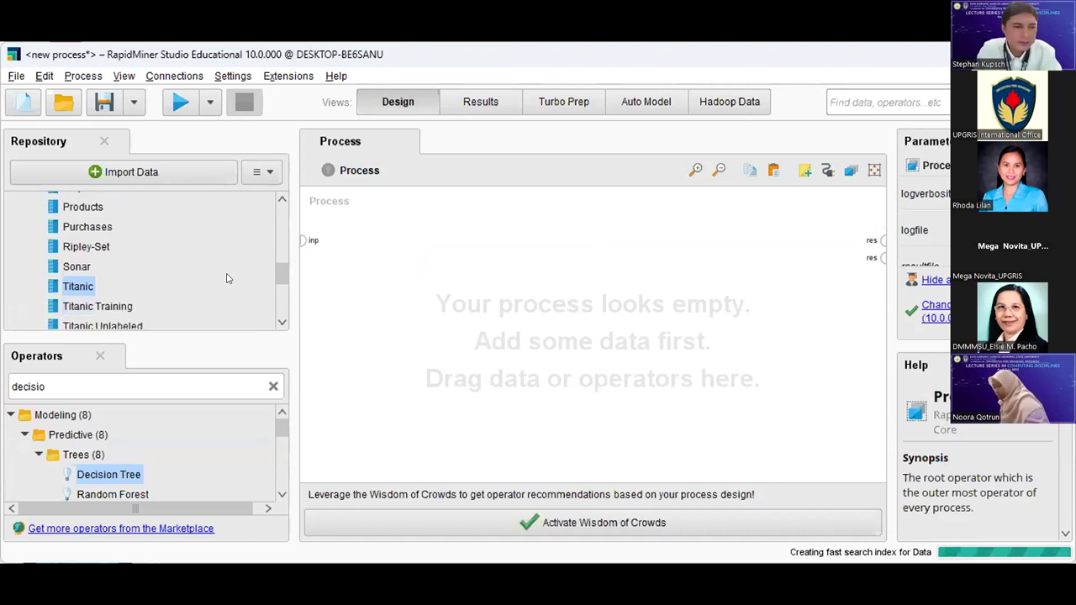
pyautogui.moveTo(93, 309); pyautogui.dragTo(376, 298)
pyautogui.moveTo(98, 306); pyautogui.dragTo(396, 255)
# Add a Decision Tree fed by the training data, its model output wired to res.
pyautogui.moveTo(88, 474); pyautogui.dragTo(527, 265)
pyautogui.click(502, 240)
pyautogui.click(414, 241)
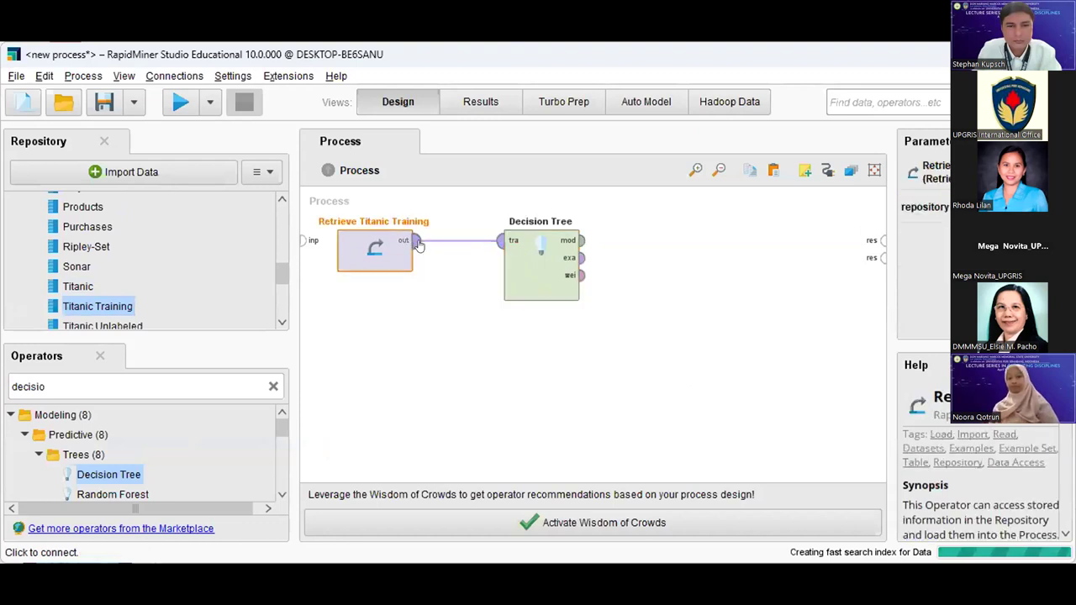
pyautogui.click(580, 240)
pyautogui.click(875, 242)
pyautogui.click(875, 243)
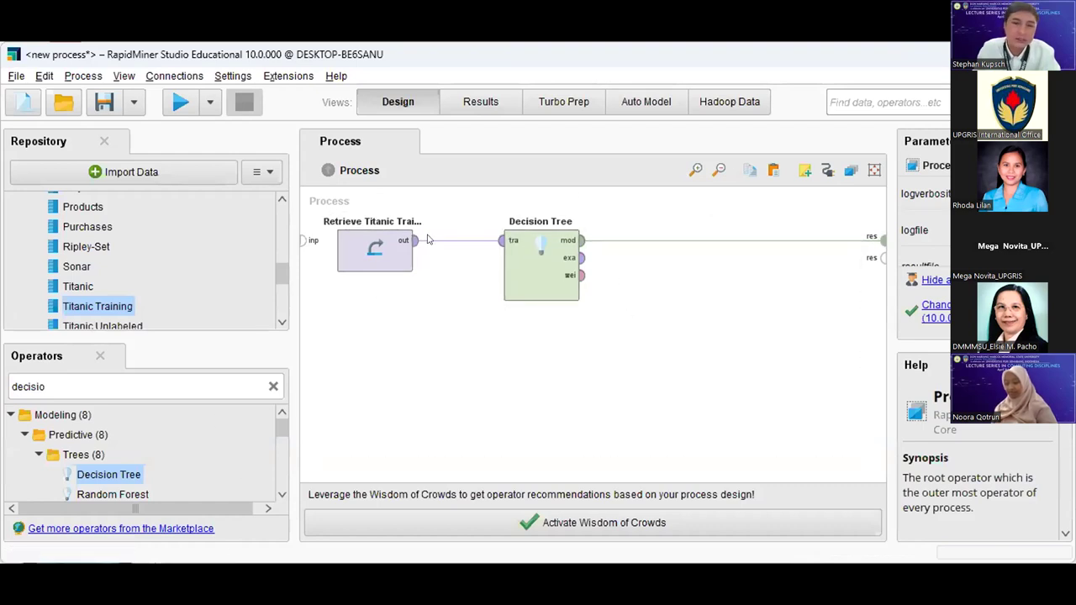
# Run the process and zoom and pan the decision tree to the Sex split node.
pyautogui.click(178, 102)
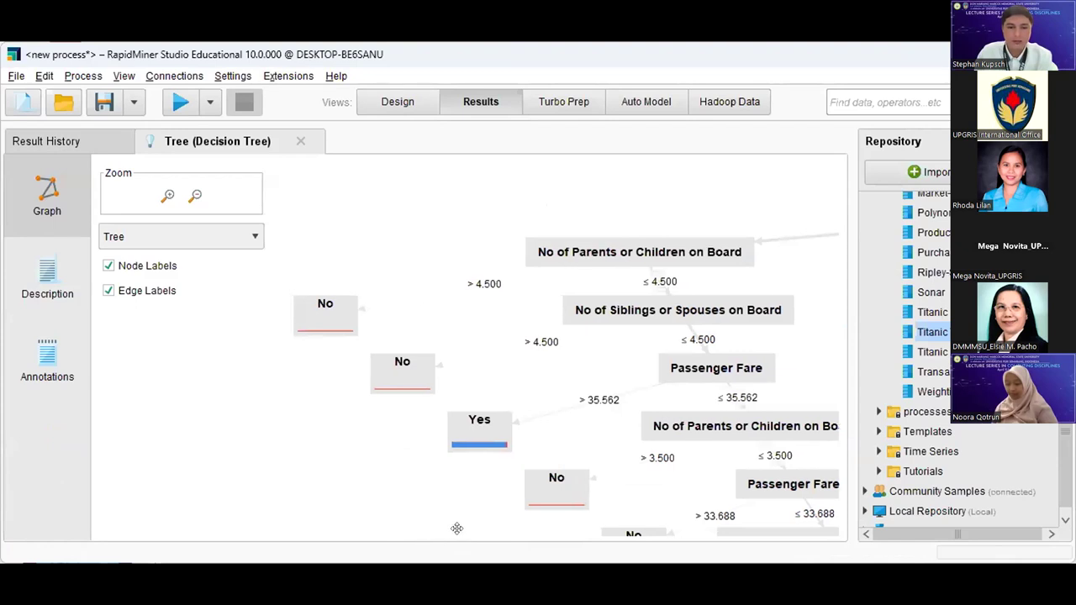
pyautogui.click(195, 195)
pyautogui.click(195, 195)
pyautogui.moveTo(675, 213); pyautogui.dragTo(522, 225)
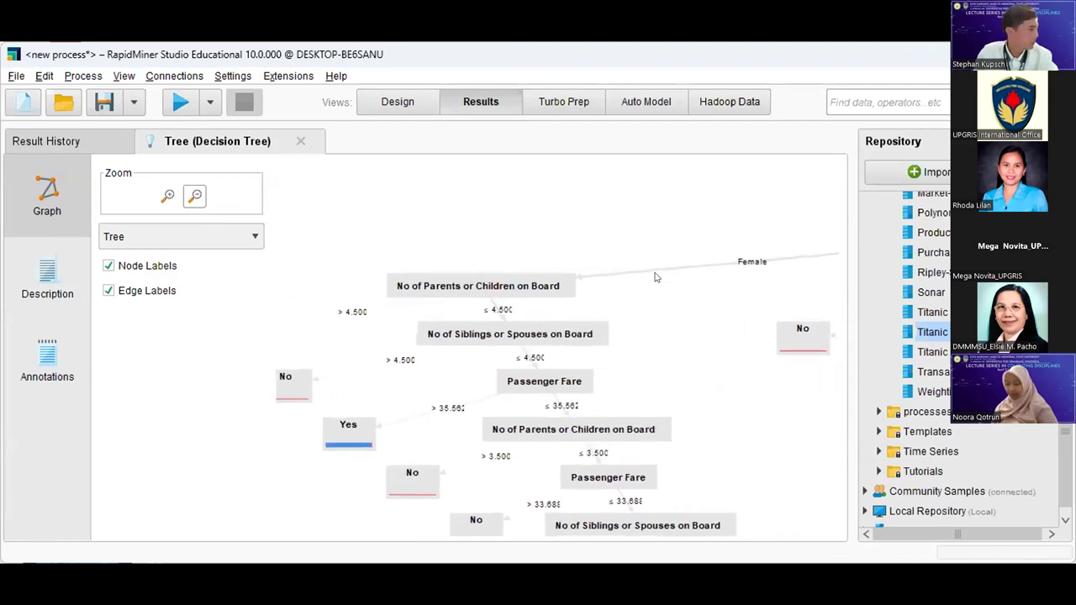
pyautogui.moveTo(760, 328); pyautogui.dragTo(620, 328)
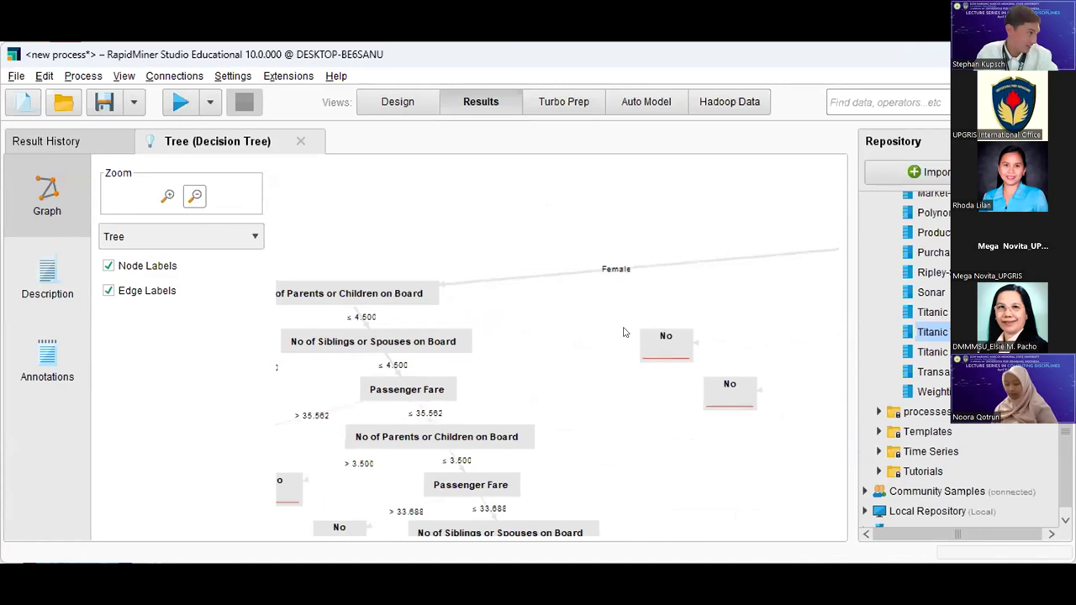
pyautogui.moveTo(801, 291); pyautogui.dragTo(602, 297)
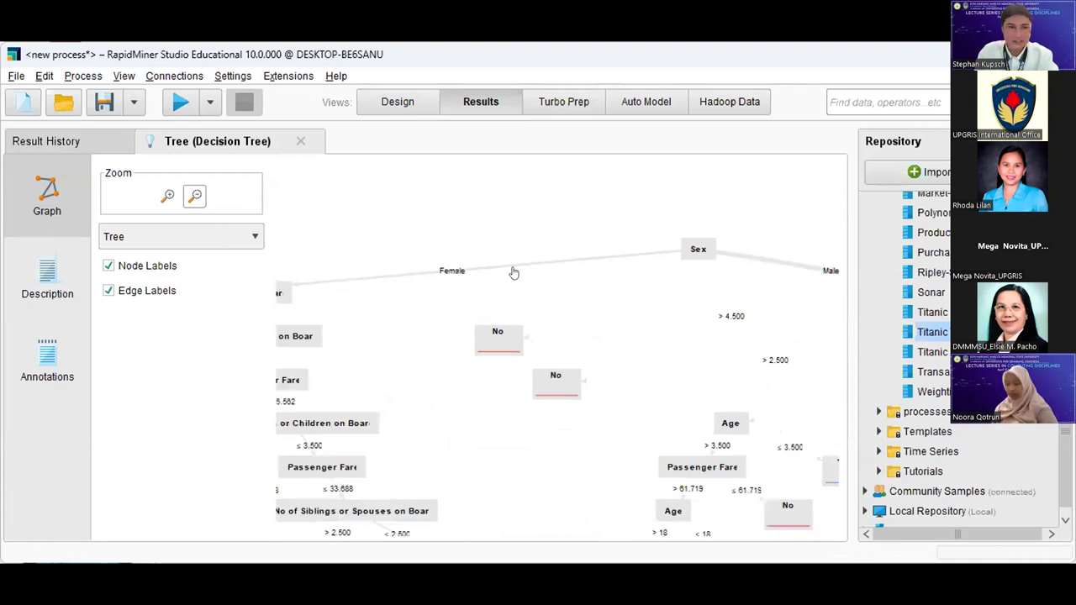
# Close the Repository panel and adjust zoom to show the Sex root's Female and Male branches.
pyautogui.click(943, 132)
pyautogui.moveTo(720, 343); pyautogui.dragTo(744, 305)
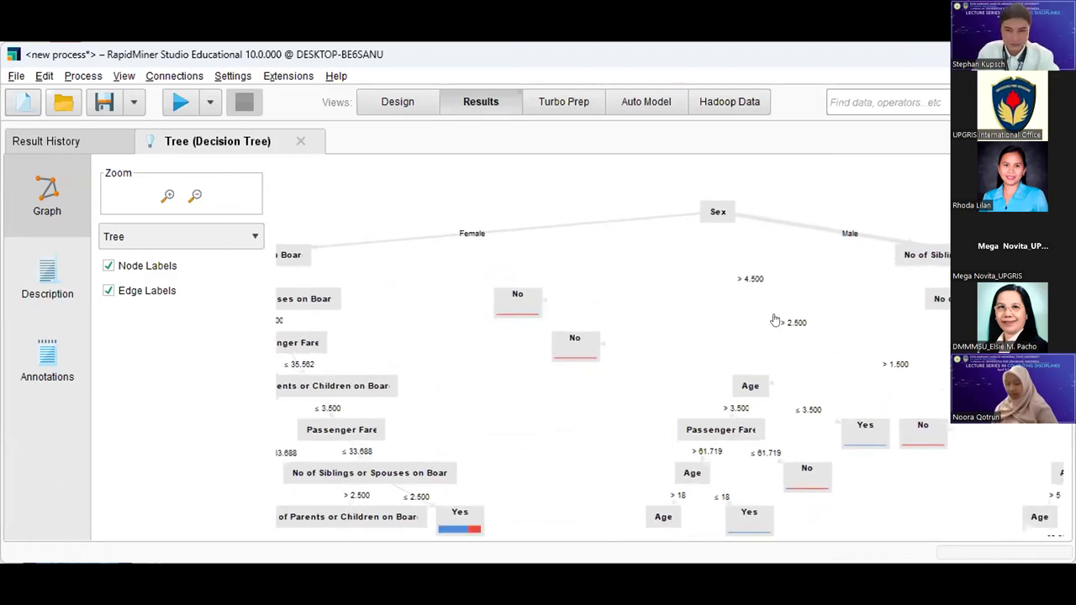
pyautogui.click(196, 196)
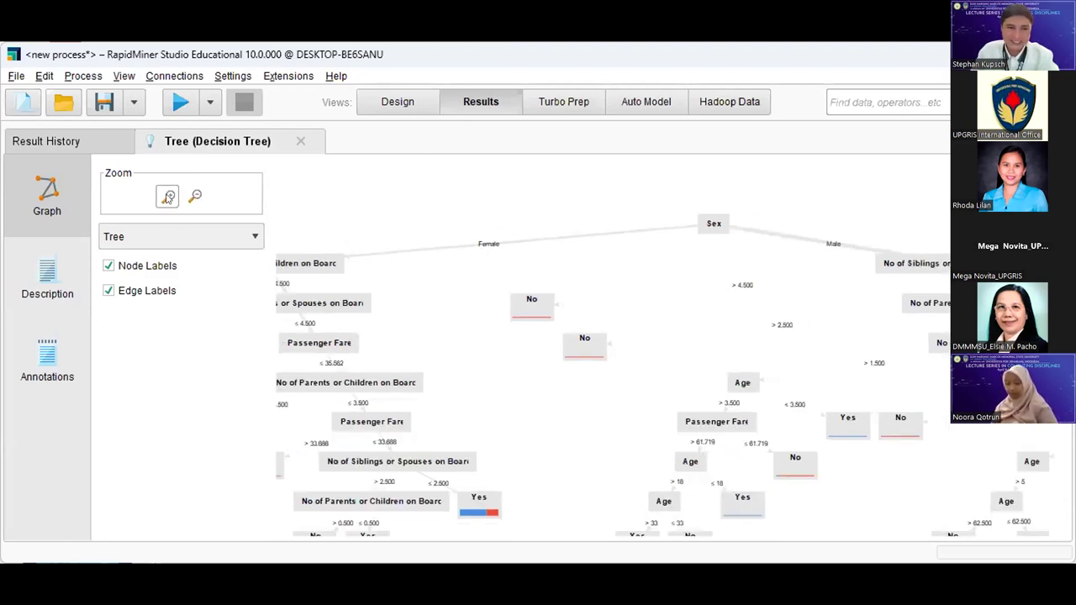
pyautogui.click(167, 196)
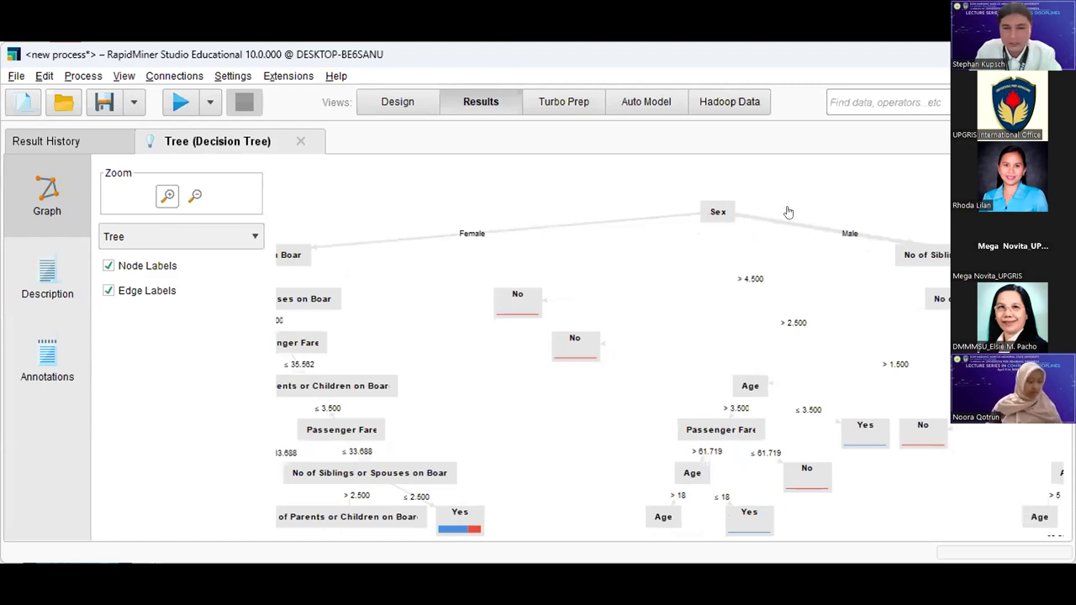
pyautogui.moveTo(843, 274); pyautogui.dragTo(835, 215)
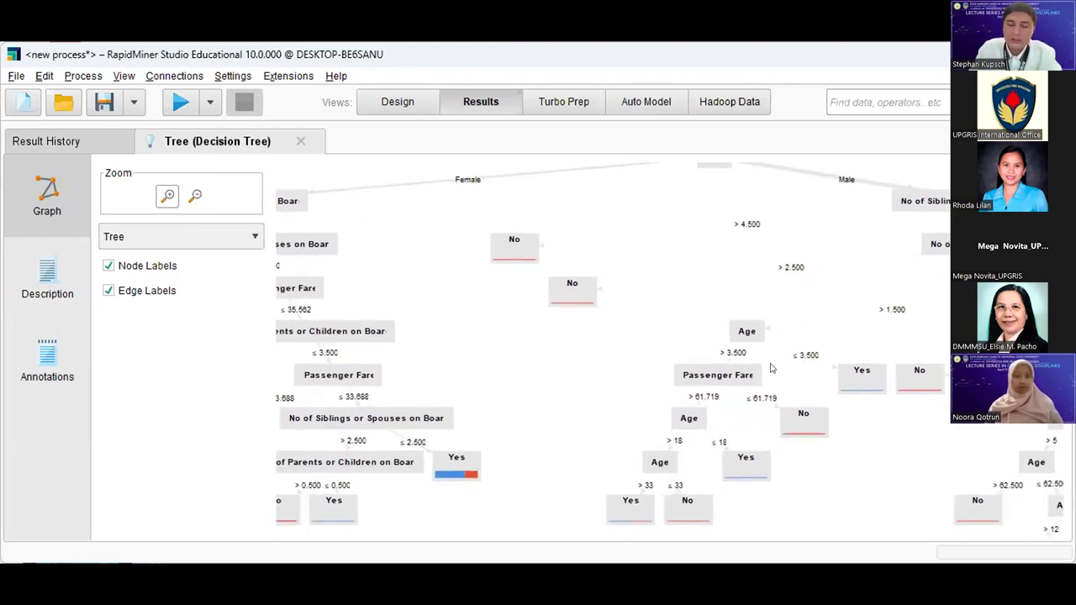
pyautogui.moveTo(626, 410); pyautogui.dragTo(776, 383)
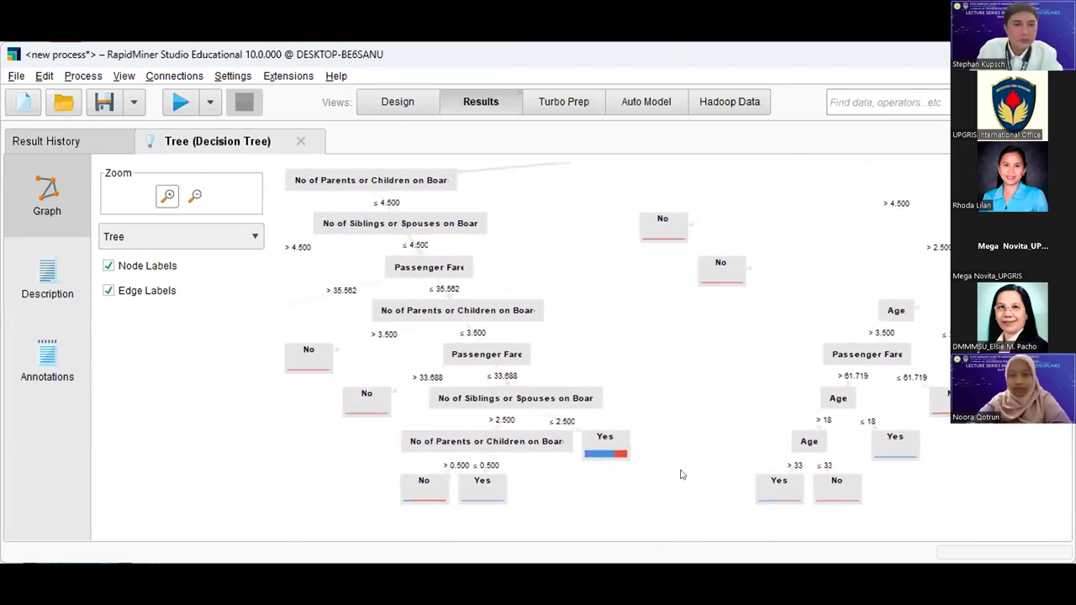
pyautogui.moveTo(763, 419); pyautogui.dragTo(870, 409)
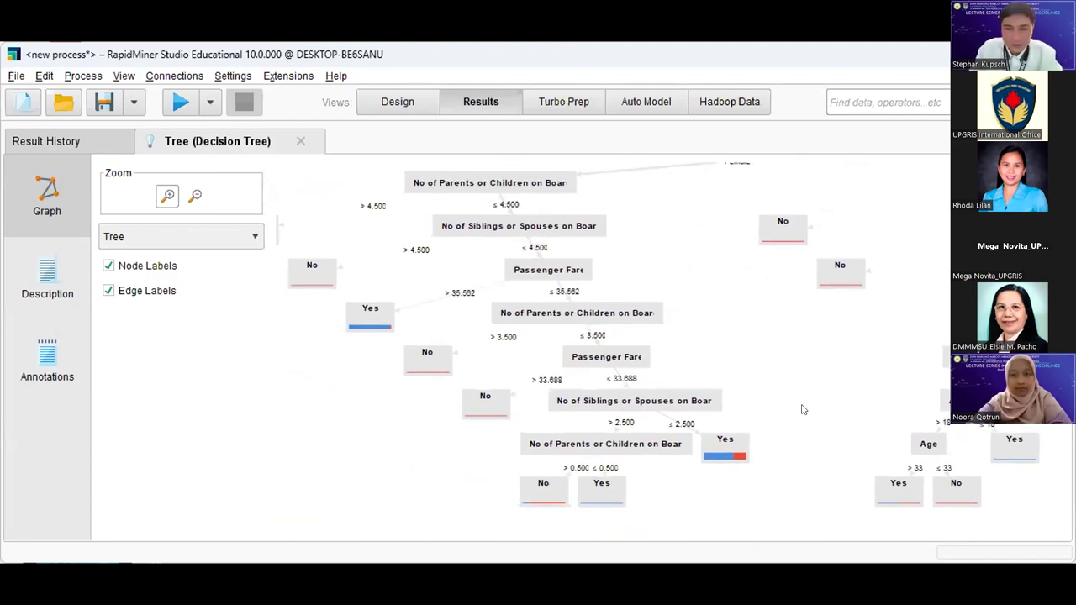
pyautogui.moveTo(802, 407)
pyautogui.mouseDown()
pyautogui.moveTo(804, 394)
pyautogui.moveTo(812, 412)
pyautogui.mouseUp()
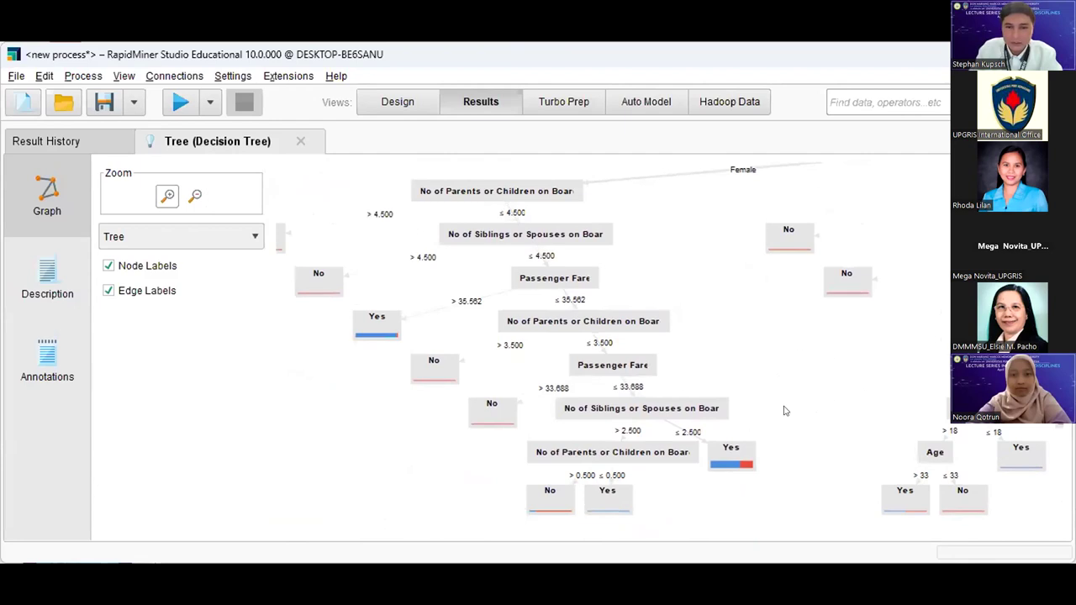
pyautogui.moveTo(846, 369); pyautogui.dragTo(845, 379)
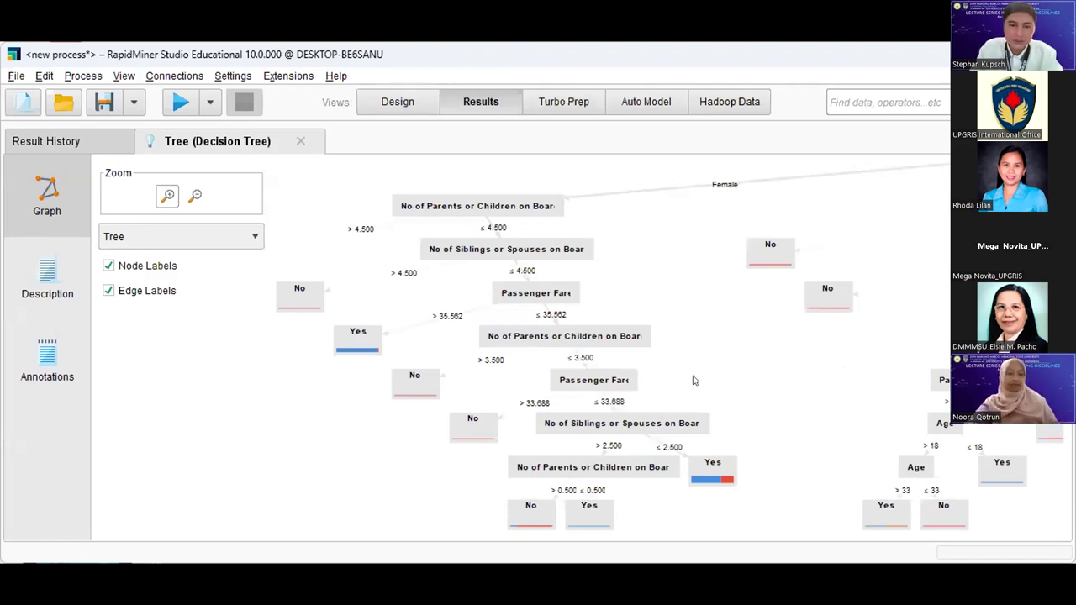
pyautogui.moveTo(745, 311); pyautogui.dragTo(658, 324)
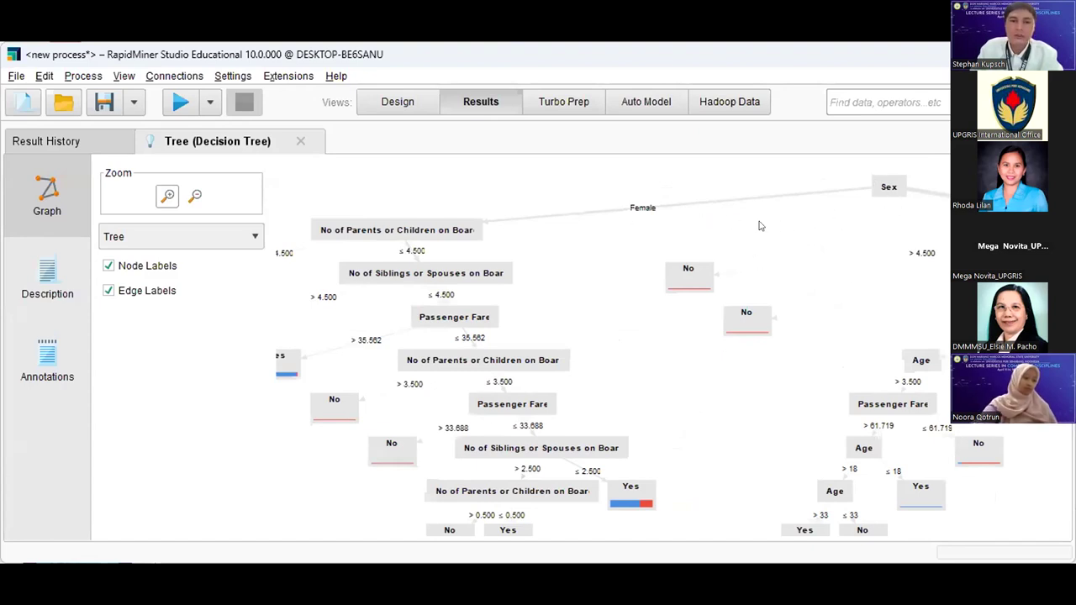
pyautogui.moveTo(815, 238); pyautogui.dragTo(767, 233)
pyautogui.moveTo(749, 233); pyautogui.dragTo(728, 240)
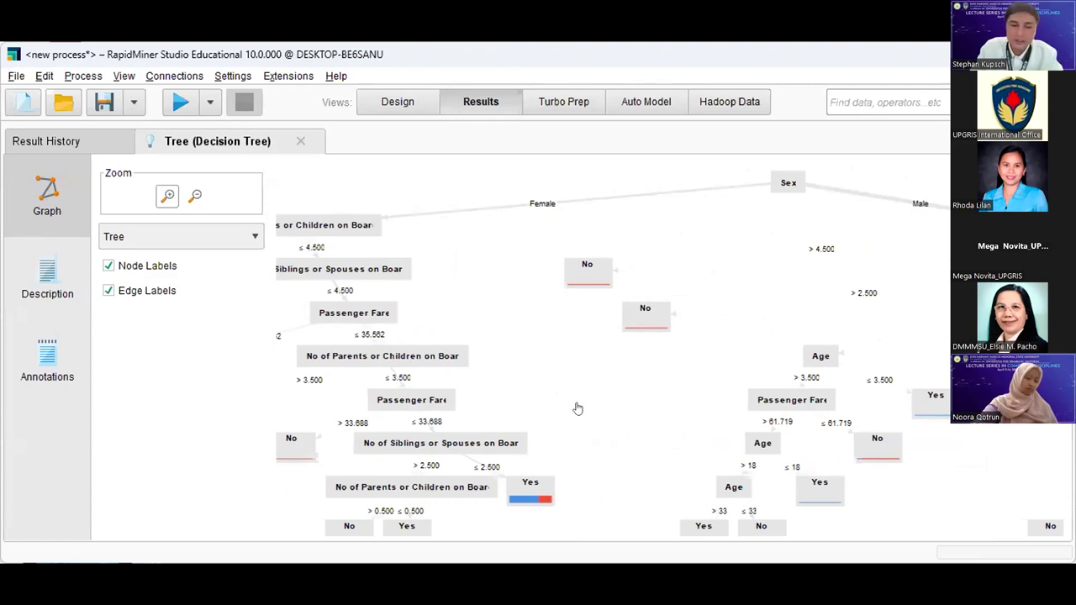
pyautogui.scroll(-1, 721, 287)
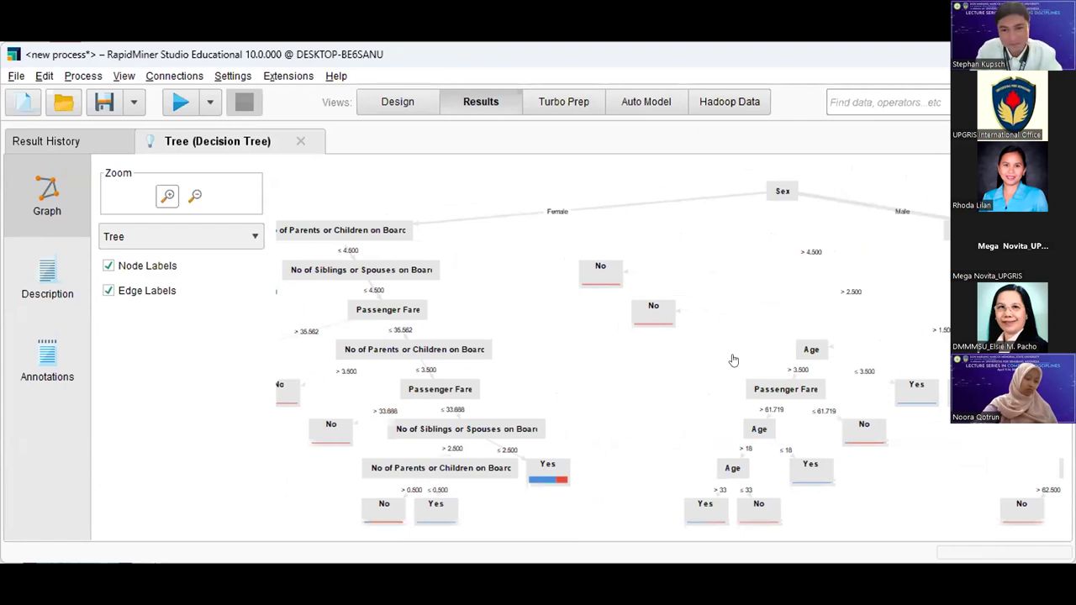
pyautogui.moveTo(728, 316); pyautogui.dragTo(701, 314)
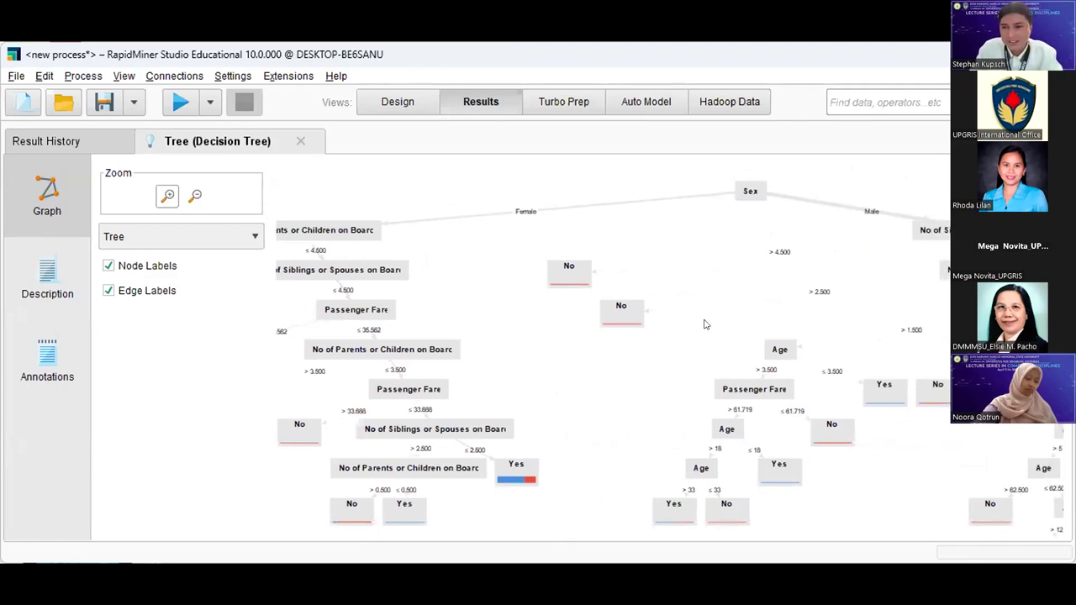
# Return to Design view and delete both the Decision Tree and Retrieve operators.
pyautogui.click(404, 104)
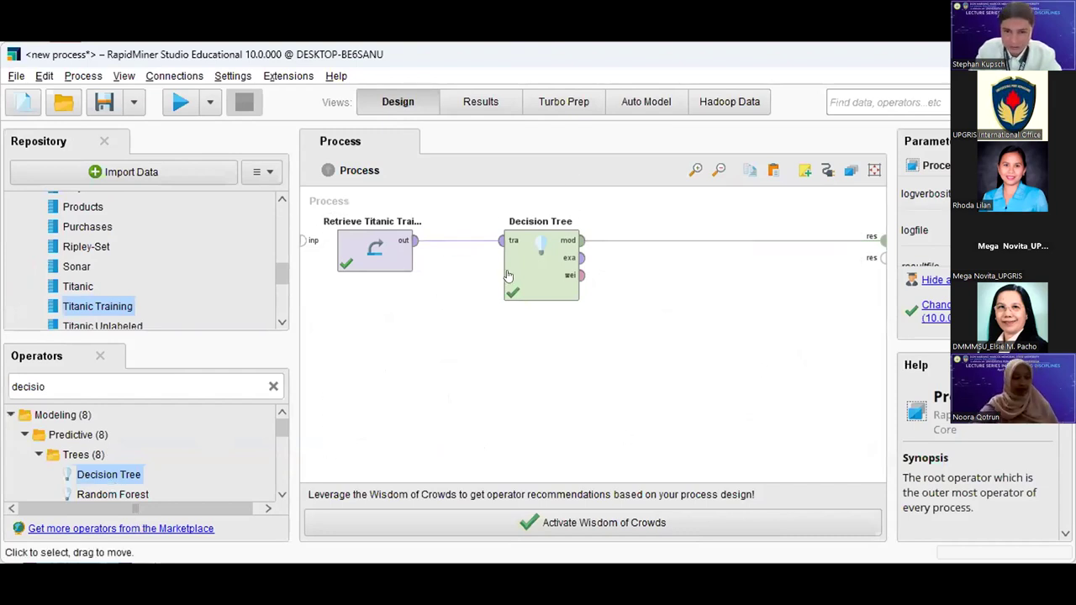
pyautogui.click(508, 277)
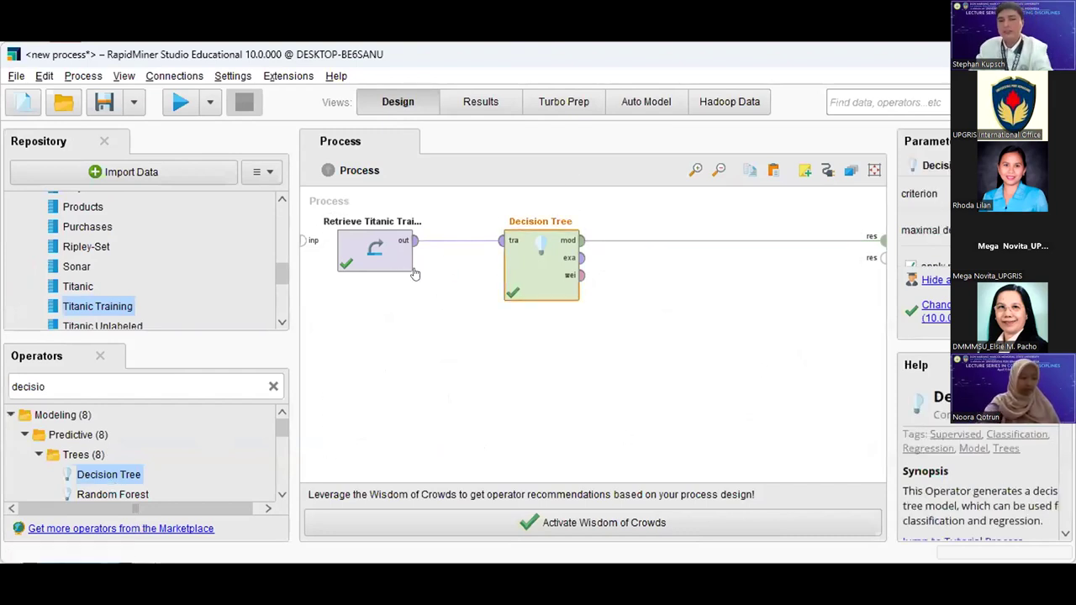
pyautogui.press('Delete')
pyautogui.click(378, 263)
pyautogui.press('Delete')
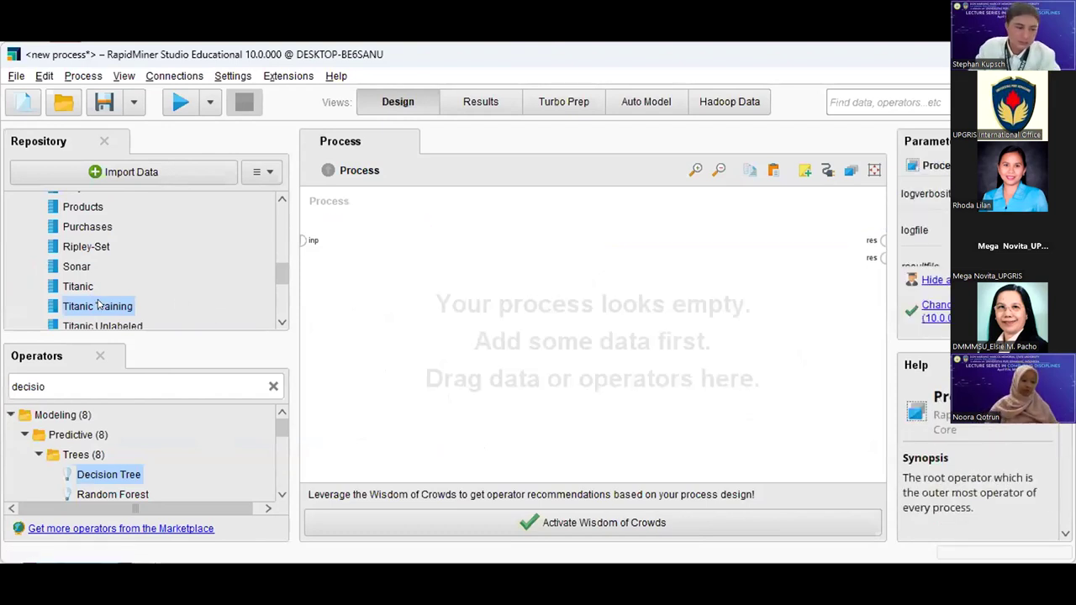
# Add Retrieve Titanic Training and a Decision Tree, wiring out→tra and mod→res.
pyautogui.moveTo(96, 304); pyautogui.dragTo(349, 245)
pyautogui.moveTo(108, 475); pyautogui.dragTo(516, 261)
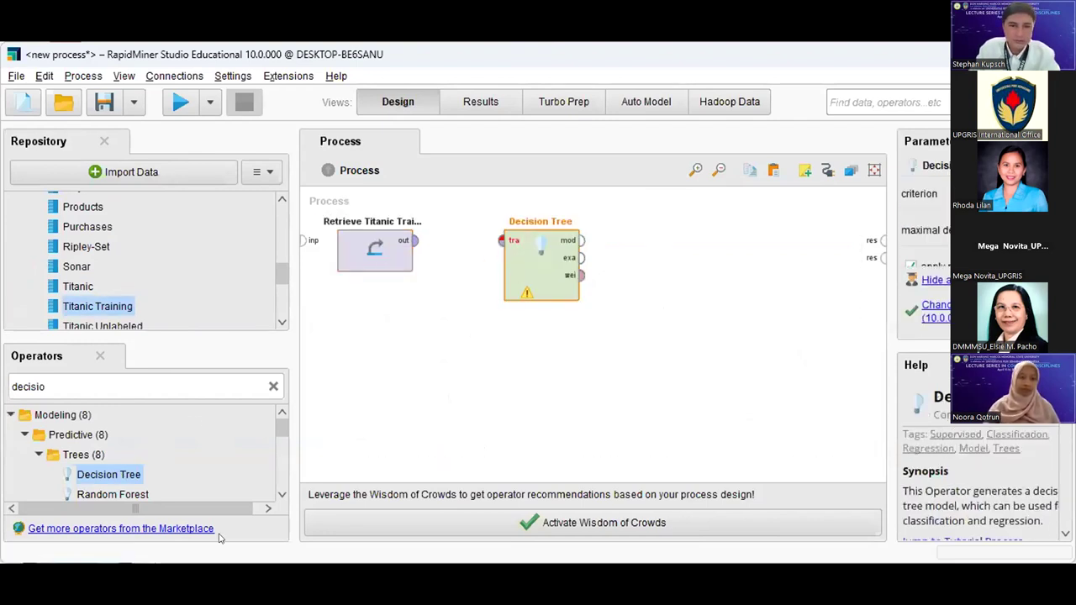
pyautogui.scroll(-1, 163, 463)
pyautogui.scroll(-5, 164, 463)
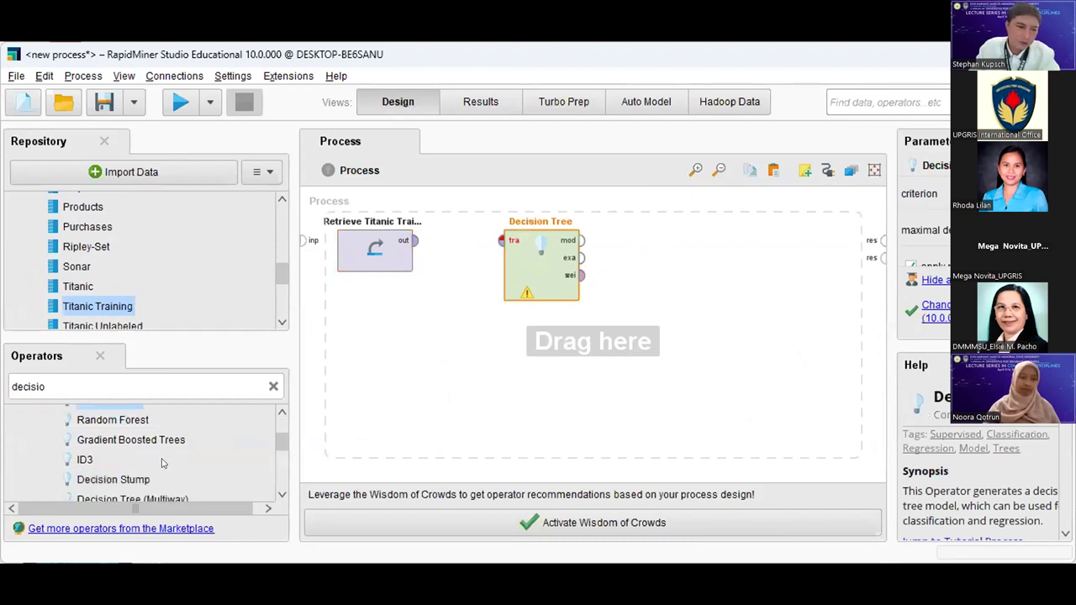
pyautogui.scroll(3, 177, 462)
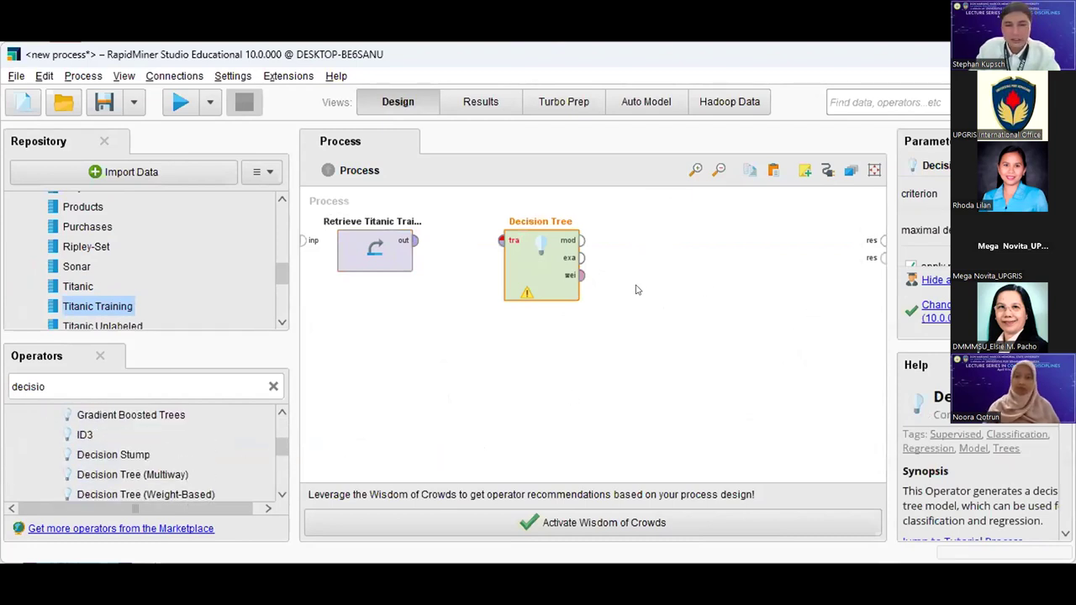
pyautogui.moveTo(413, 240); pyautogui.dragTo(502, 241)
pyautogui.moveTo(581, 240); pyautogui.dragTo(879, 239)
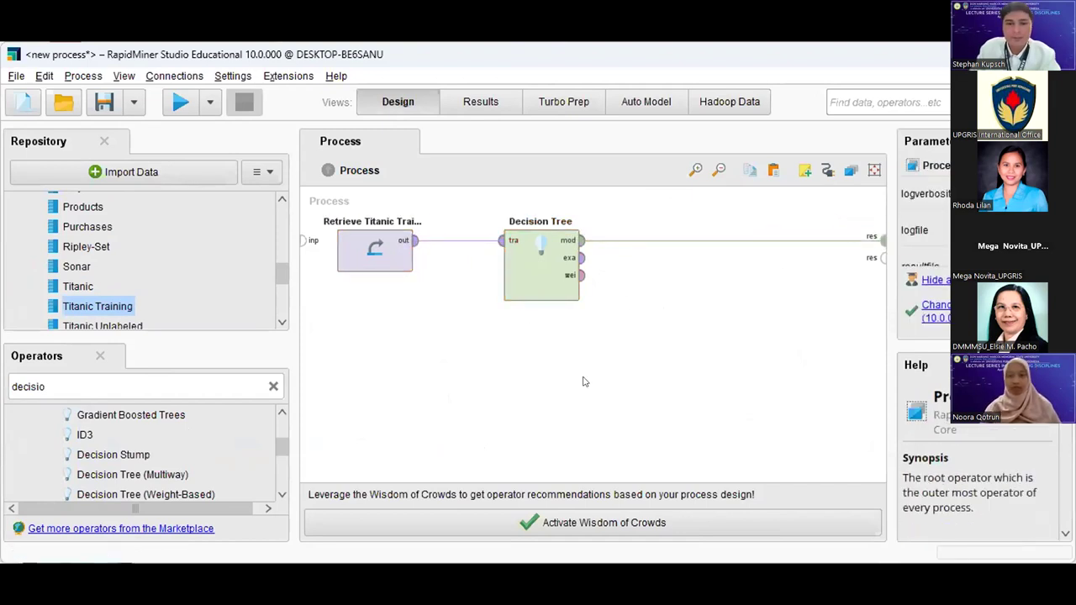
# Run the rebuilt process, pan the tree across the Sex root and Male branch, then return to Design.
pyautogui.click(180, 103)
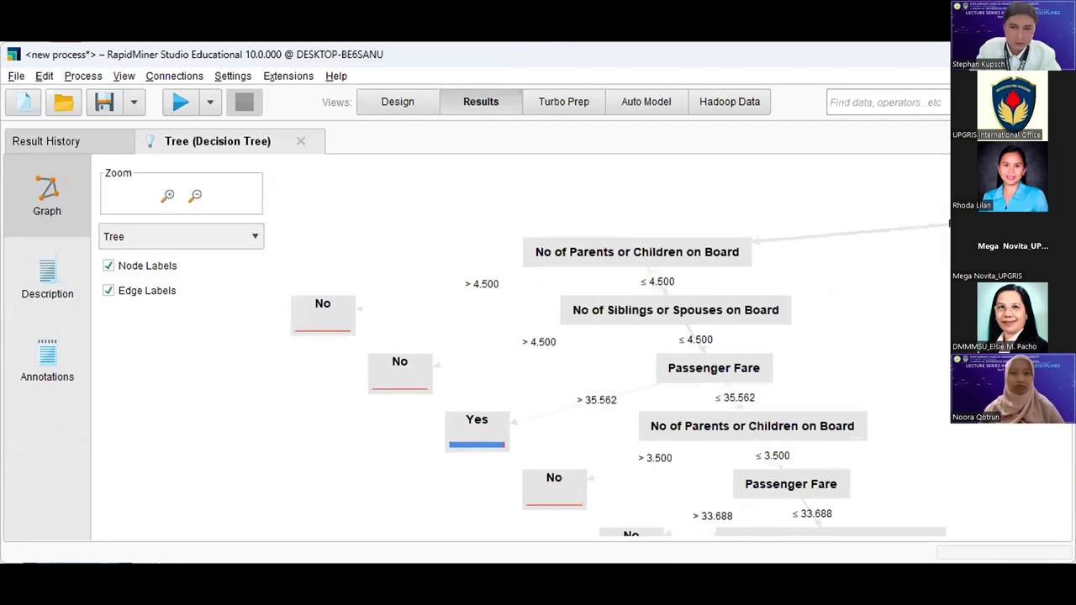
pyautogui.moveTo(894, 311); pyautogui.dragTo(736, 318)
pyautogui.moveTo(853, 304); pyautogui.dragTo(642, 316)
pyautogui.moveTo(946, 306); pyautogui.dragTo(657, 292)
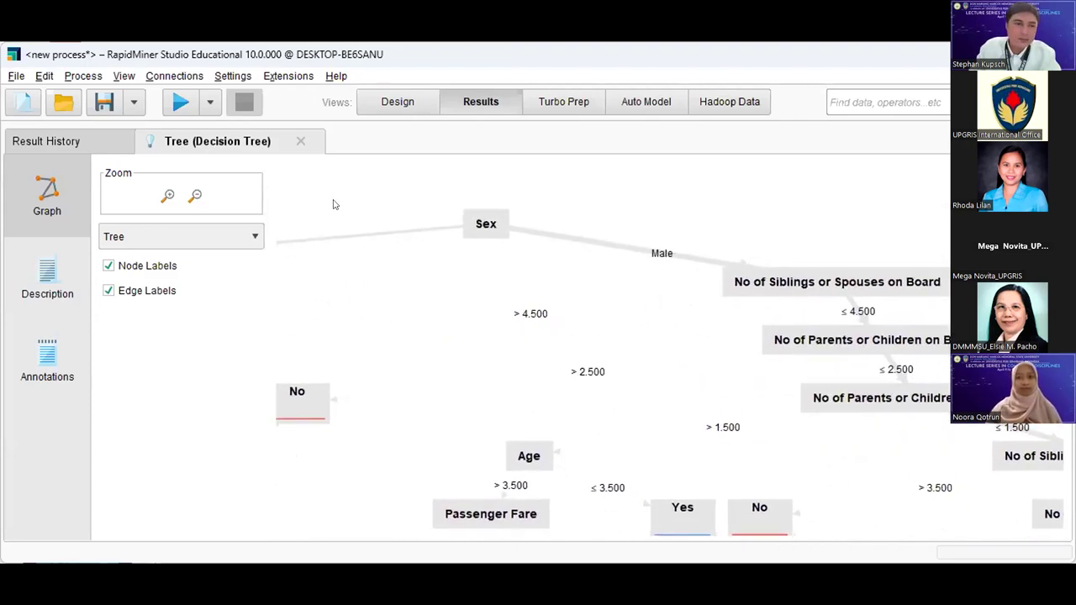
pyautogui.click(397, 109)
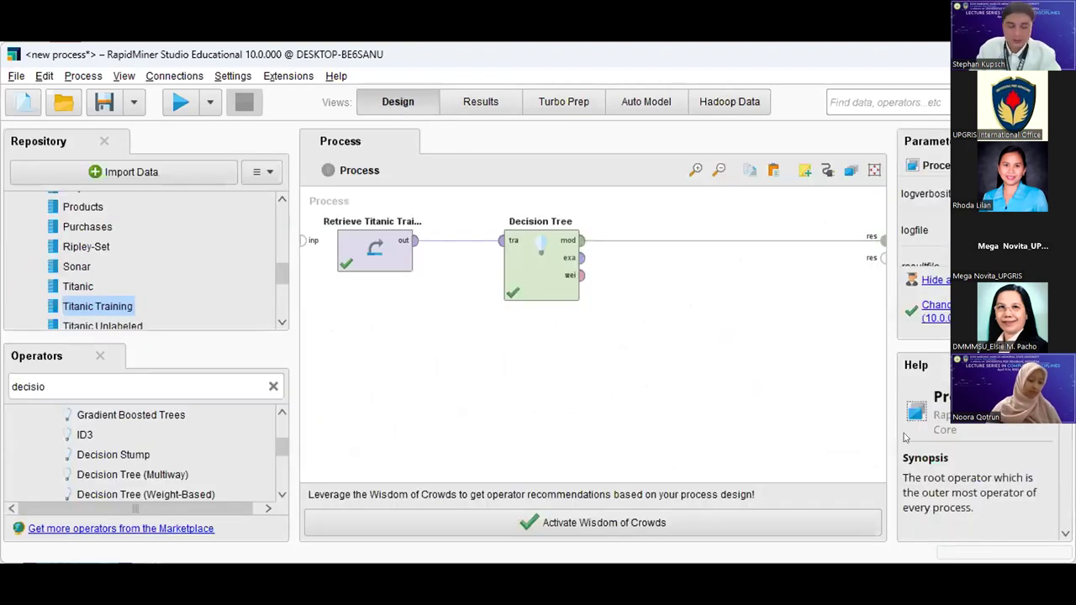
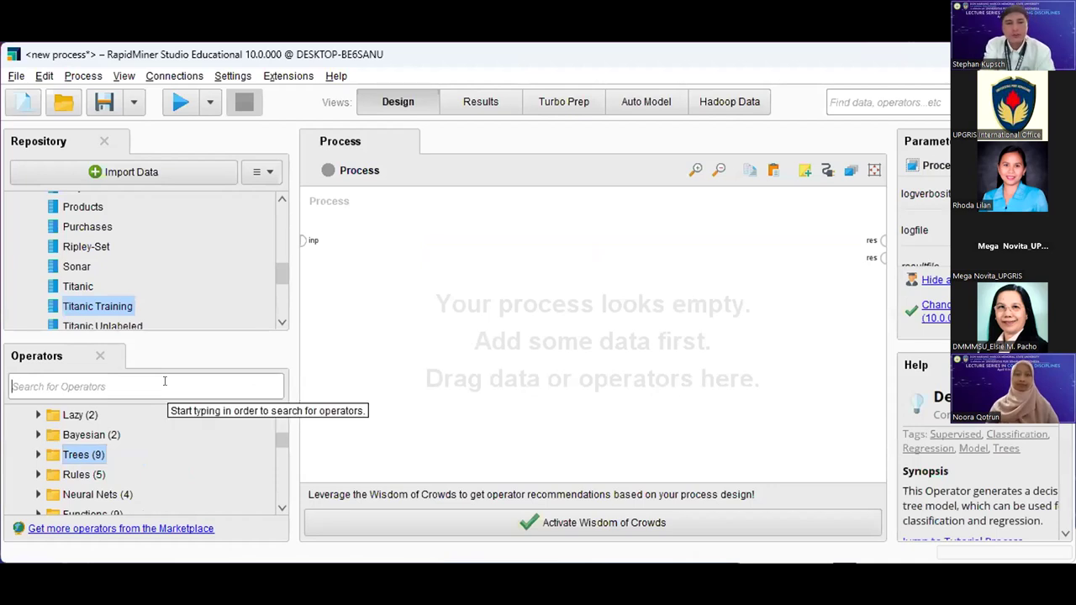
# Find the Search Twitter operator, place it on the canvas, and wire its output to res.
pyautogui.write('two')
pyautogui.press('BackSpace')
pyautogui.press('BackSpace')
pyautogui.write('w')
pyautogui.press('BackSpace')
pyautogui.press('BackSpace')
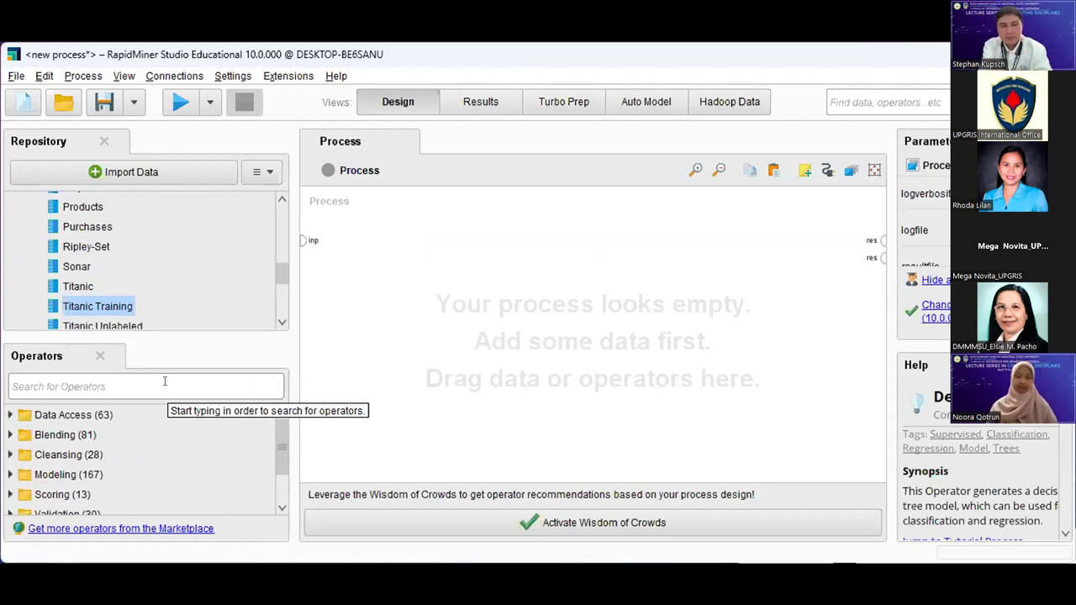
pyautogui.write('twite')
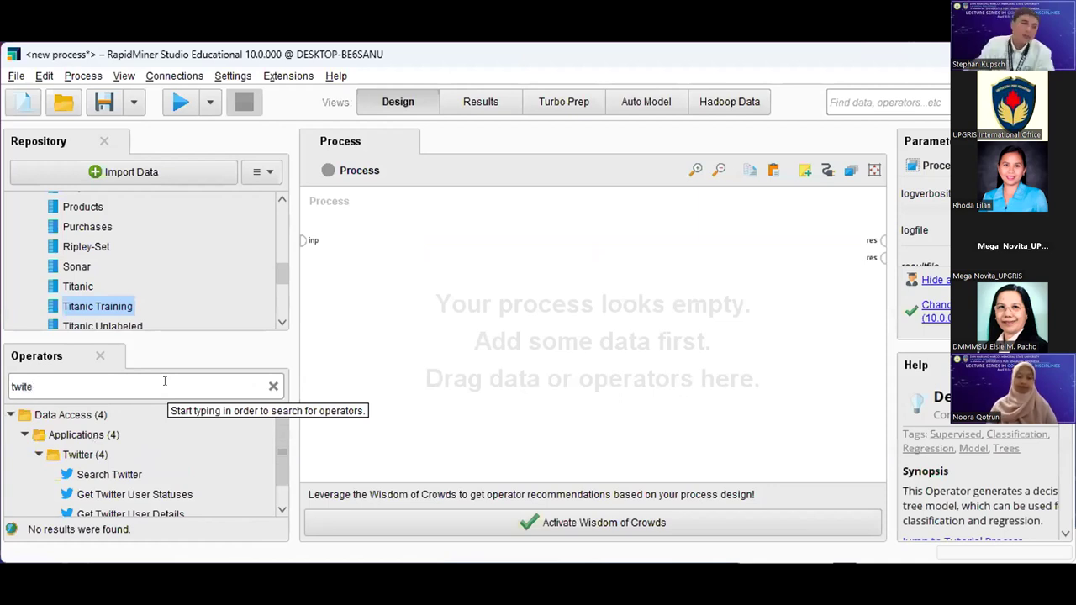
pyautogui.moveTo(110, 474); pyautogui.dragTo(414, 280)
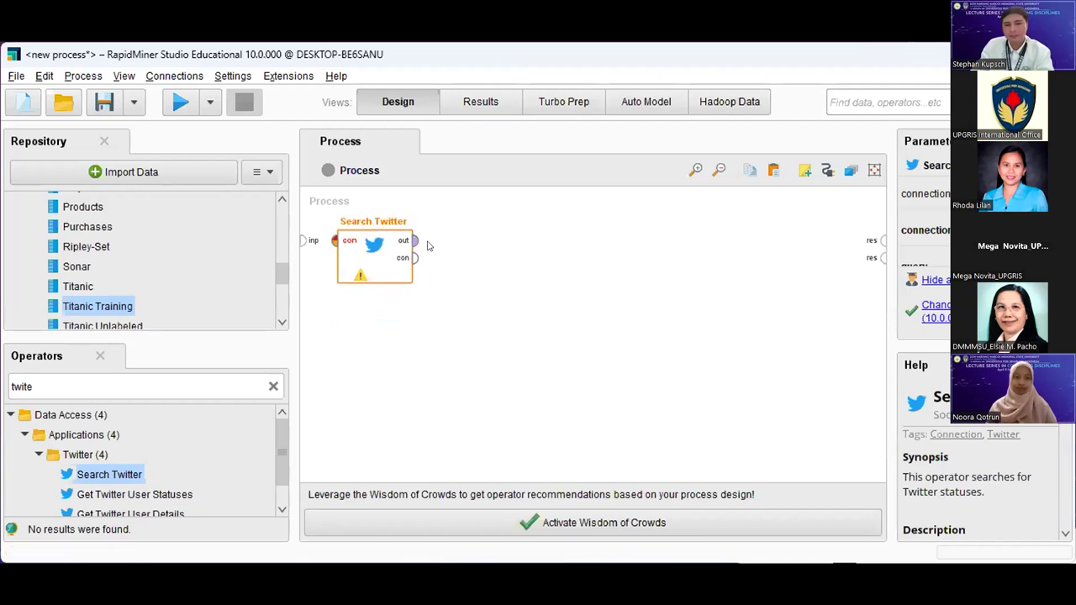
pyautogui.click(414, 241)
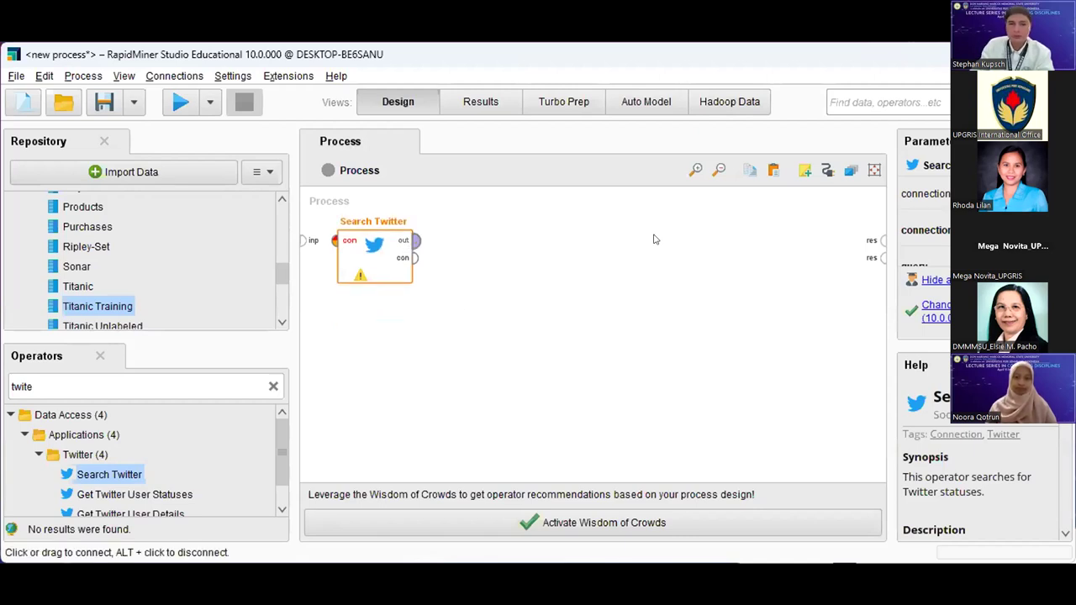
pyautogui.click(879, 240)
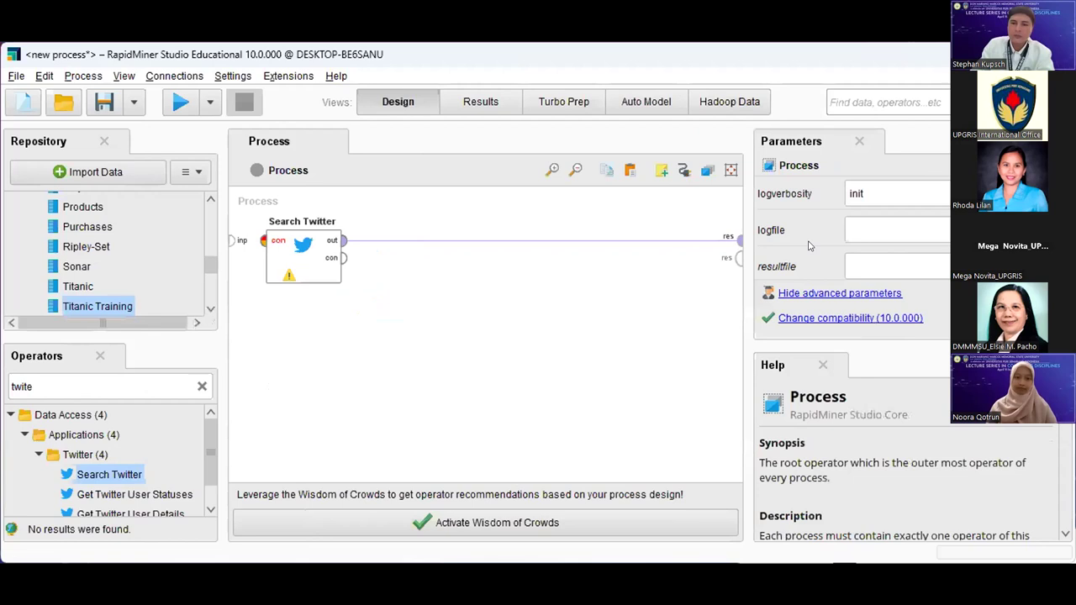
# Keep repository as Search Twitter's connection source and start creating a new connection.
pyautogui.click(304, 274)
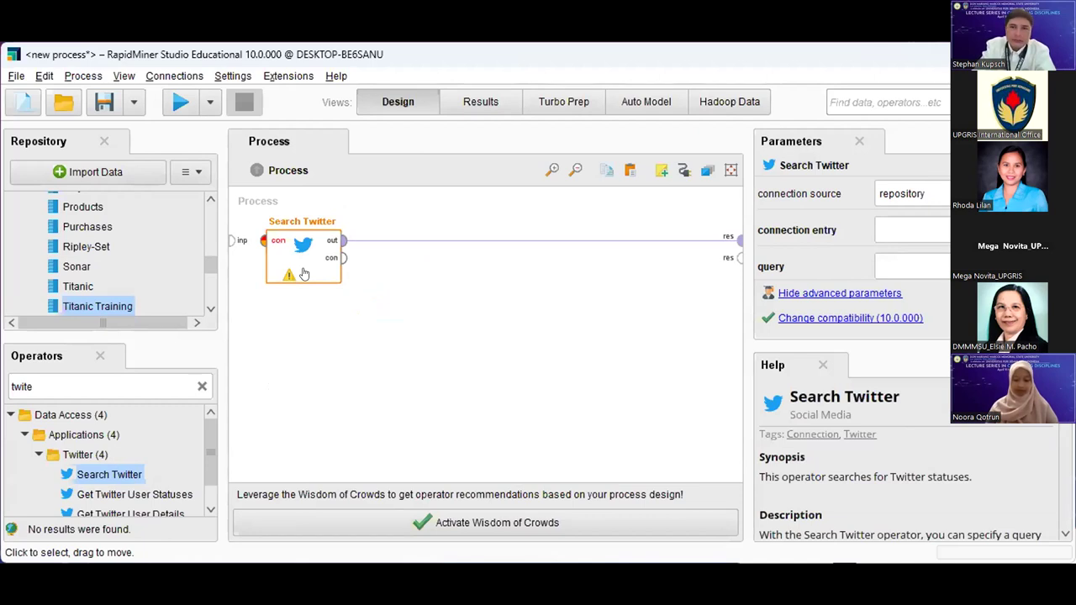
pyautogui.click(912, 193)
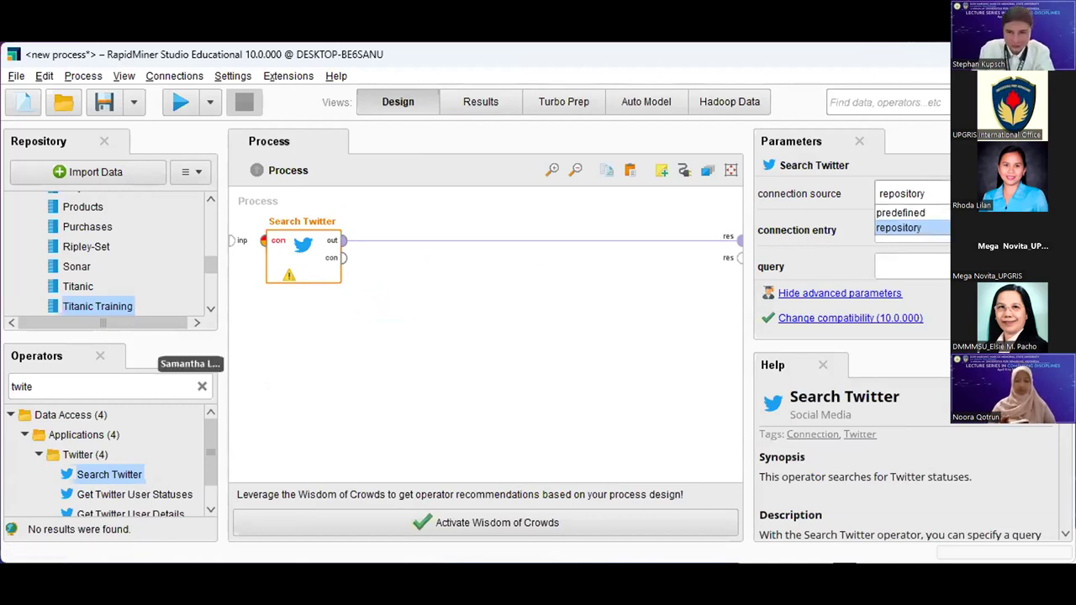
pyautogui.click(901, 225)
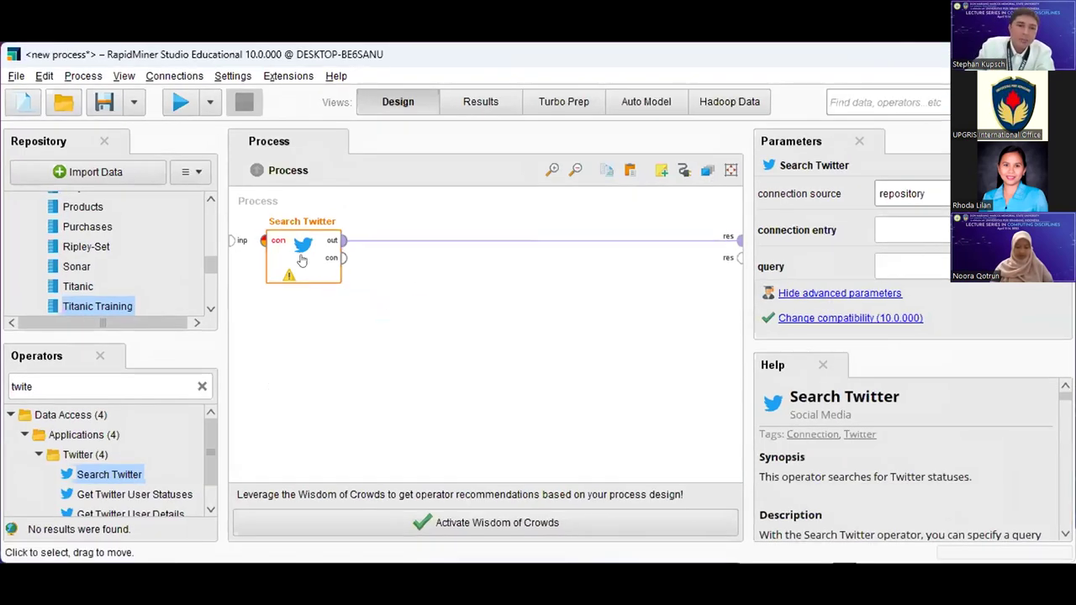
pyautogui.click(177, 76)
pyautogui.click(186, 98)
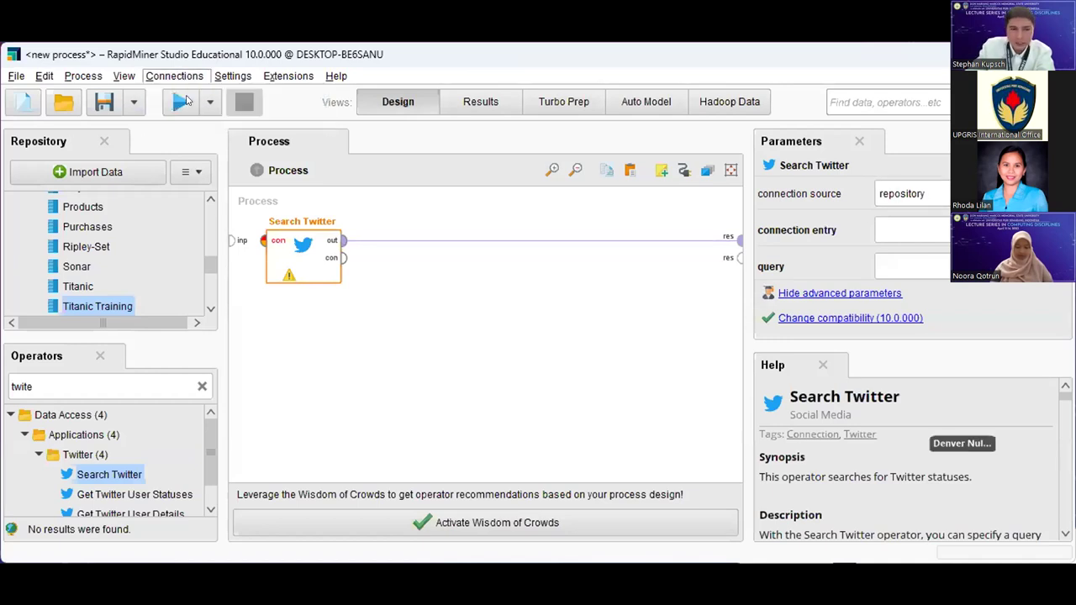
pyautogui.click(552, 244)
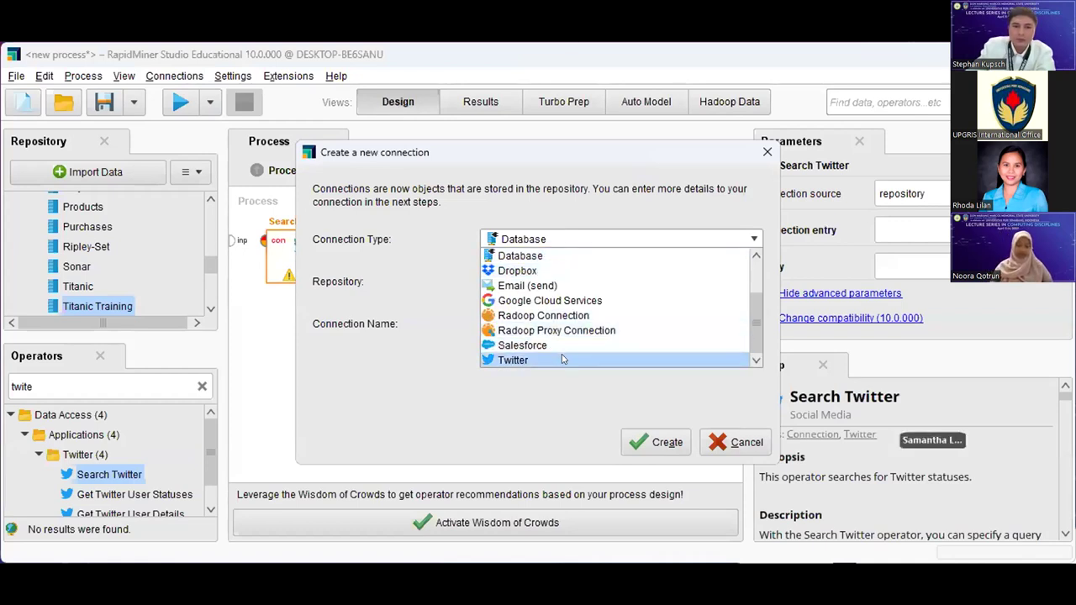
# Create a Twitter-type connection named Connection2023_ in the Local Repository.
pyautogui.click(560, 360)
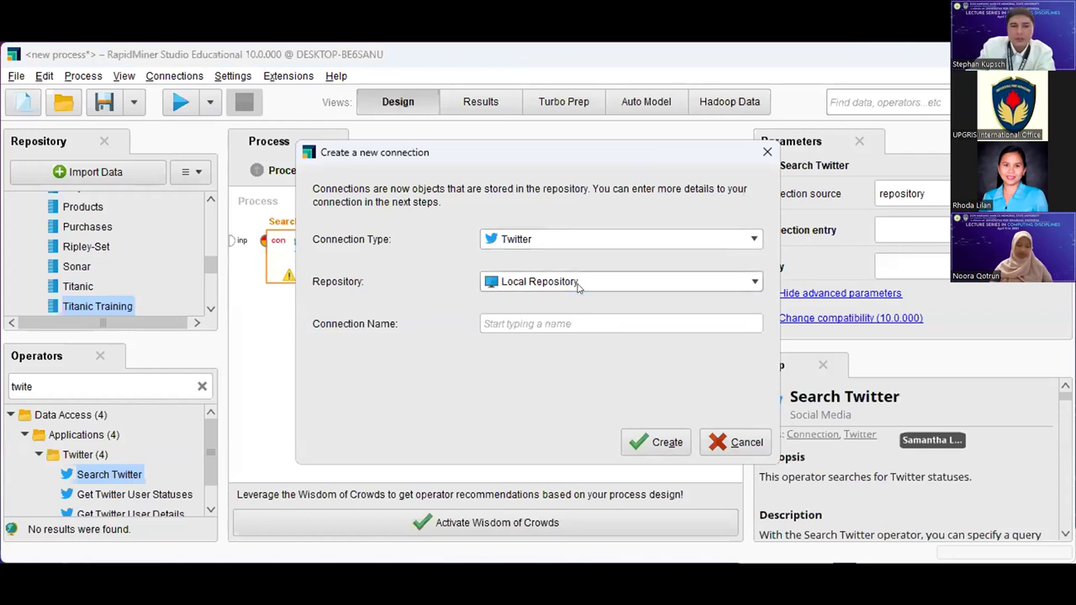
pyautogui.click(580, 320)
pyautogui.write('Ch')
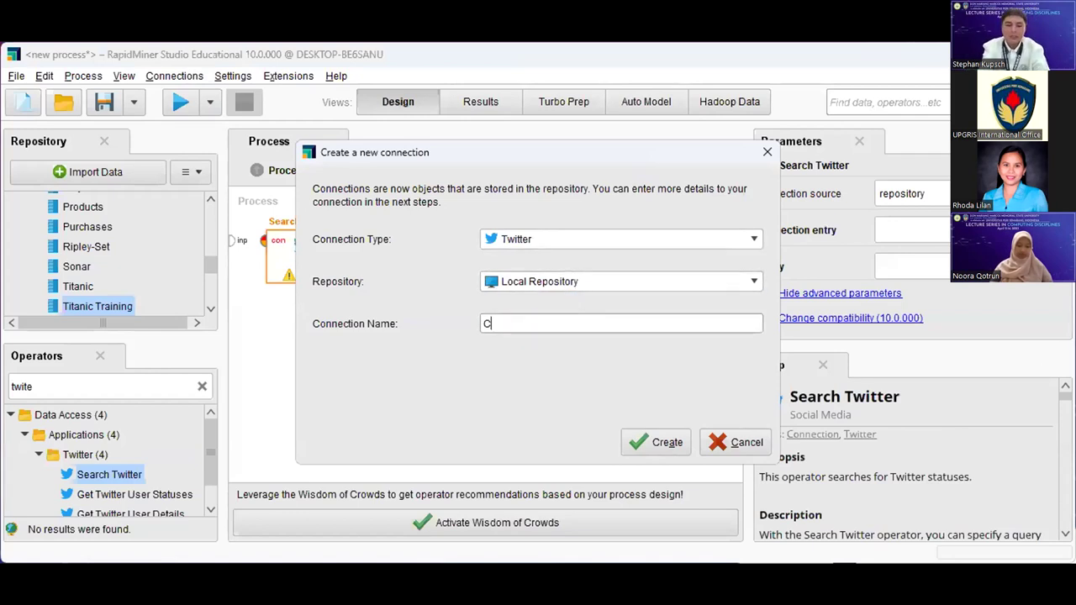
pyautogui.press('BackSpace')
pyautogui.press('BackSpace')
pyautogui.write('Con')
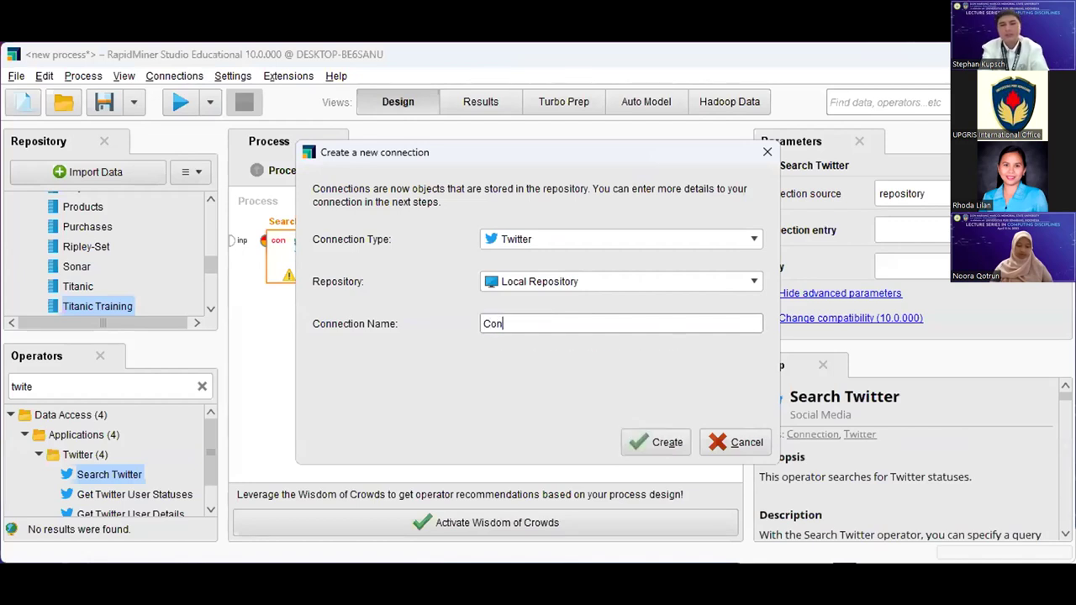
pyautogui.write('nection202')
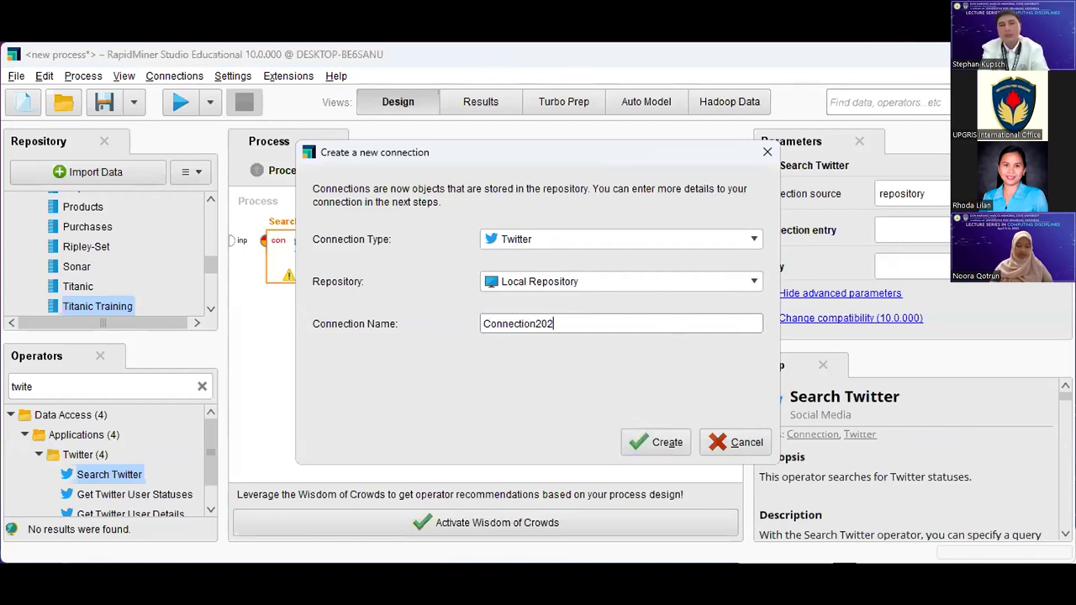
pyautogui.write('3_')
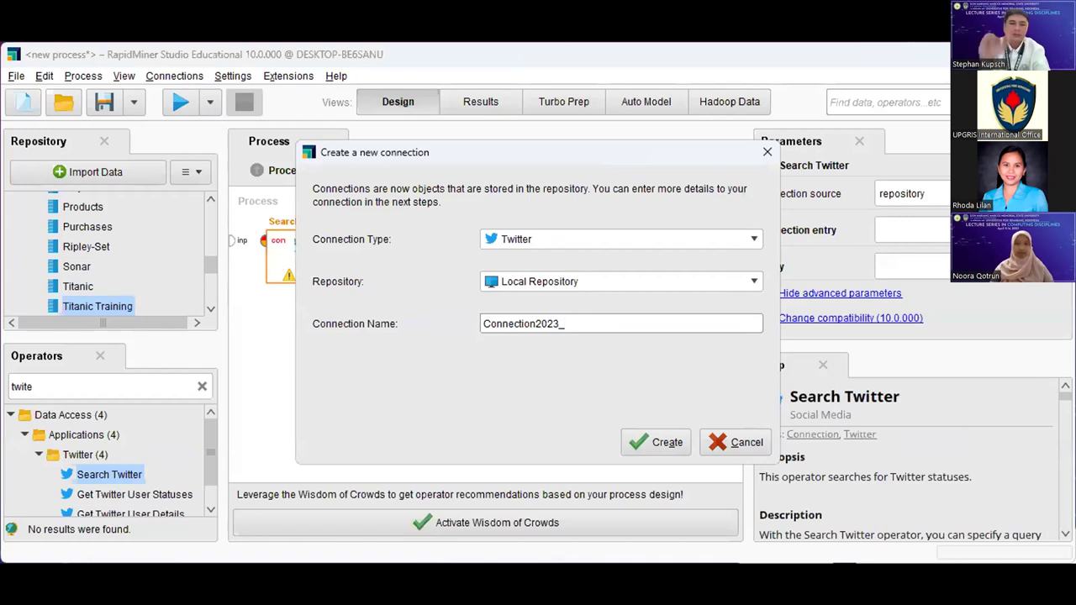
pyautogui.click(656, 440)
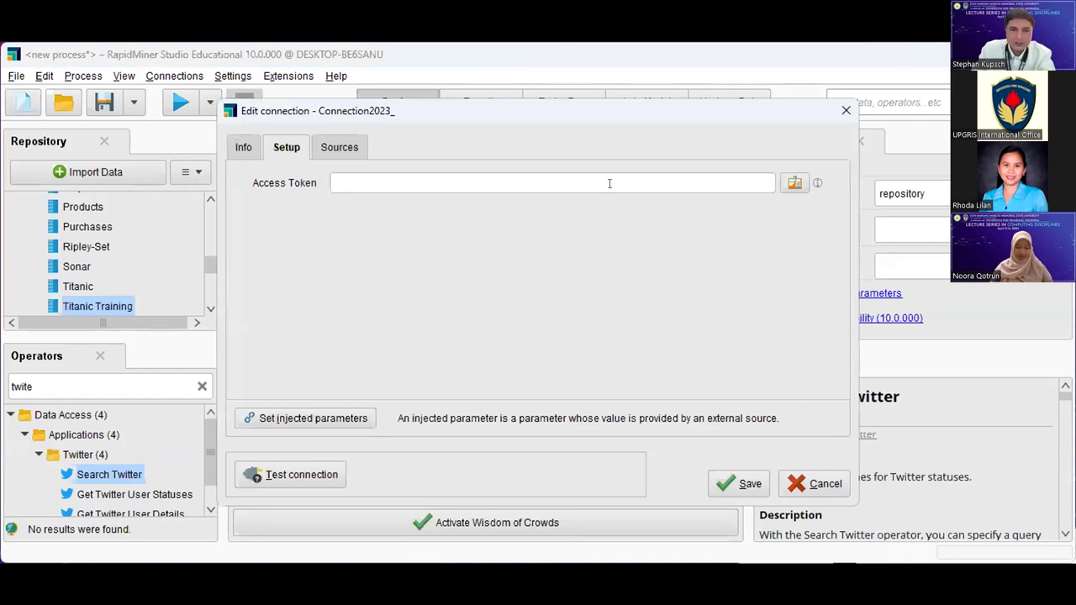
# Request a Twitter access token through OAuth for Connection2023_, retrying several times.
pyautogui.click(795, 184)
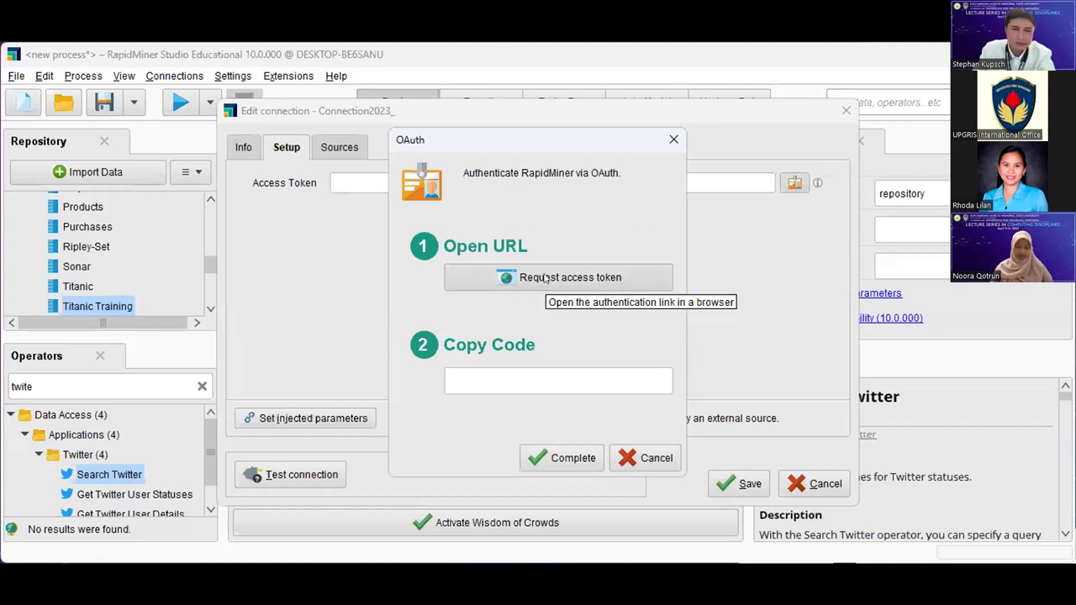
pyautogui.click(545, 278)
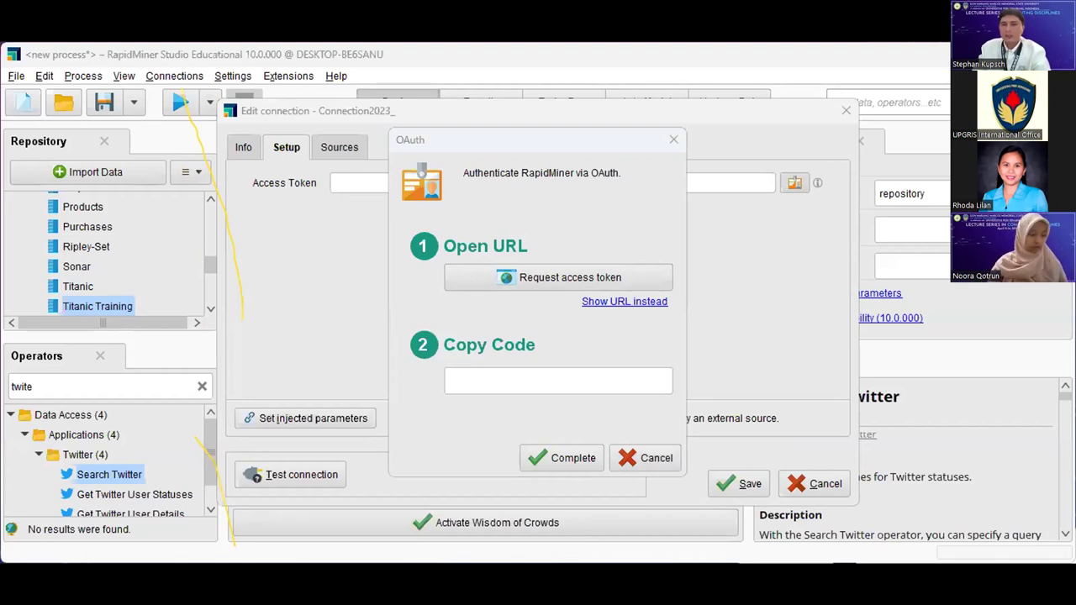
pyautogui.click(749, 272)
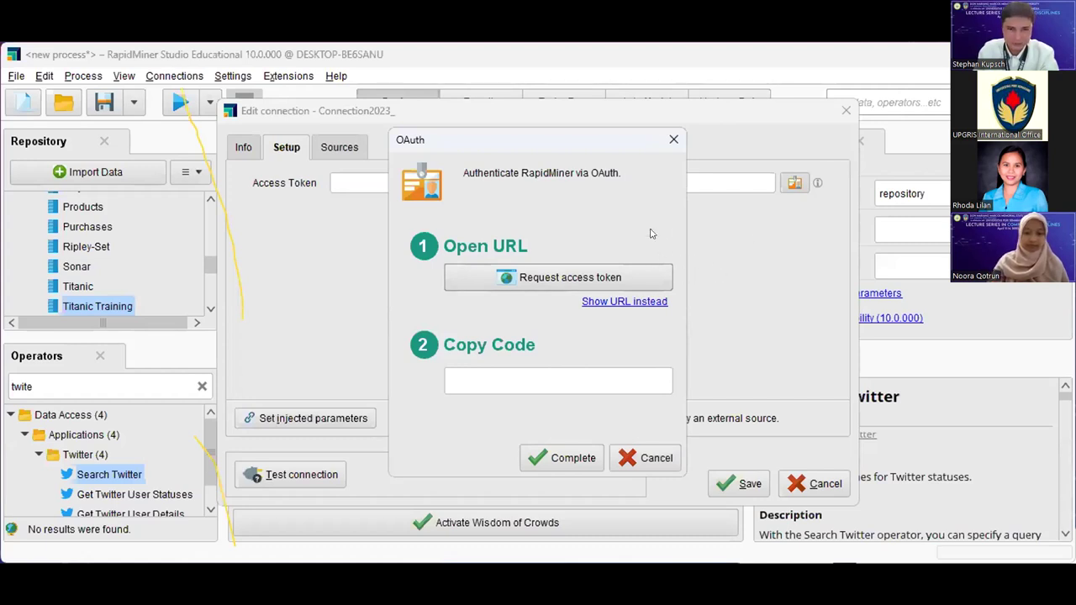
pyautogui.click(539, 283)
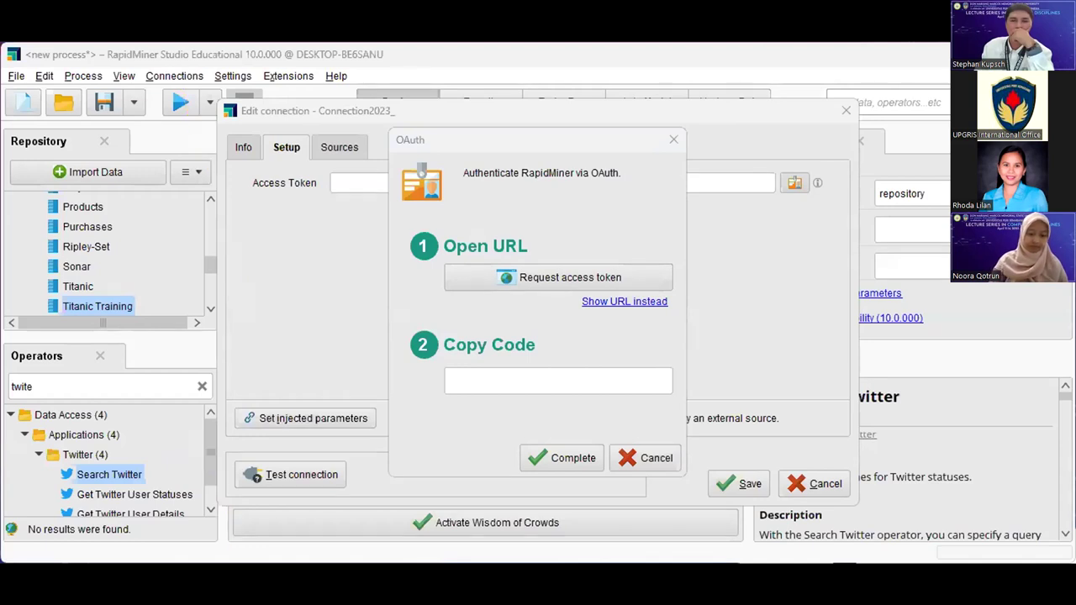
pyautogui.click(624, 275)
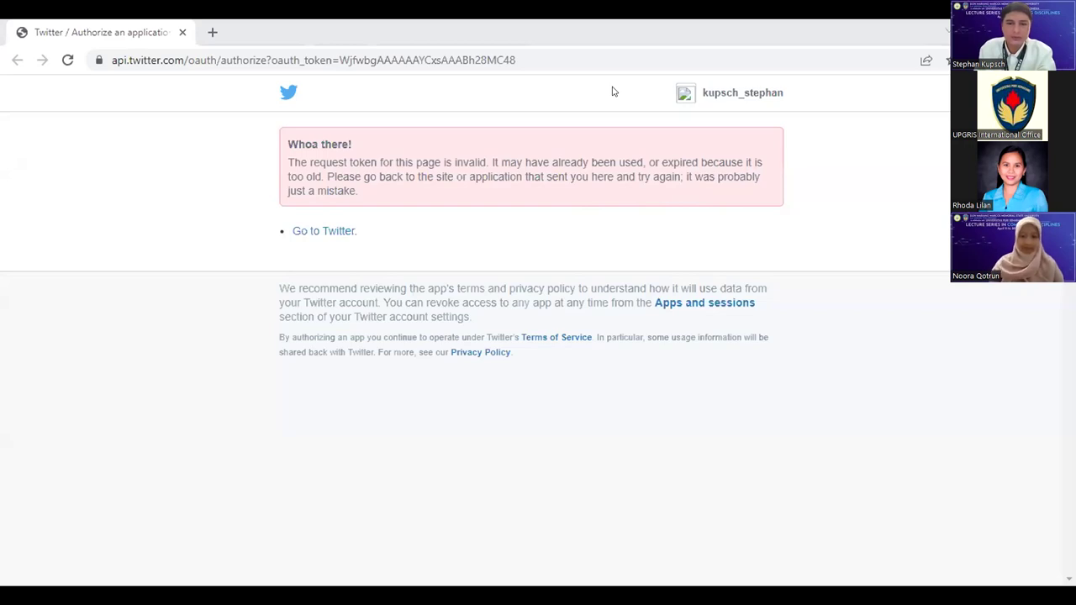
pyautogui.hotkey('alt', 'Tab')
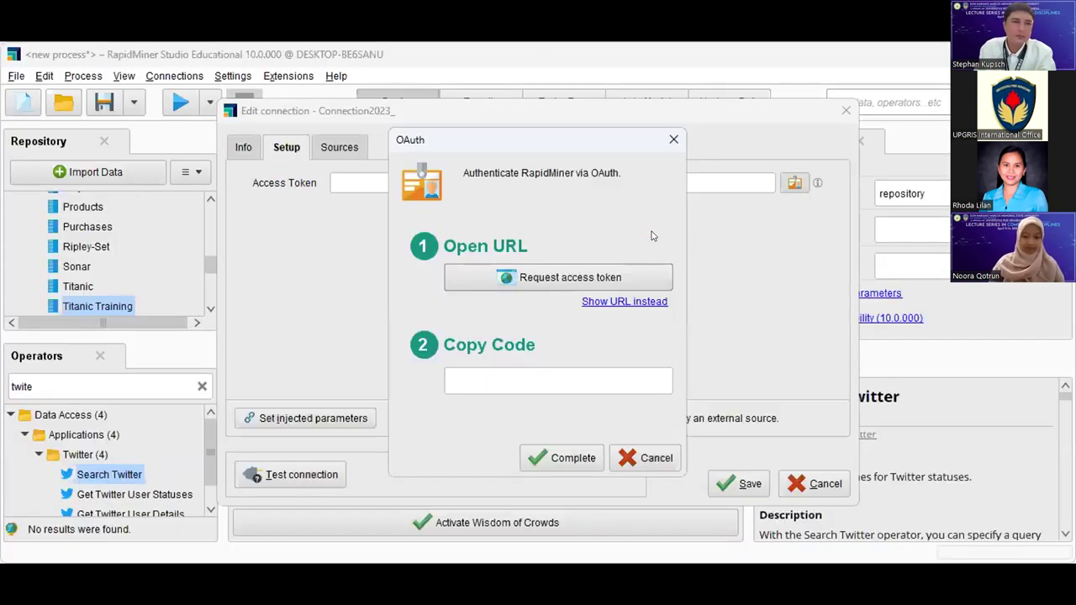
# Paste Twitter's authorization code, complete OAuth, test the connection, then reopen OAuth authentication.
pyautogui.click(631, 283)
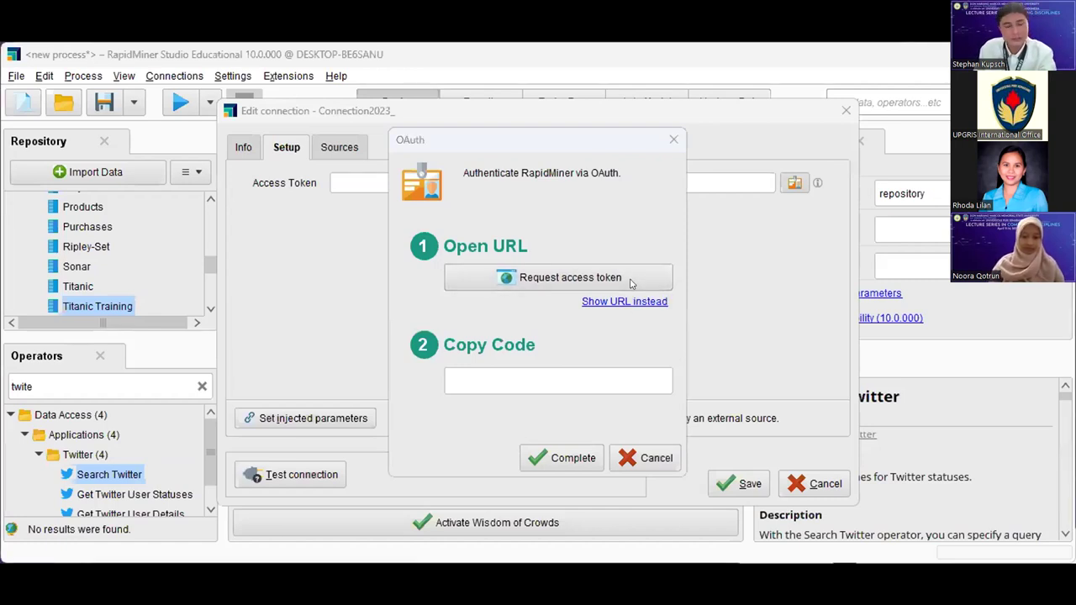
pyautogui.click(529, 380)
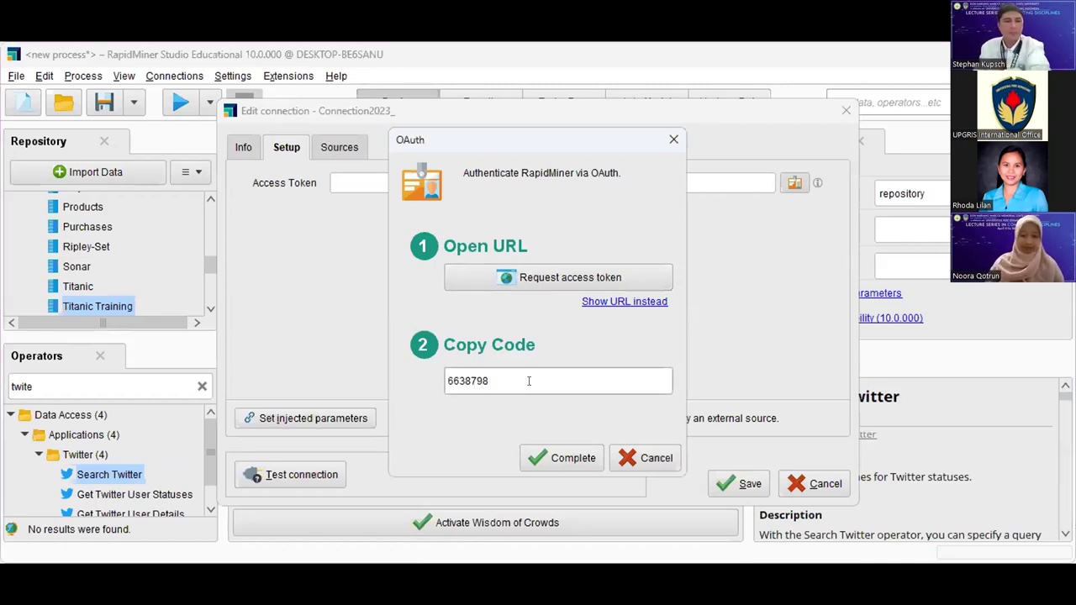
pyautogui.click(574, 458)
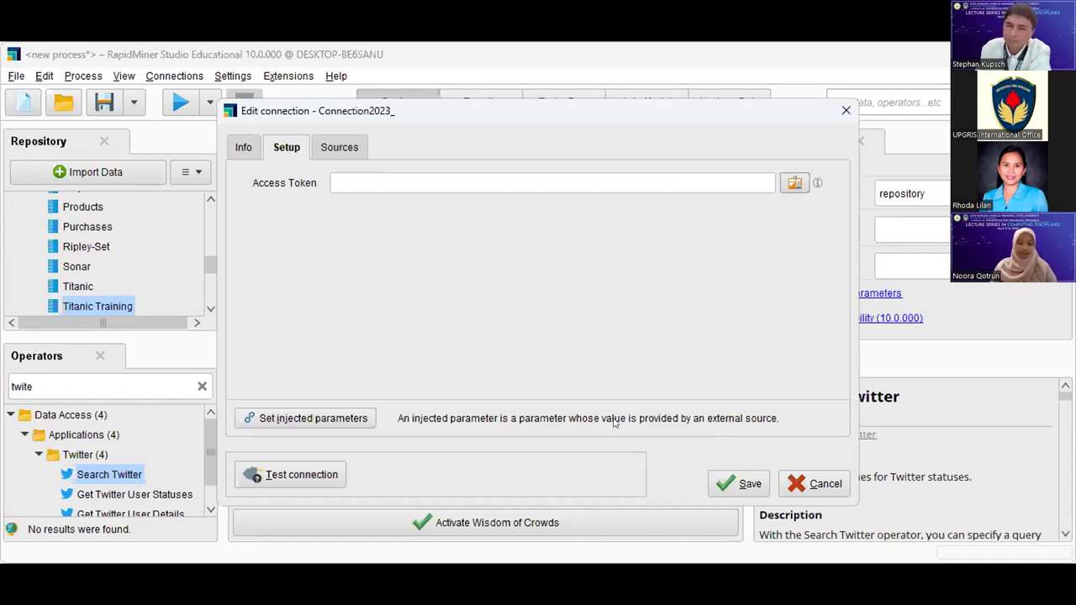
pyautogui.click(309, 474)
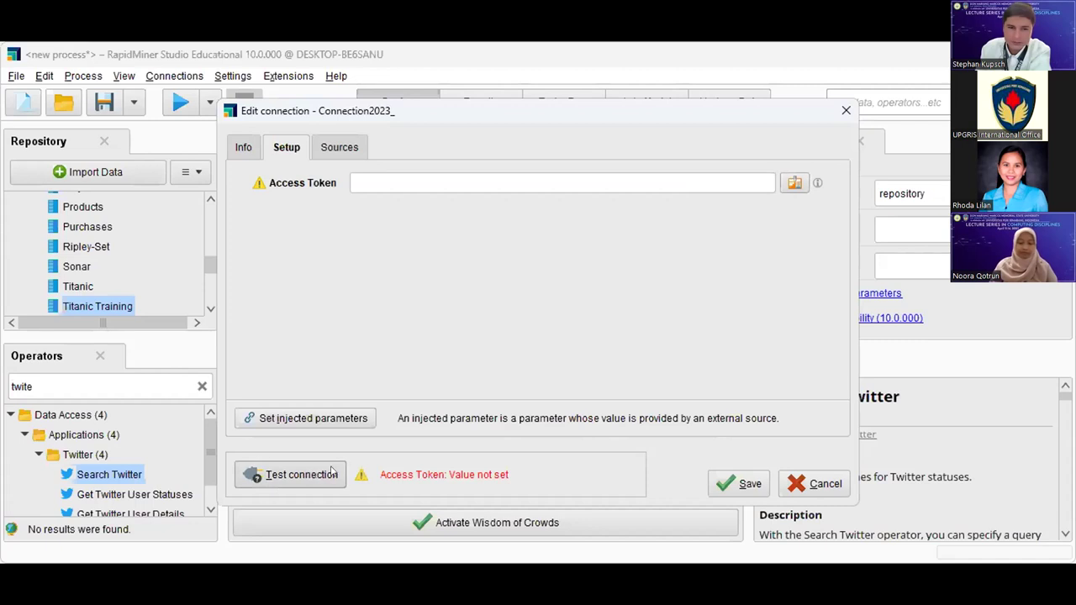
pyautogui.click(795, 183)
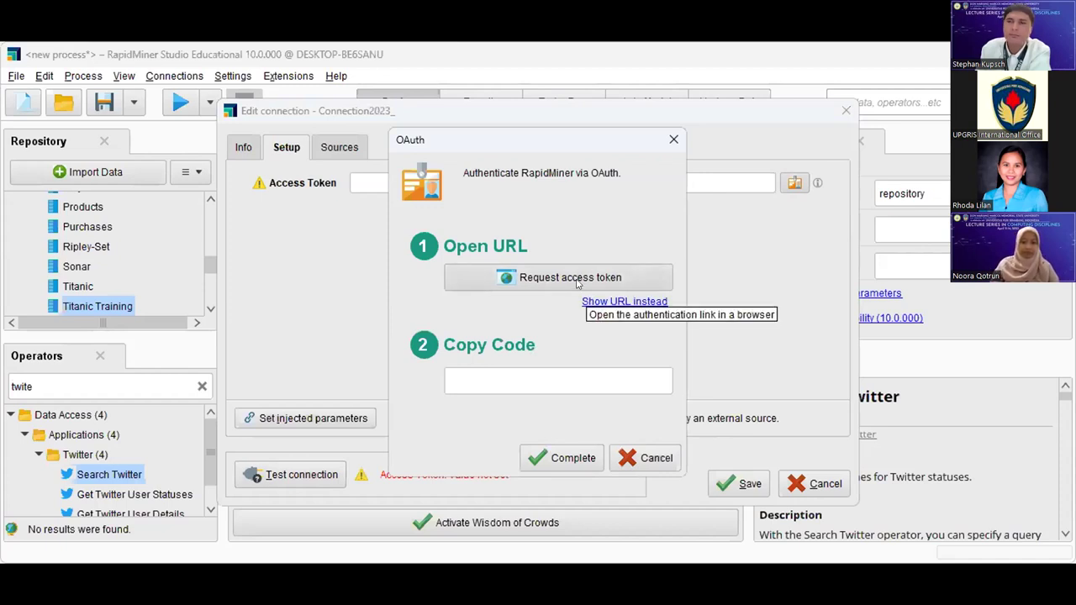
# Request a fresh access token to open Twitter's Authorize app page.
pyautogui.click(577, 283)
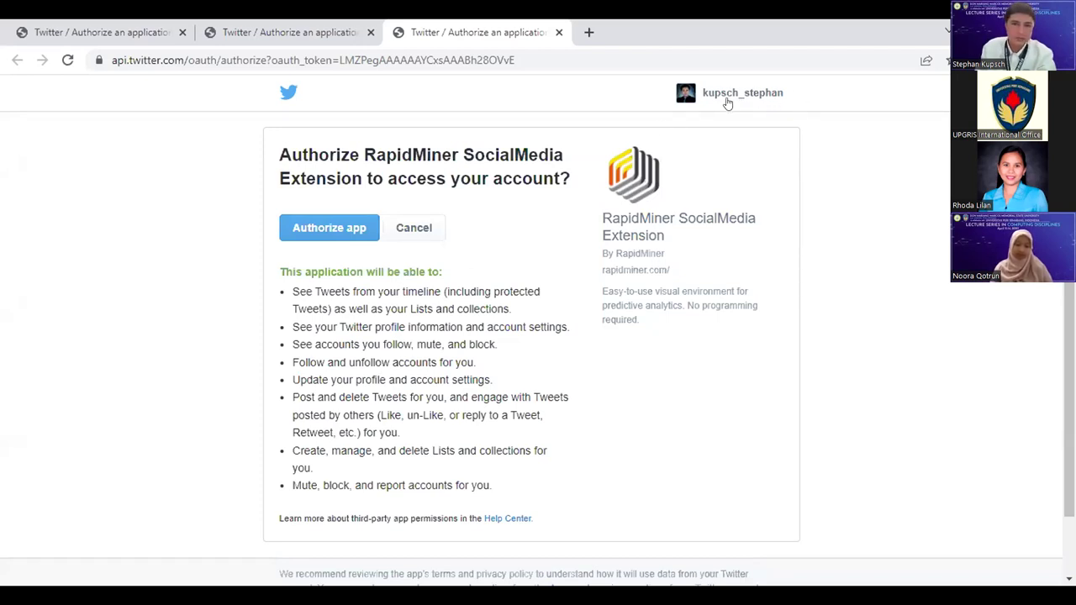
# Authorize the RapidMiner SocialMedia Extension on Twitter and copy the granted PIN.
pyautogui.click(308, 235)
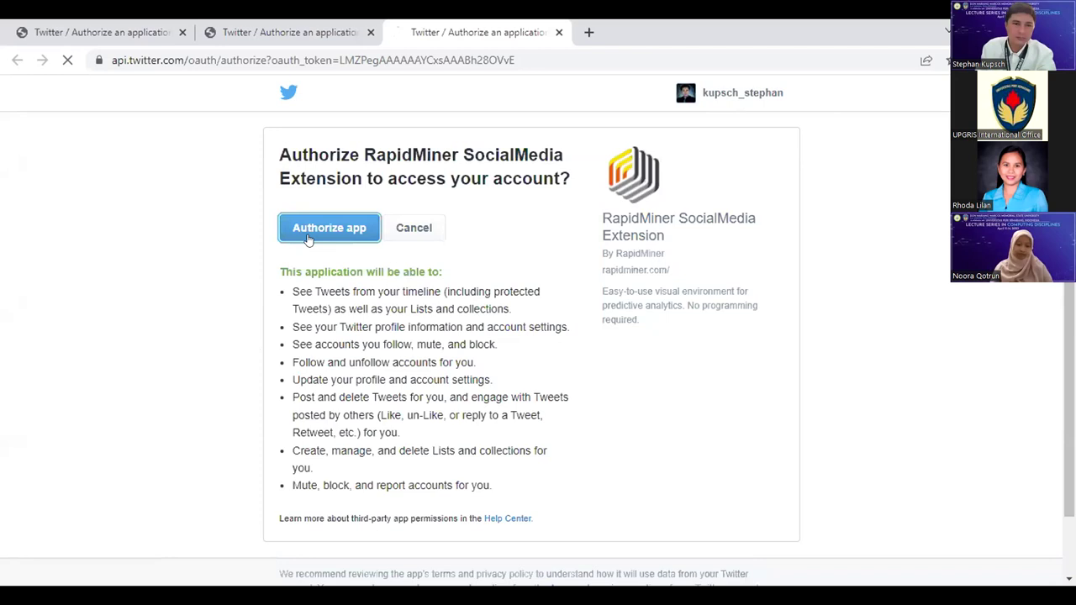
pyautogui.doubleClick(485, 240)
pyautogui.hotkey('ctrl', 'c')
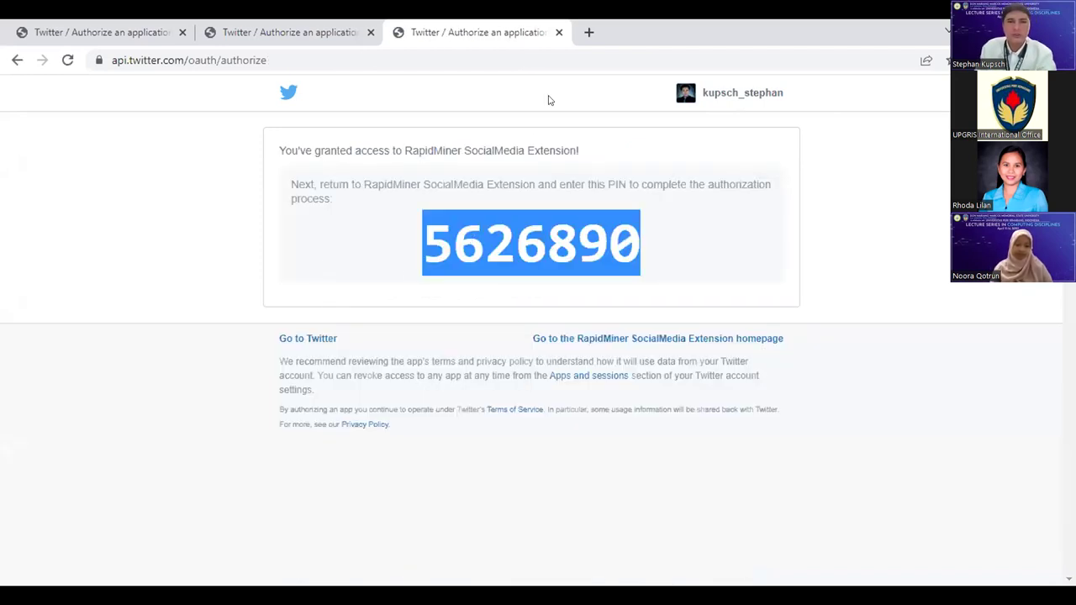
pyautogui.hotkey('alt', 'Tab')
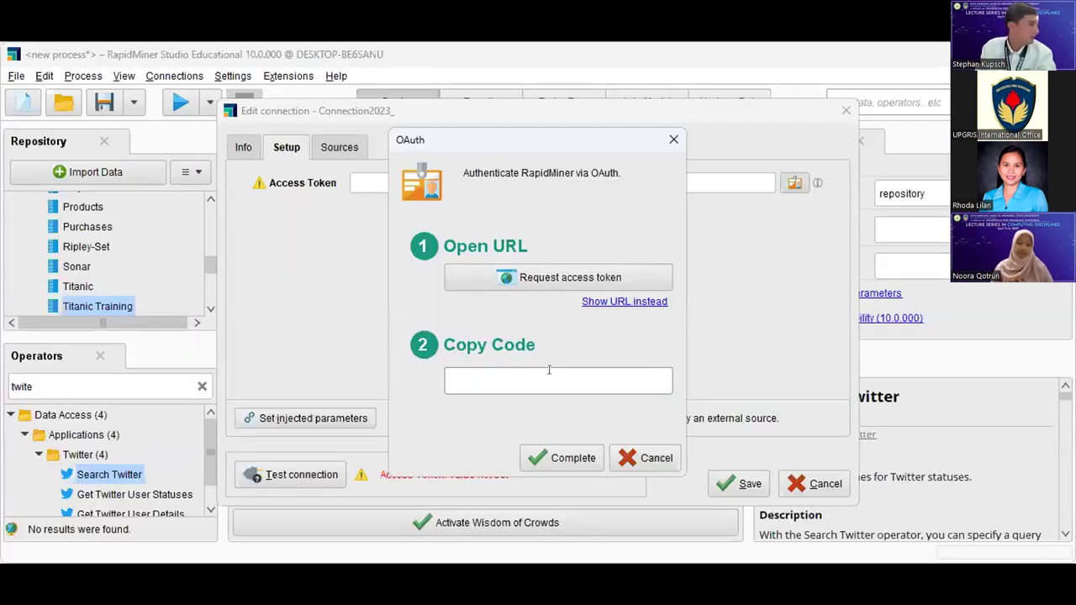
# Paste the PIN as the OAuth code, complete authentication, and save Connection2023_.
pyautogui.click(550, 378)
pyautogui.hotkey('ctrl', 'v')
pyautogui.click(568, 458)
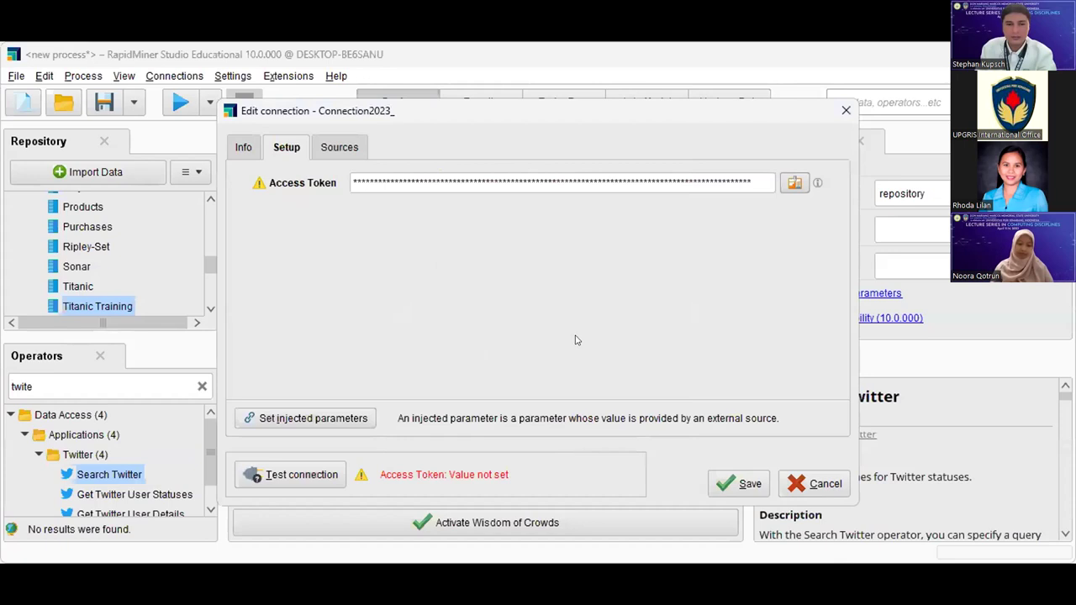
pyautogui.click(736, 479)
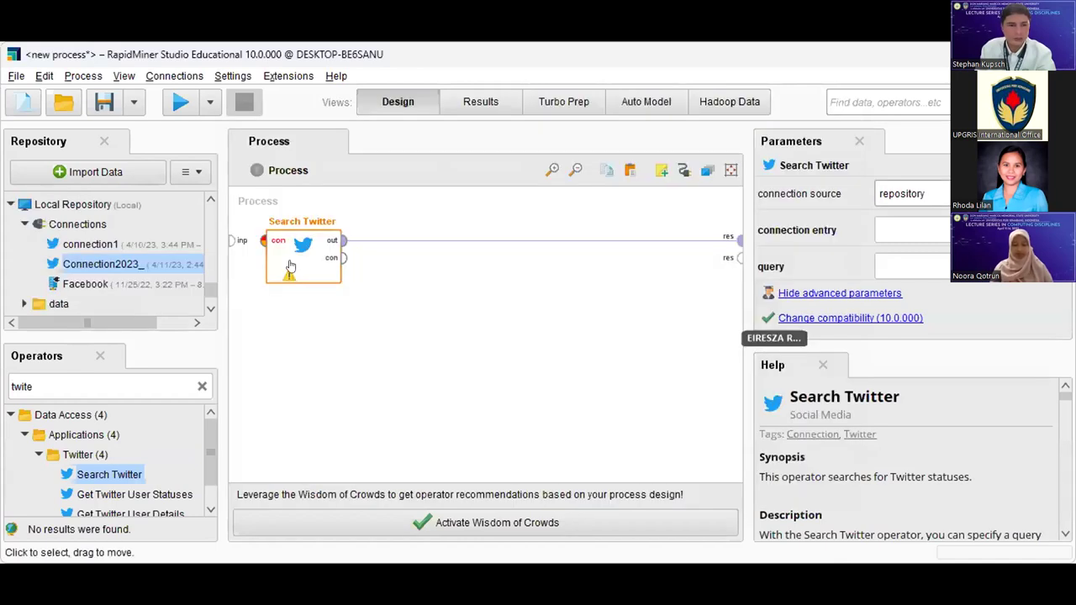
# Point Search Twitter's connection entry to Connection2023_ in Local Repository > Connections.
pyautogui.click(923, 195)
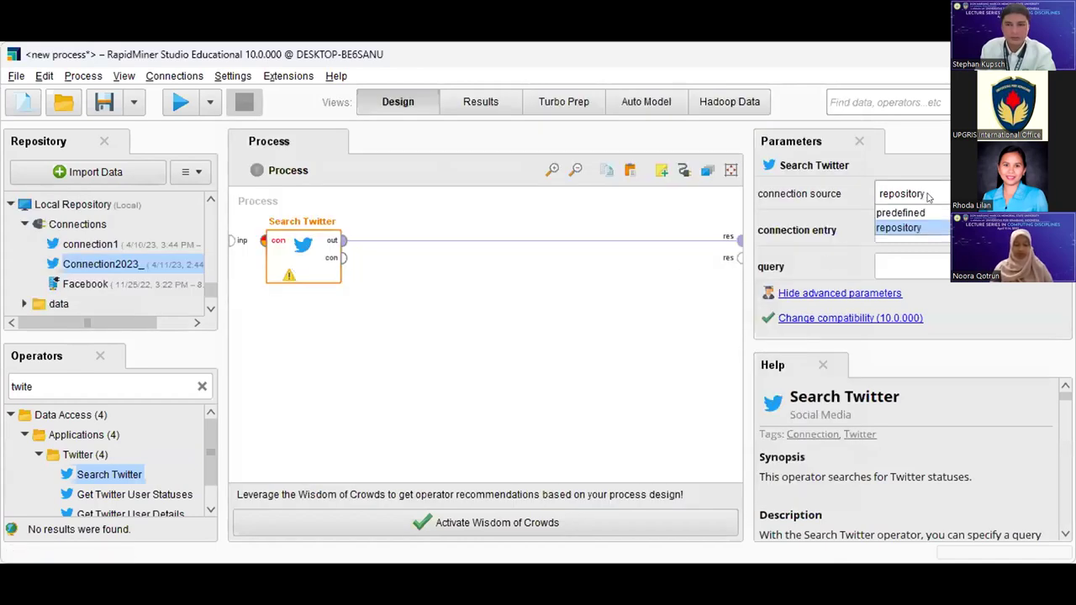
pyautogui.click(929, 227)
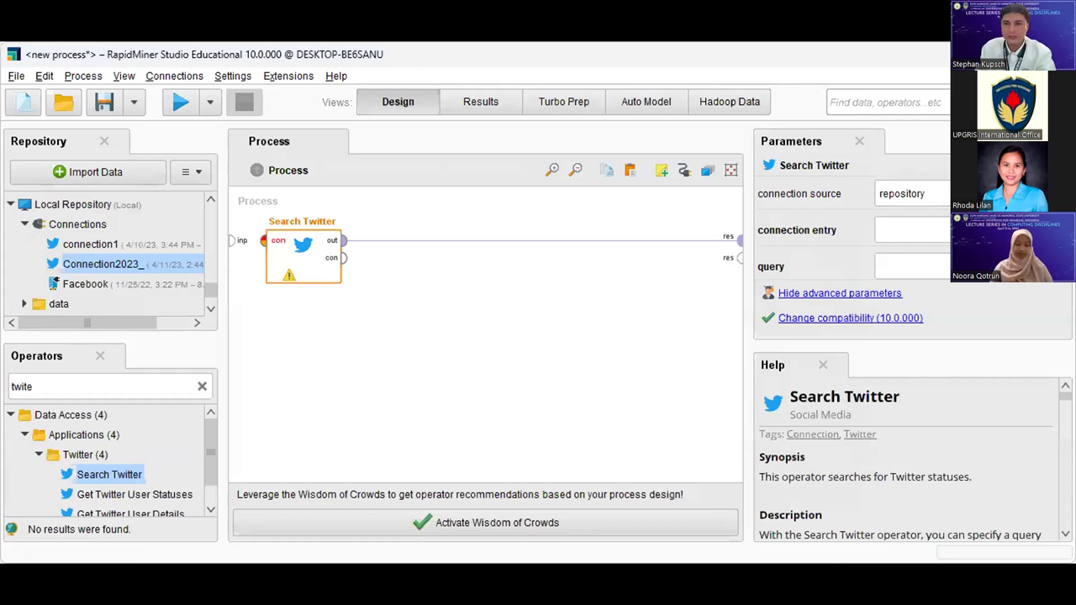
pyautogui.click(941, 230)
pyautogui.click(259, 182)
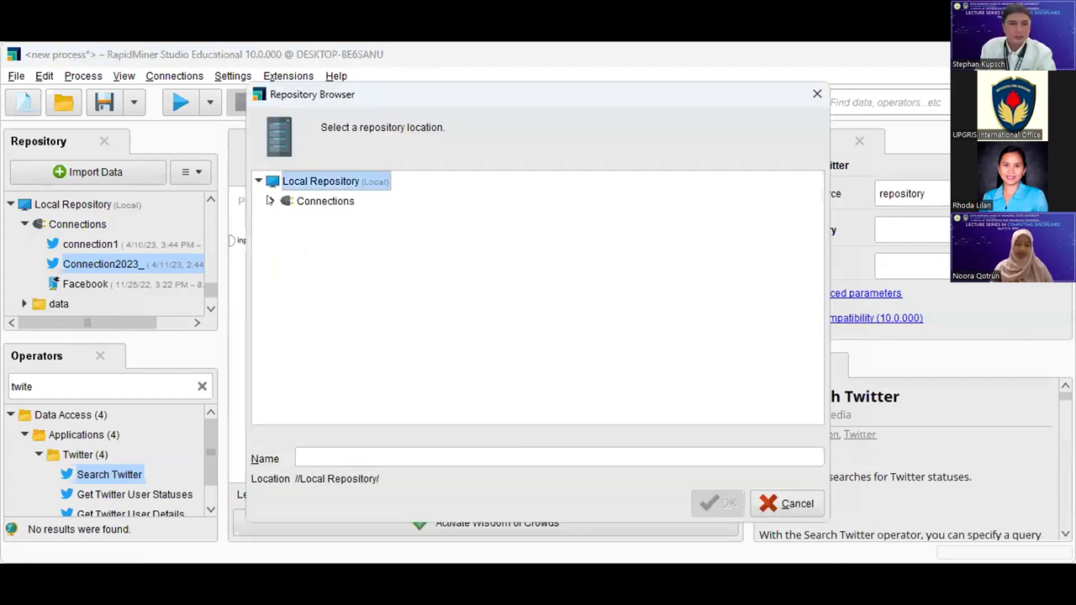
pyautogui.click(273, 201)
pyautogui.click(330, 244)
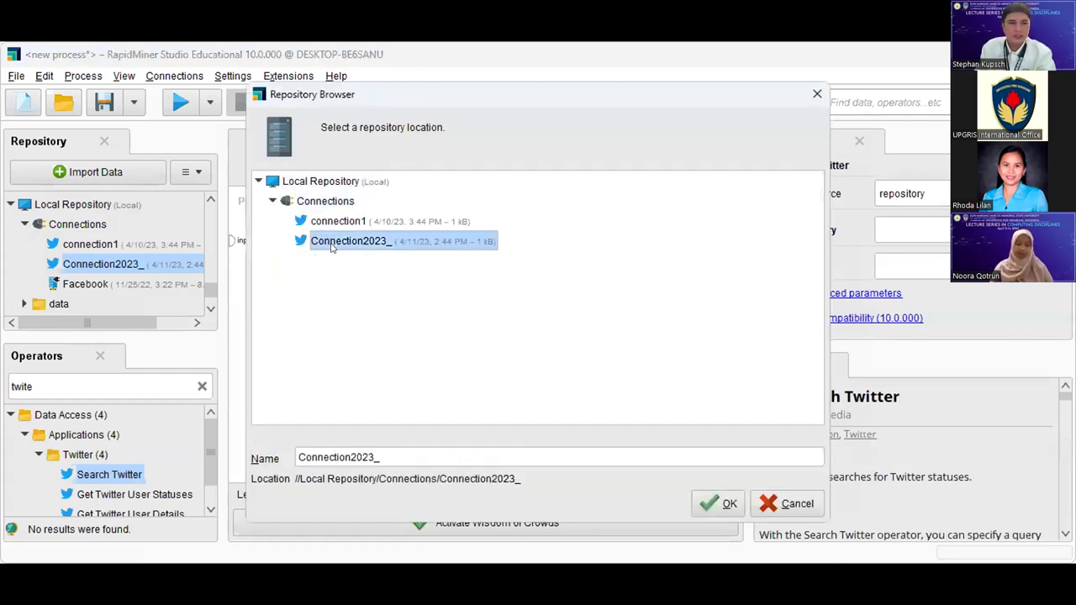
pyautogui.click(714, 503)
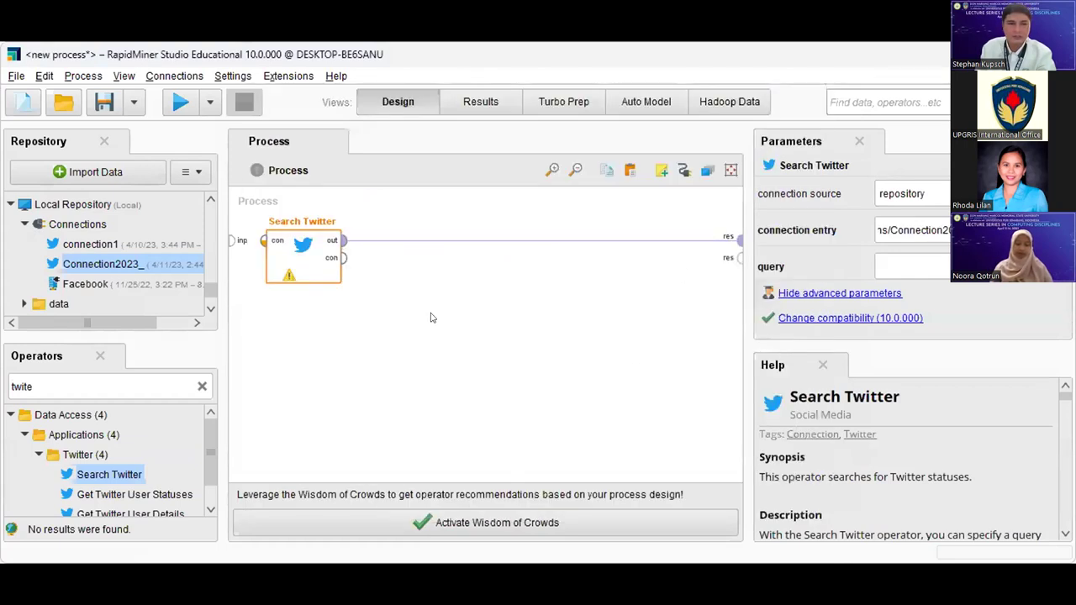
pyautogui.click(908, 265)
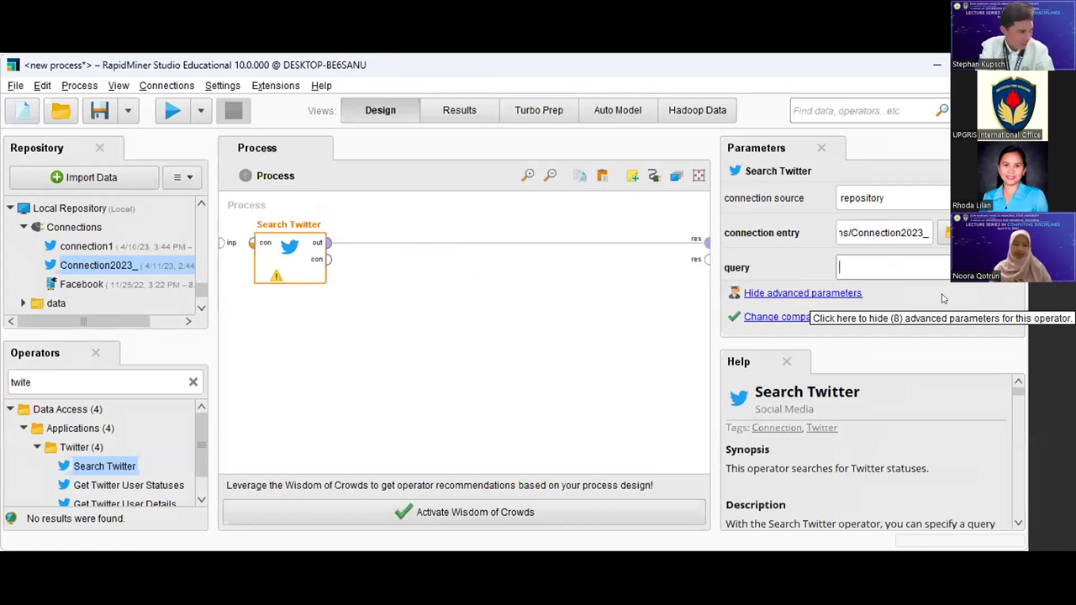
# Enter the search query #johnwick and confirm the advanced result limit stays at 100.
pyautogui.write('wick')
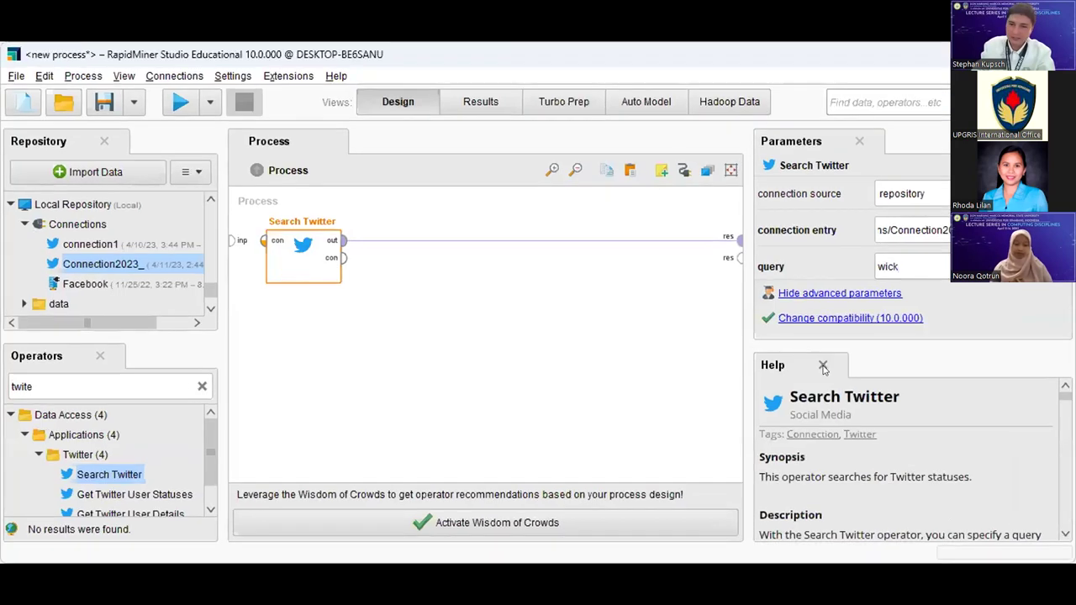
pyautogui.click(823, 366)
pyautogui.click(938, 338)
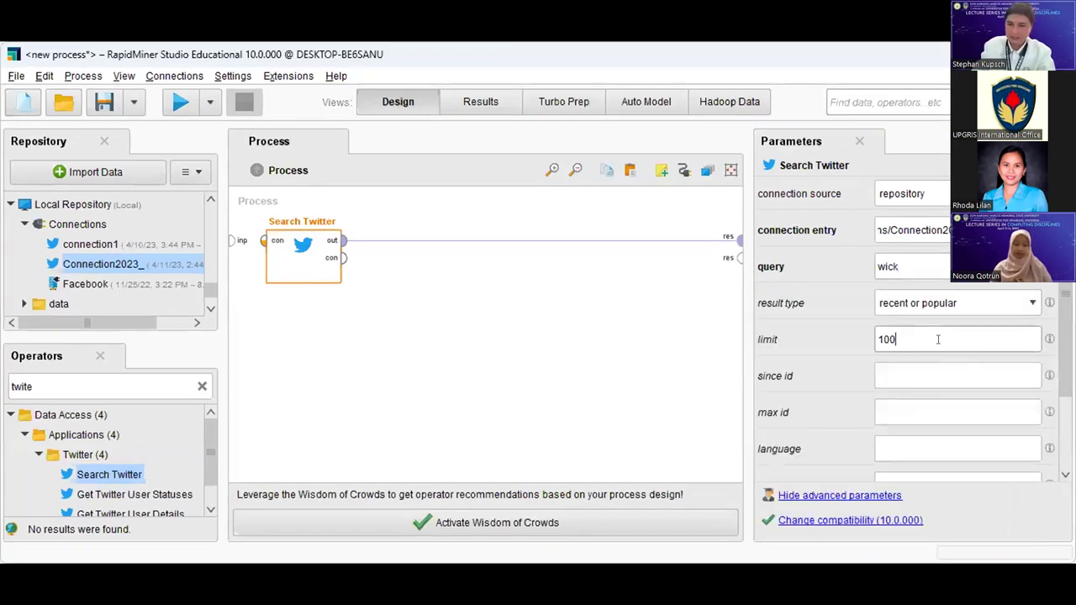
pyautogui.click(909, 339)
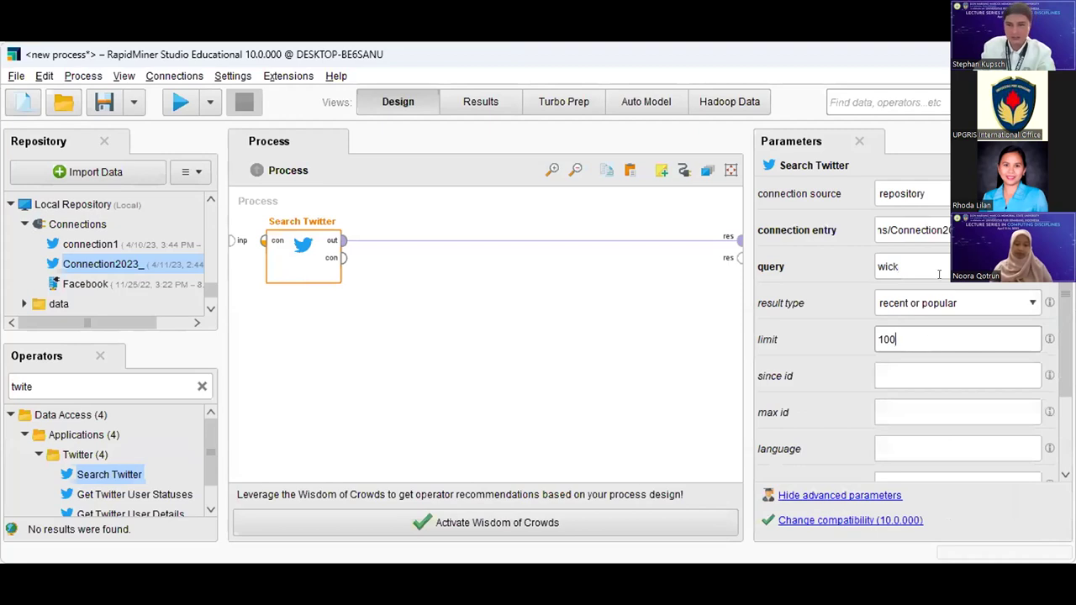
pyautogui.click(898, 267)
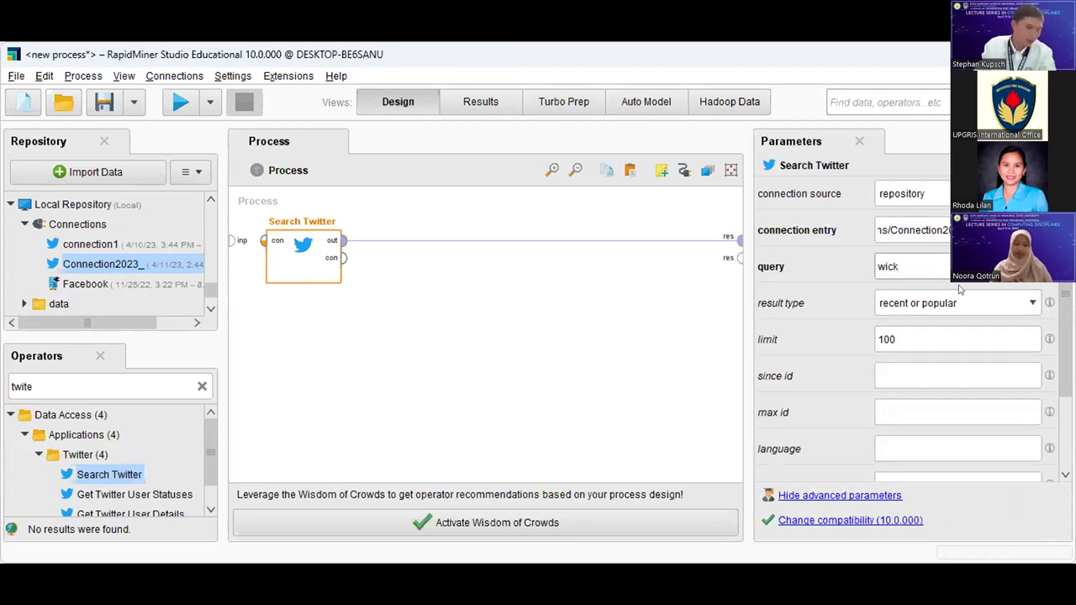
pyautogui.write('#john')
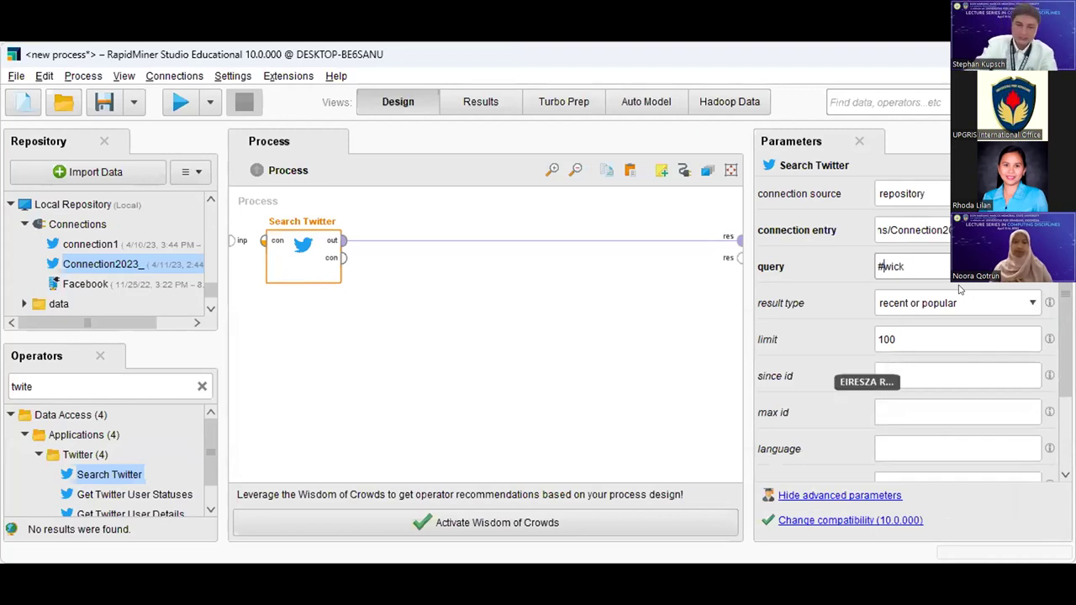
pyautogui.click(959, 331)
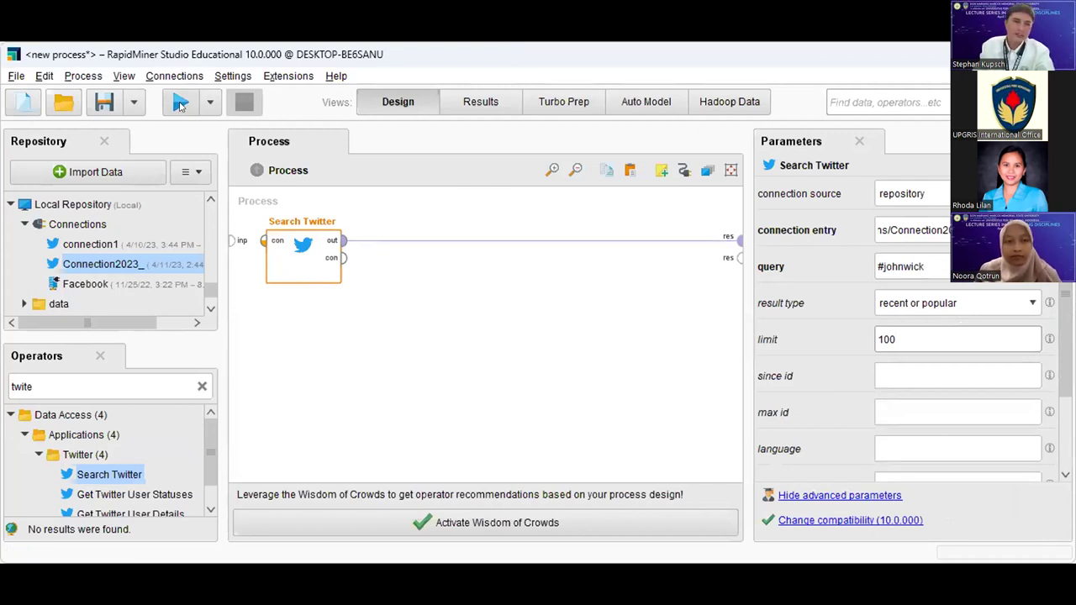
# Run the search, widen the Text column to read the 100 #johnwick tweets, then return to Design.
pyautogui.click(179, 103)
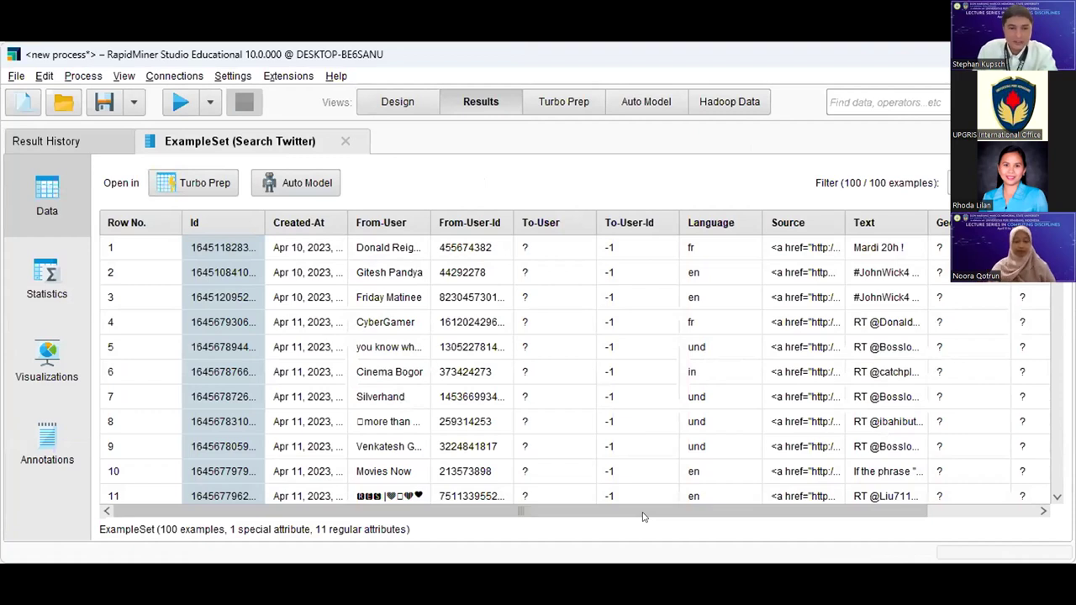
pyautogui.moveTo(626, 508); pyautogui.dragTo(740, 509)
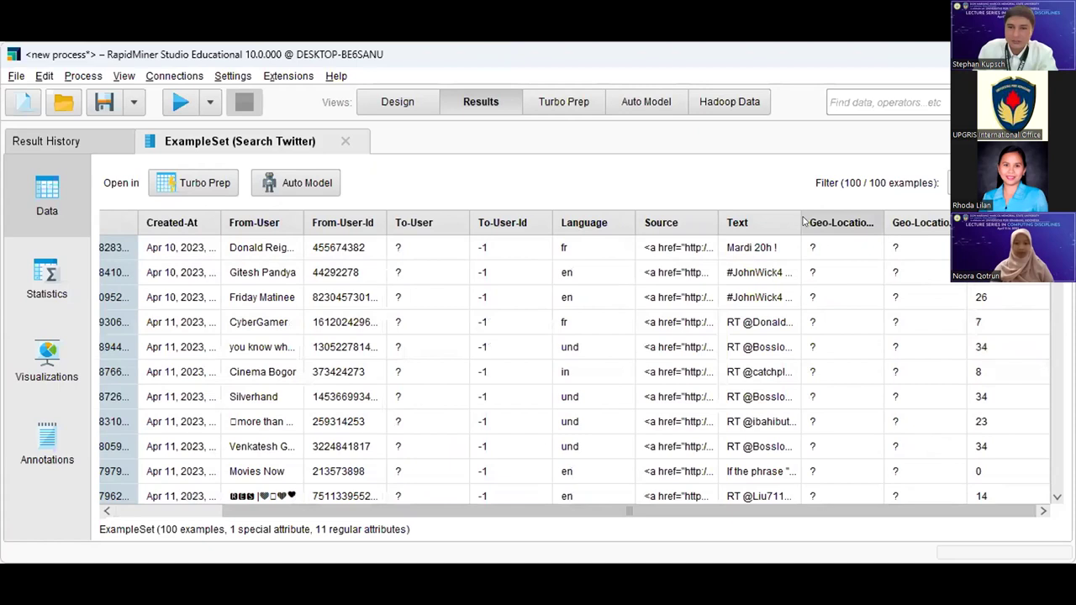
pyautogui.moveTo(801, 223); pyautogui.dragTo(1059, 223)
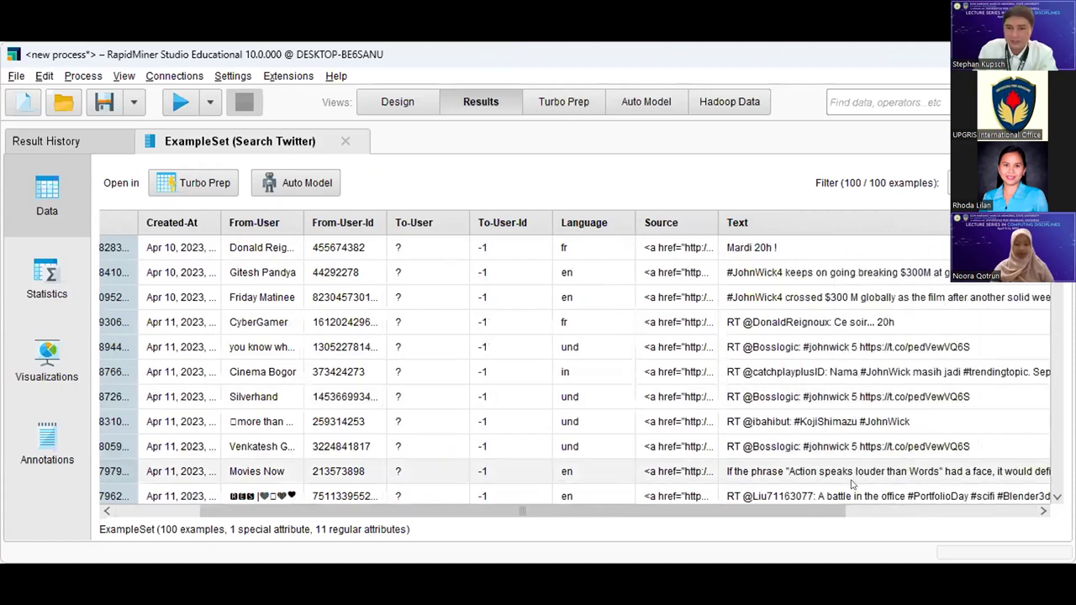
pyautogui.hscroll(5, 1009, 486)
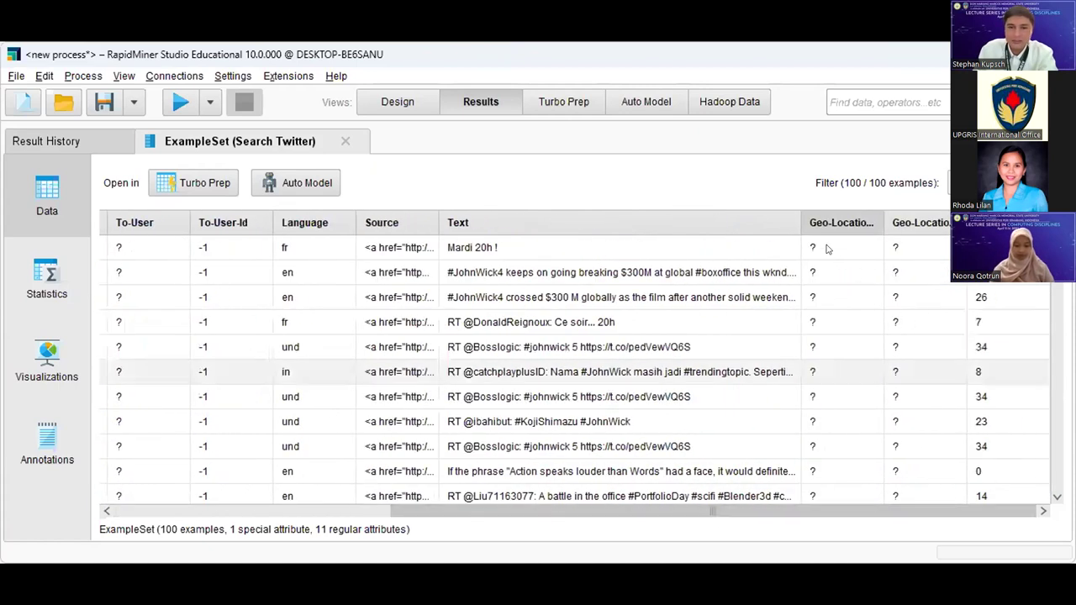
pyautogui.moveTo(801, 223); pyautogui.dragTo(936, 223)
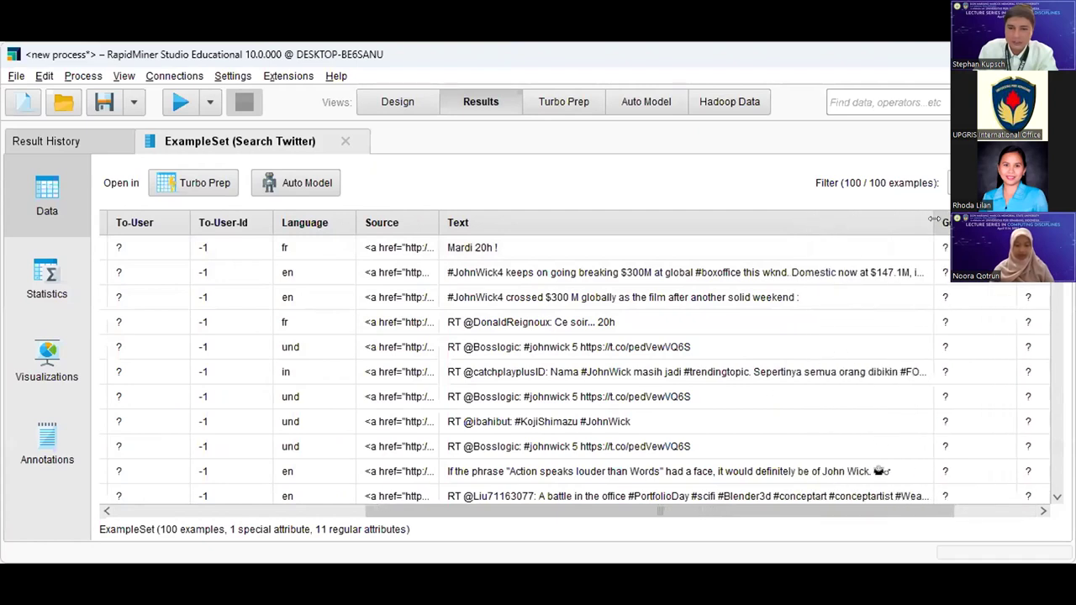
pyautogui.click(706, 472)
pyautogui.scroll(-3, 776, 399)
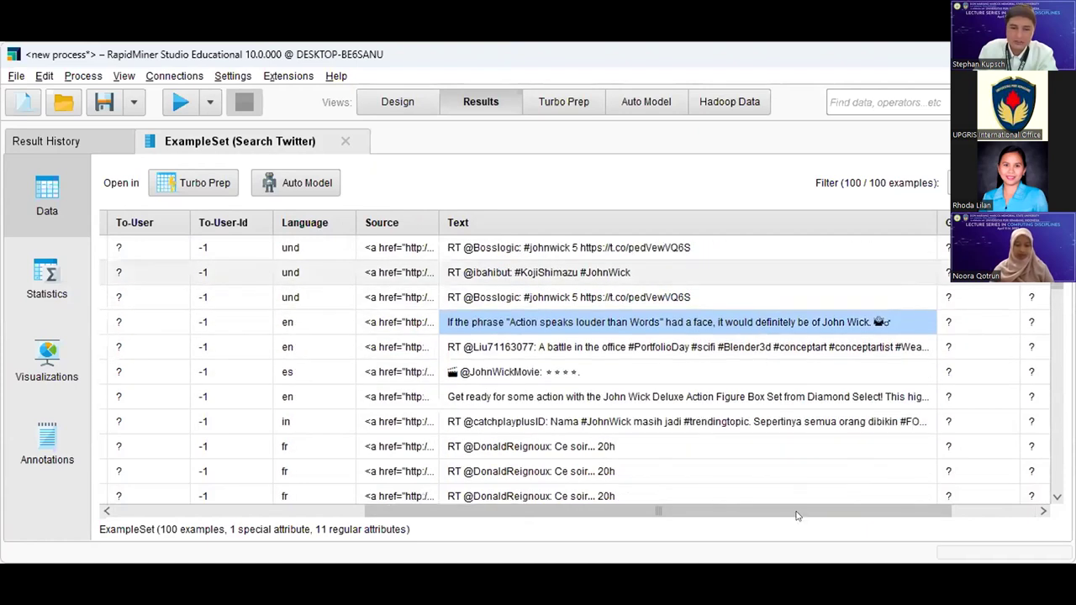
pyautogui.moveTo(739, 511); pyautogui.dragTo(644, 510)
pyautogui.moveTo(574, 513); pyautogui.dragTo(399, 93)
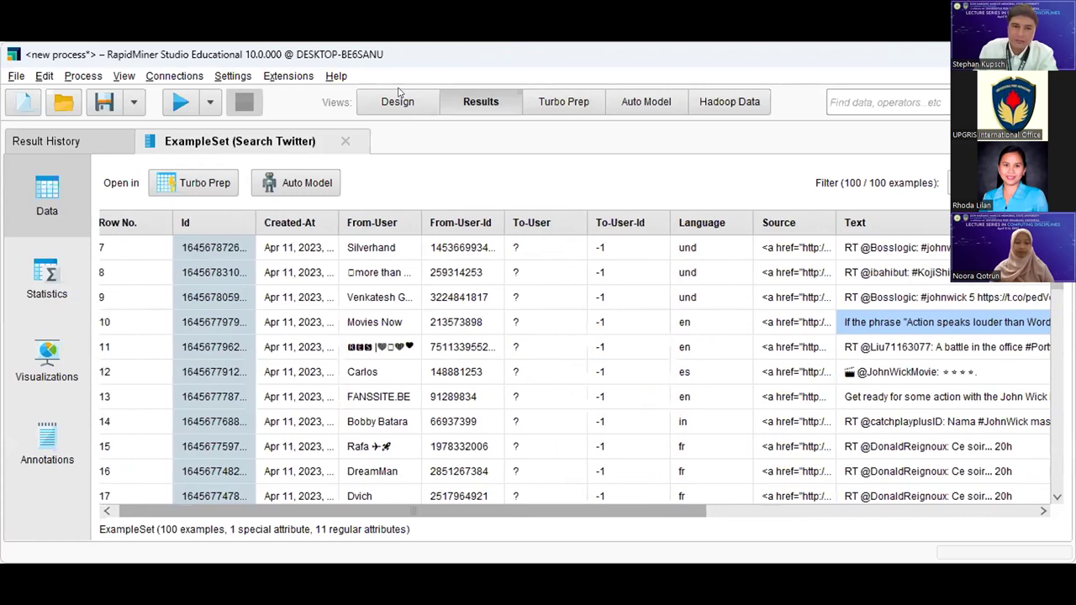
pyautogui.click(409, 102)
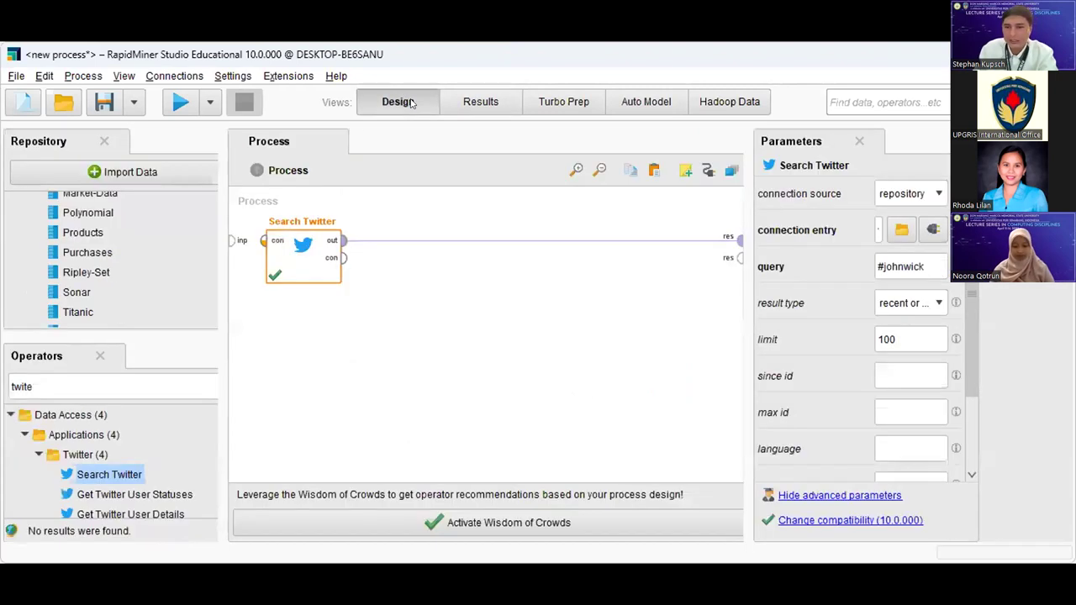
# Raise the Search Twitter limit from 100 to 10000 and rerun the #johnwick search.
pyautogui.click(935, 341)
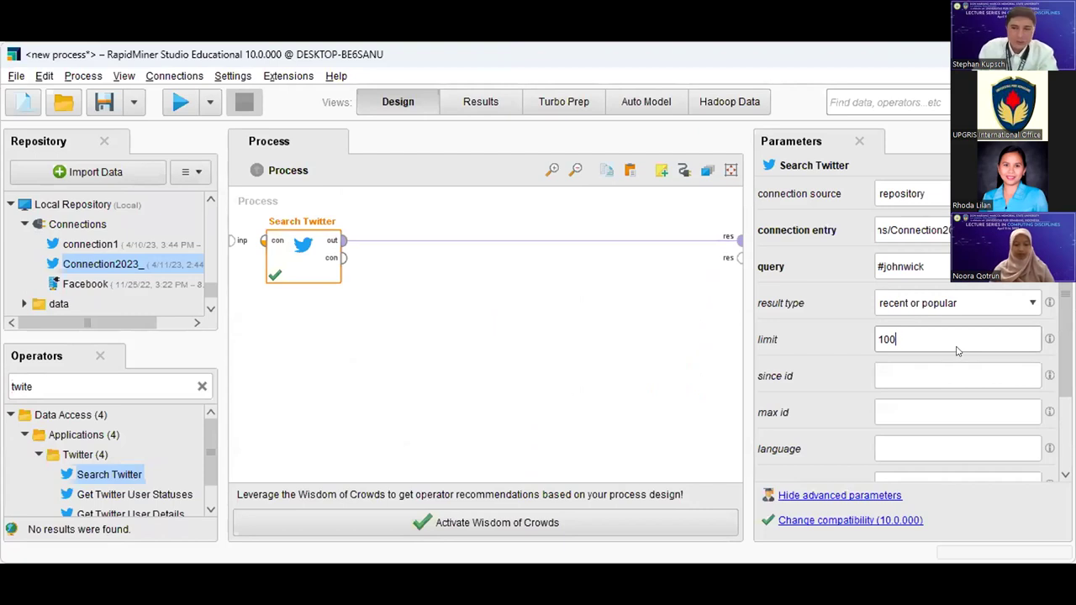
pyautogui.write('0')
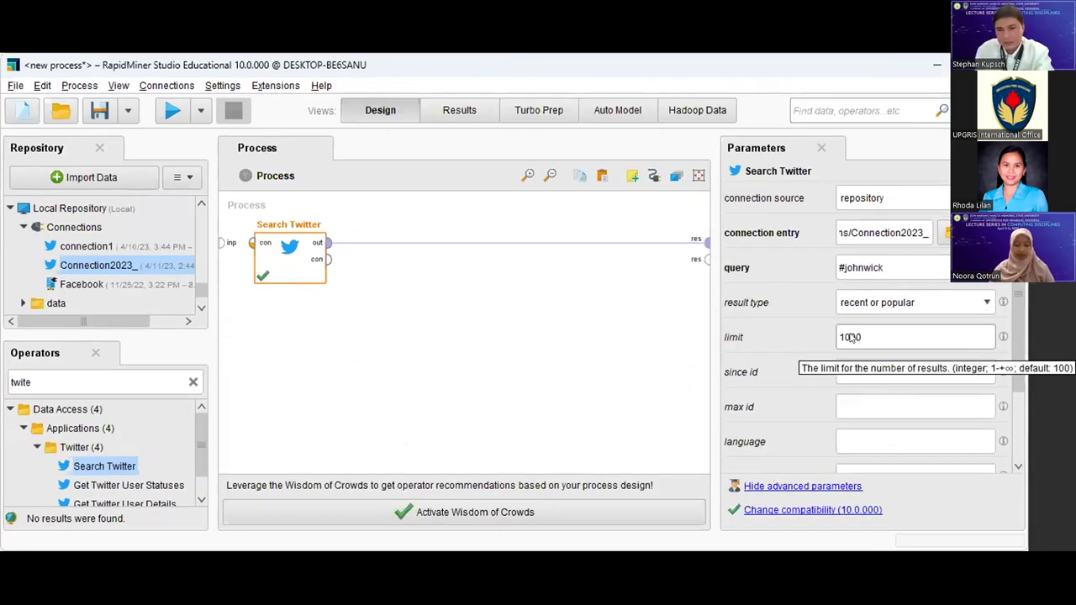
pyautogui.write('0')
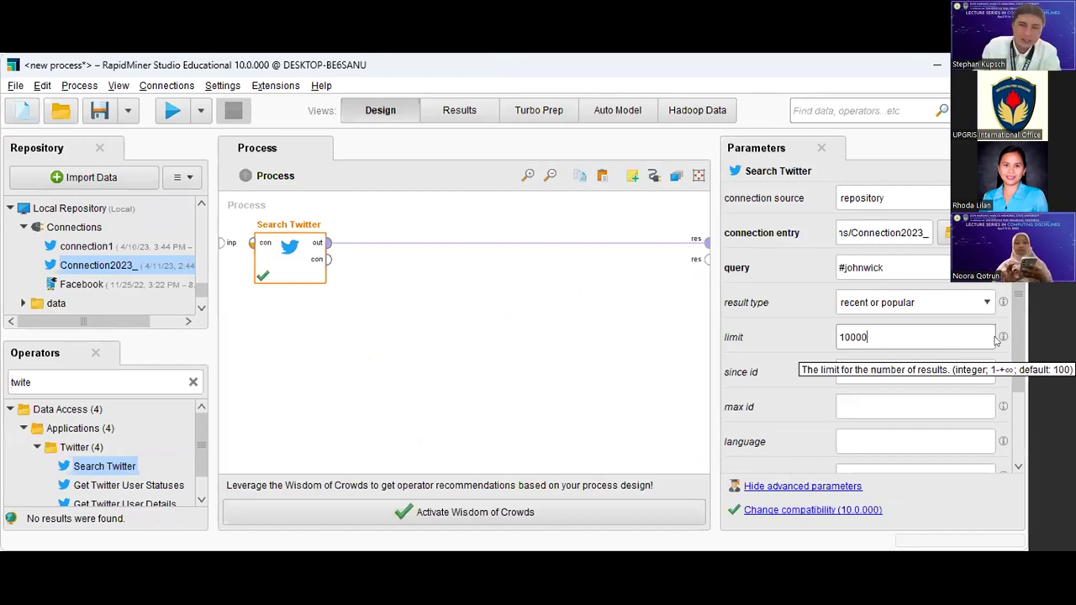
pyautogui.click(161, 119)
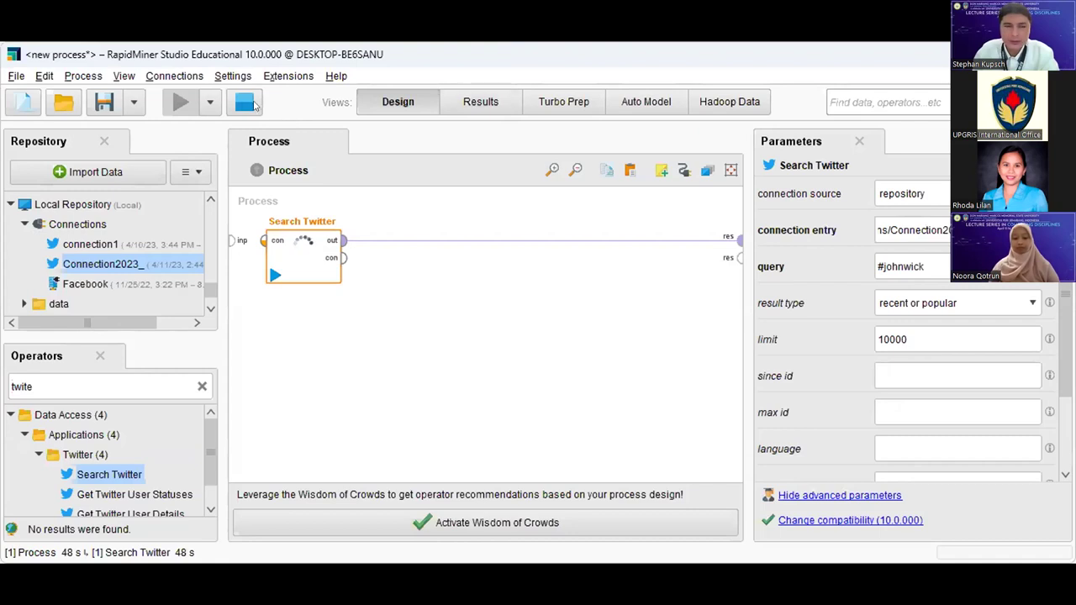
# Stop the run, set the limit to 1000 and the query to trump, then rerun with F11.
pyautogui.click(244, 103)
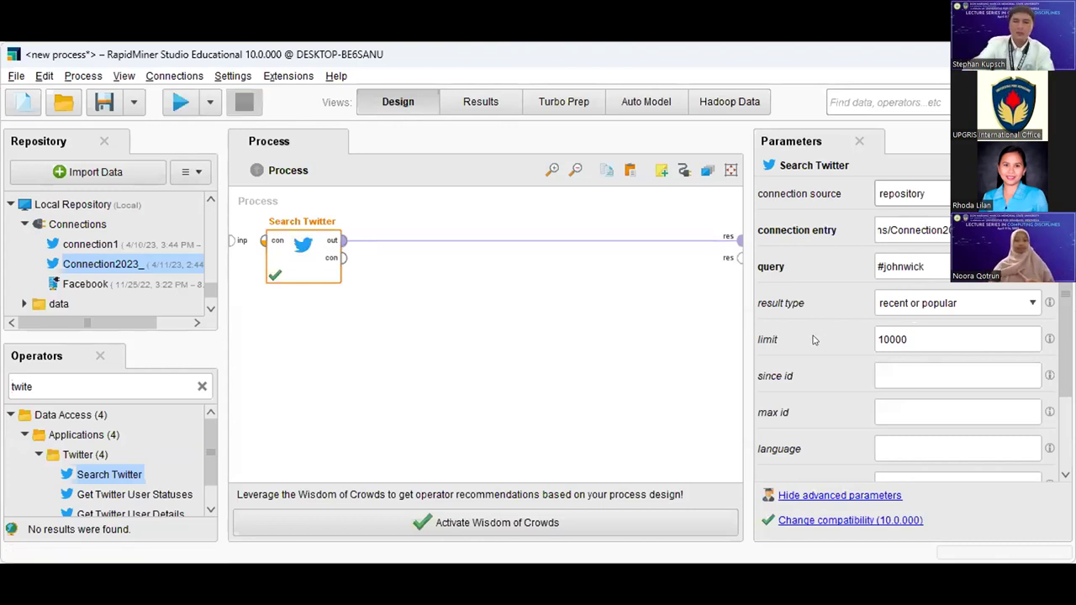
pyautogui.press('BackSpace')
pyautogui.hotkey('shift', 'Tab')
pyautogui.hotkey('shift', 'Tab')
pyautogui.press('BackSpace')
pyautogui.press('BackSpace')
pyautogui.press('BackSpace')
pyautogui.press('BackSpace')
pyautogui.press('BackSpace')
pyautogui.press('BackSpace')
pyautogui.press('BackSpace')
pyautogui.press('BackSpace')
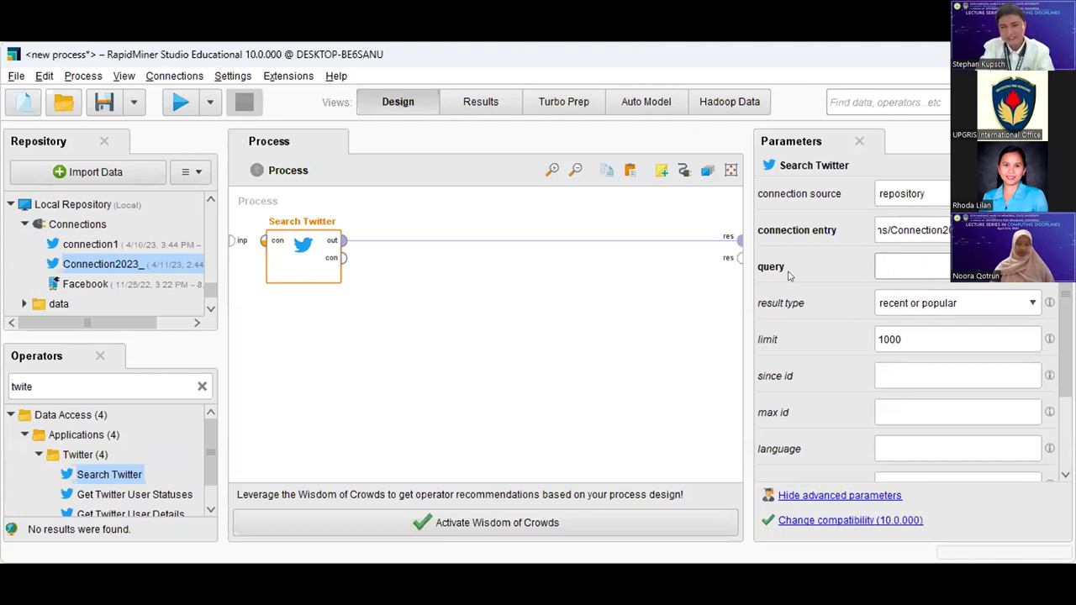
pyautogui.write('donal')
pyautogui.press('BackSpace')
pyautogui.press('BackSpace')
pyautogui.press('BackSpace')
pyautogui.press('BackSpace')
pyautogui.press('BackSpace')
pyautogui.write('trump')
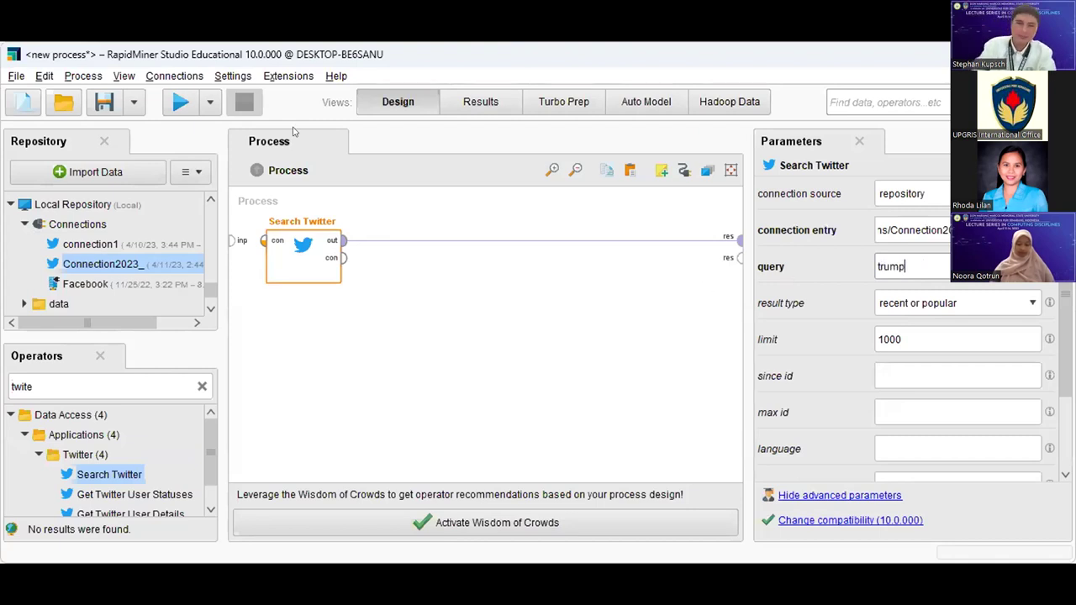
pyautogui.press('F11')
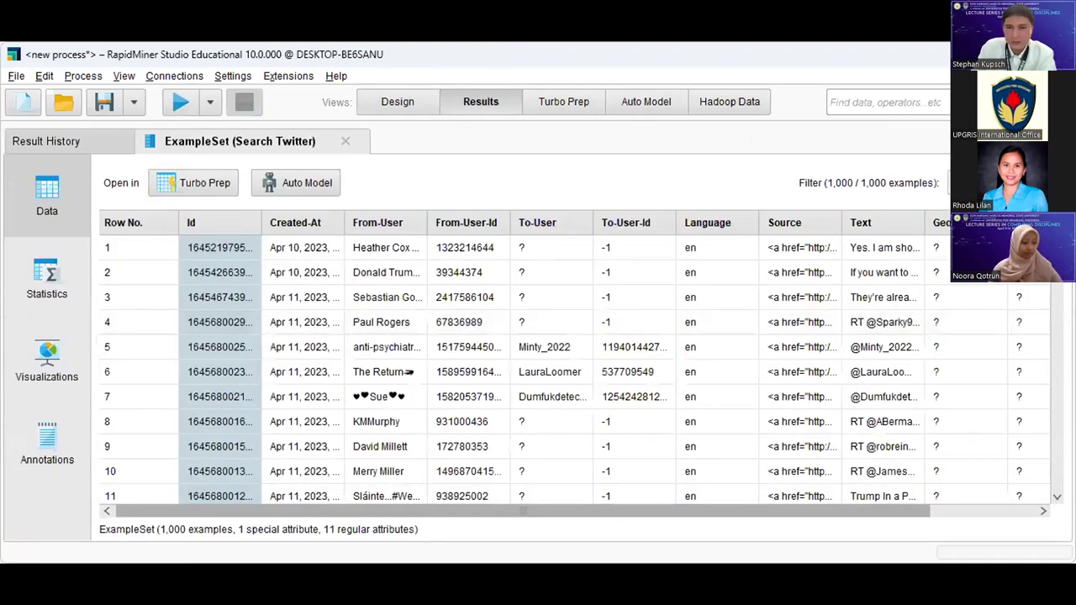
# Scroll through the 1,000 trump tweets in the ExampleSet results table.
pyautogui.hscroll(3, 858, 483)
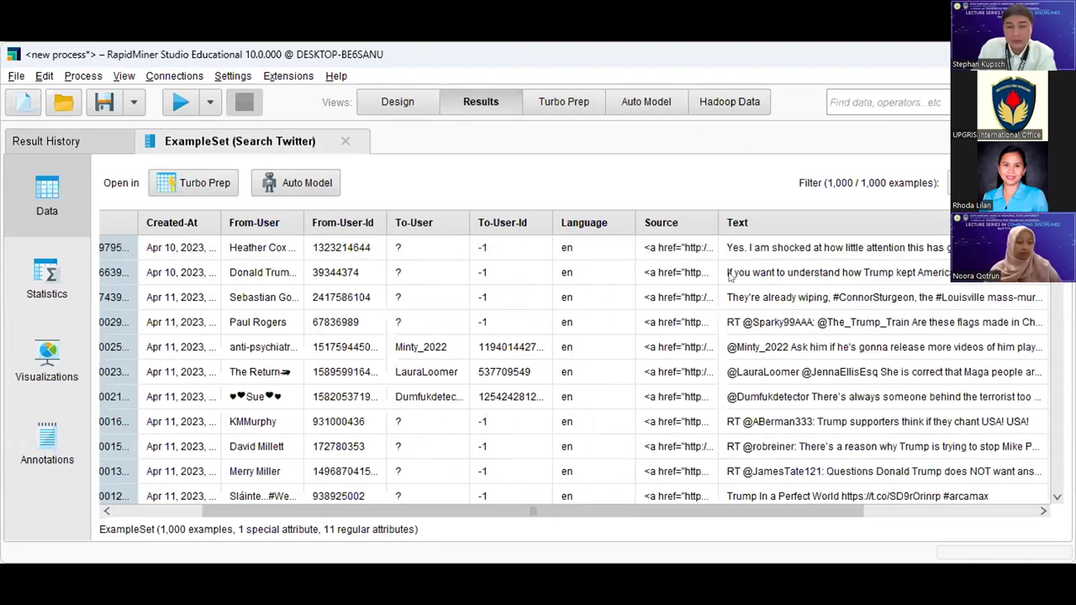
pyautogui.hscroll(3, 730, 277)
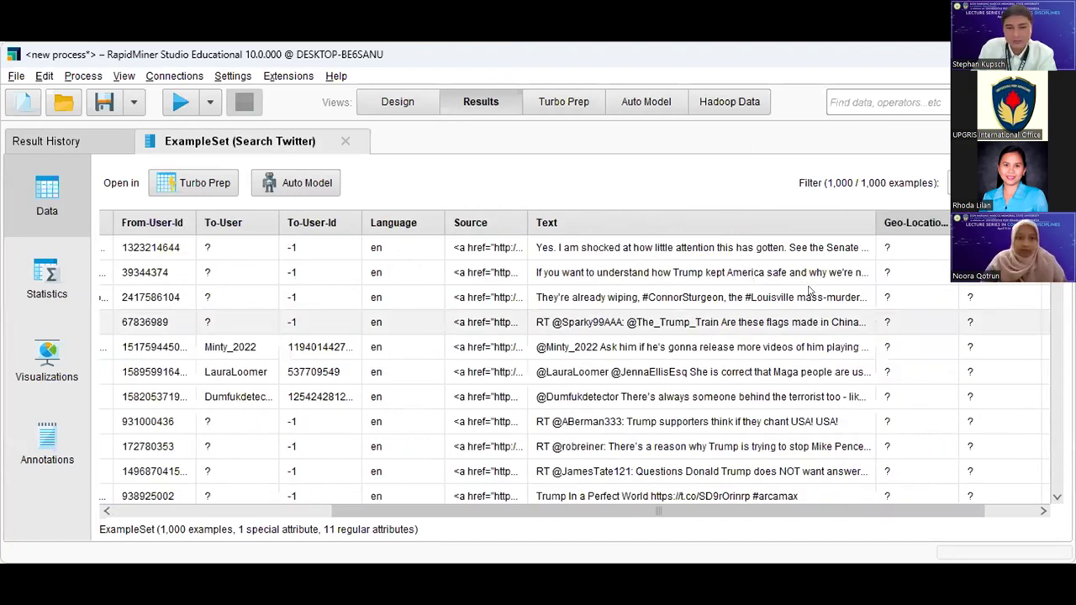
pyautogui.scroll(-2, 812, 372)
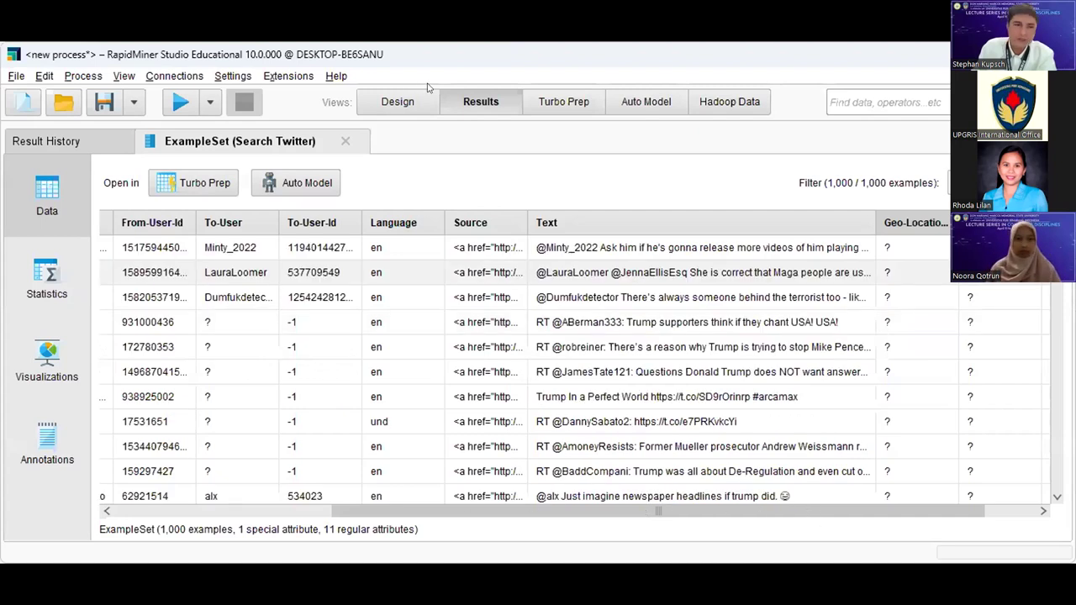
pyautogui.scroll(-6, 481, 205)
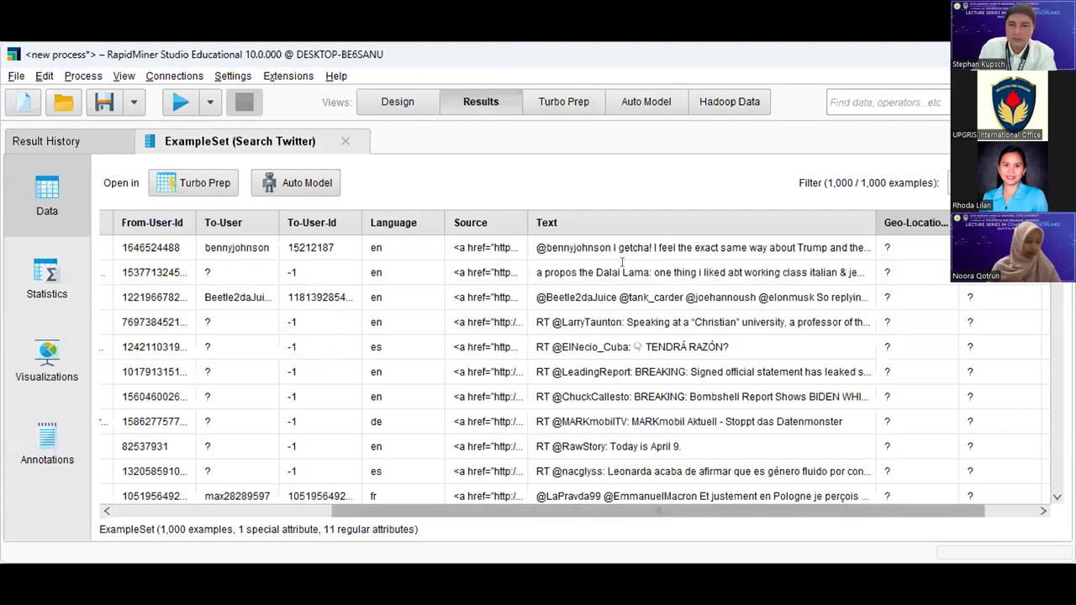
pyautogui.hscroll(-5, 624, 270)
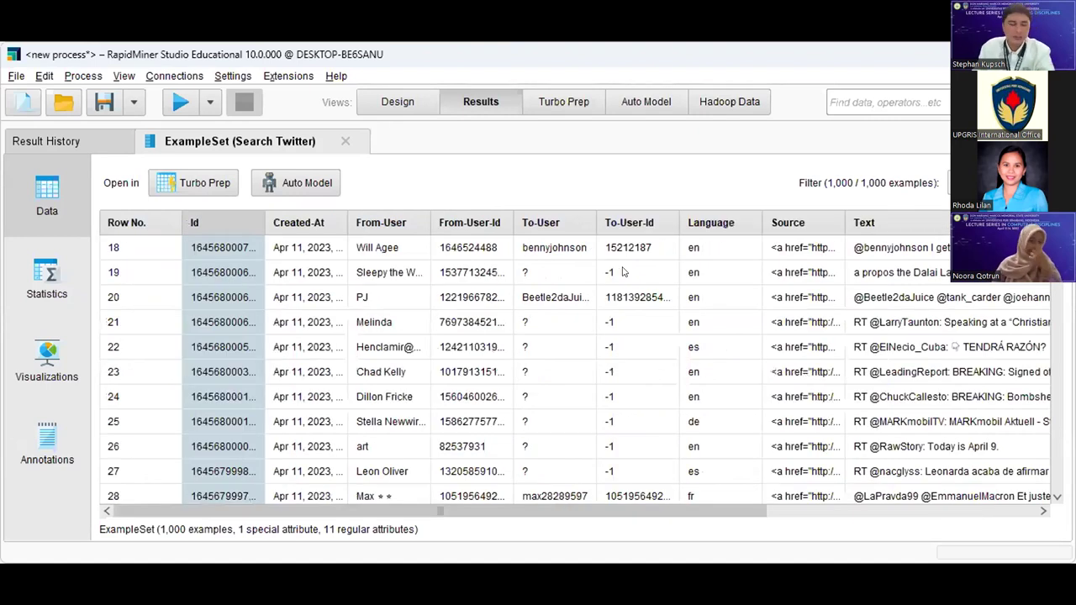
# Return to Design view and clear the trump text from the Search Twitter query.
pyautogui.press('F8')
pyautogui.hotkey('ctrl', 'a')
pyautogui.press('BackSpace')
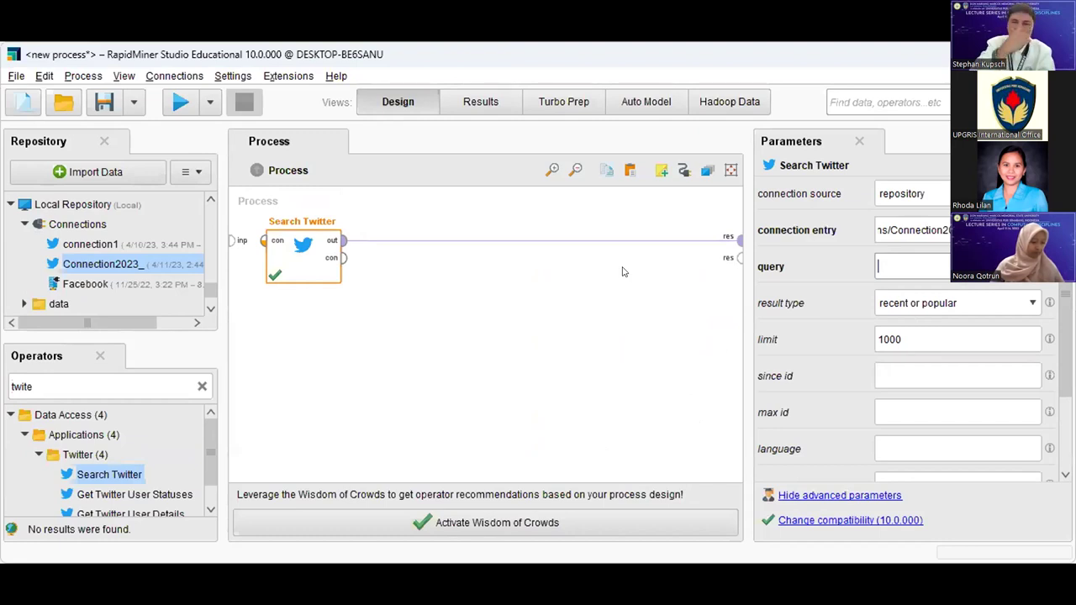
# Delete the Search Twitter-to-result link and place a Write CSV operator after Search Twitter.
pyautogui.click(535, 243)
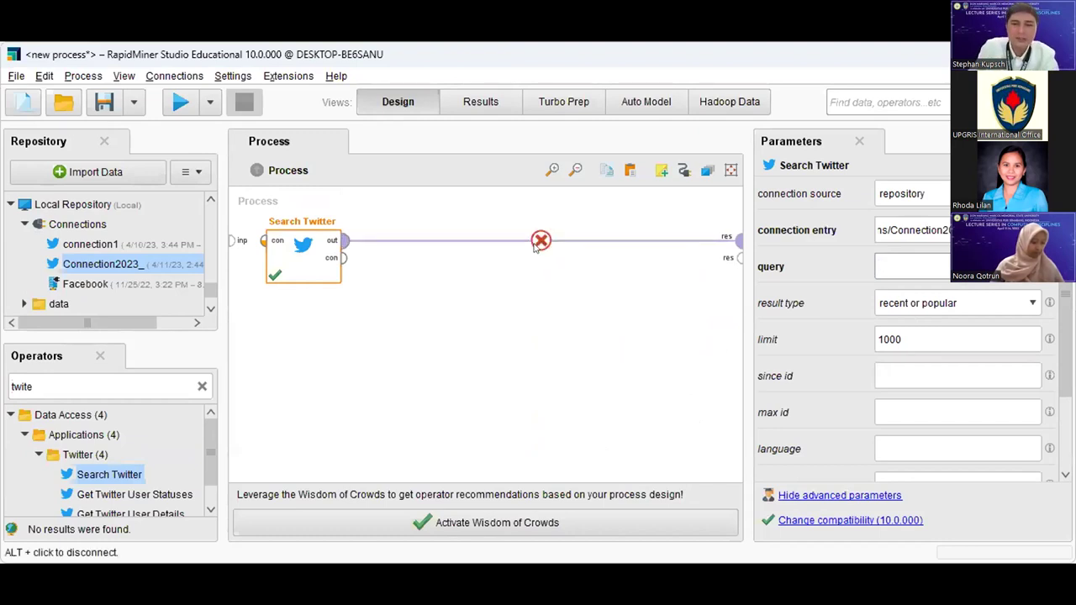
pyautogui.press('Delete')
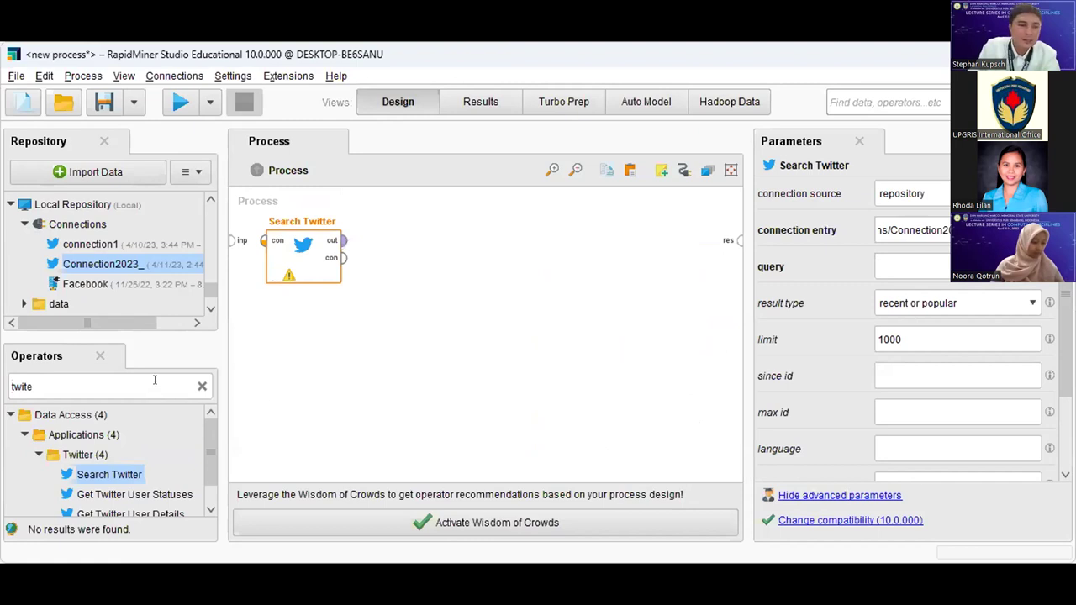
pyautogui.doubleClick(154, 379)
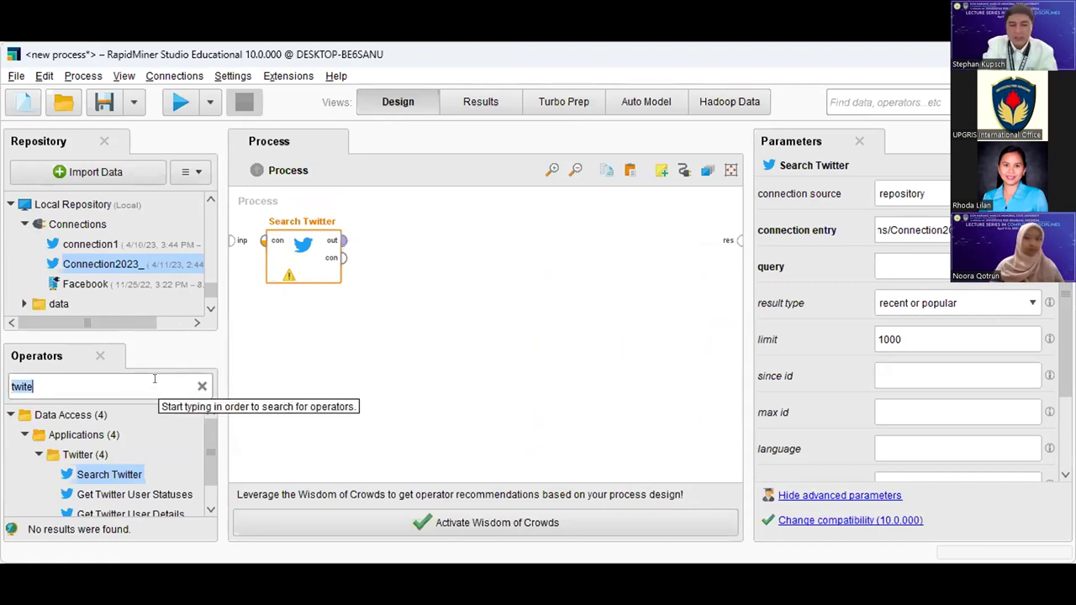
pyautogui.write('write')
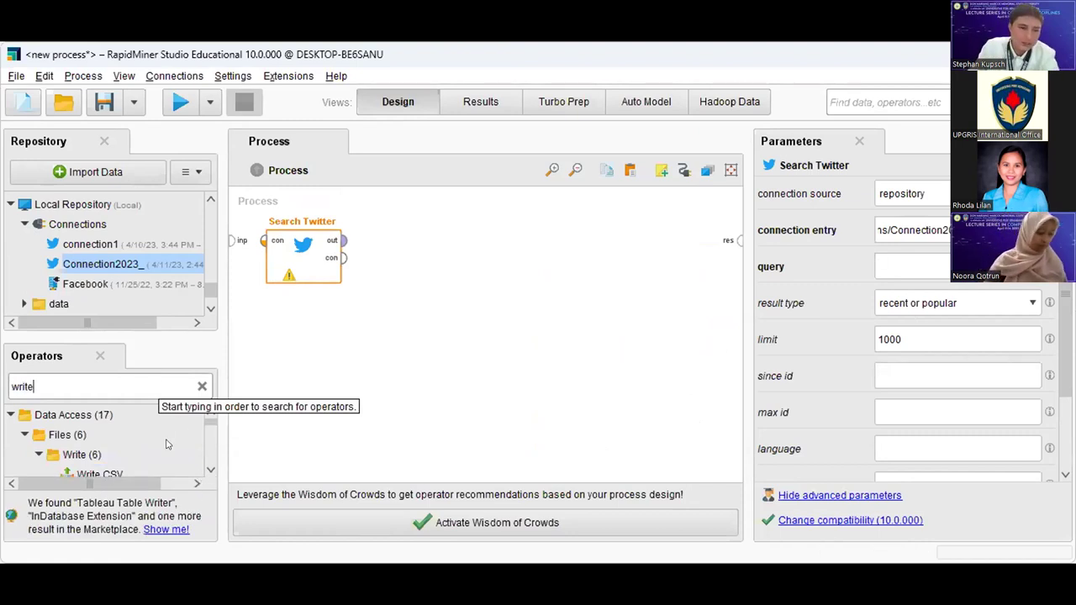
pyautogui.scroll(-1, 169, 442)
pyautogui.moveTo(168, 448); pyautogui.dragTo(172, 446)
pyautogui.scroll(-1, 174, 447)
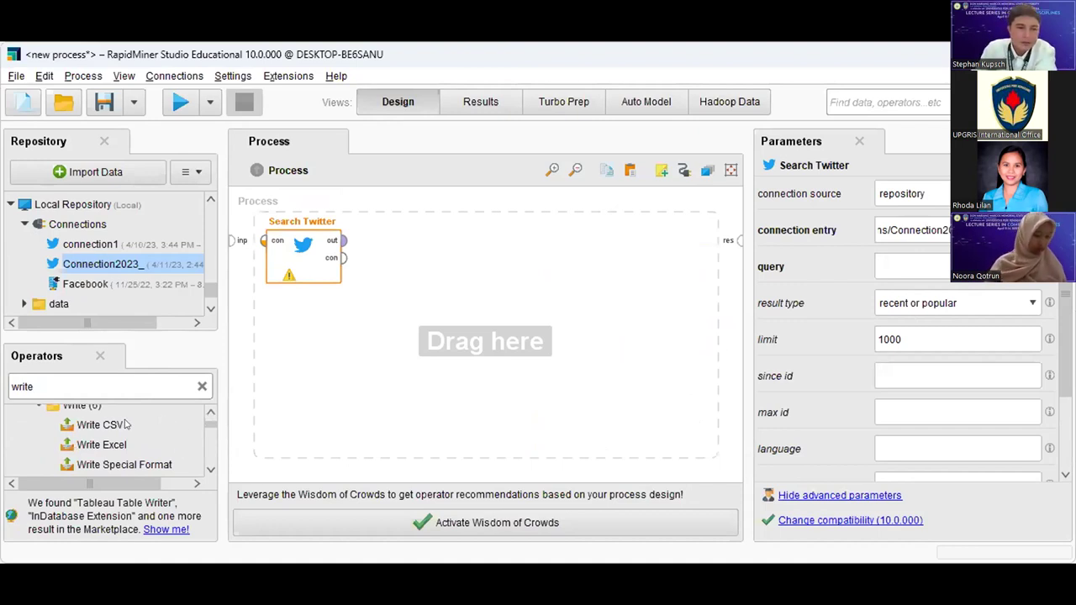
pyautogui.moveTo(114, 429); pyautogui.dragTo(486, 276)
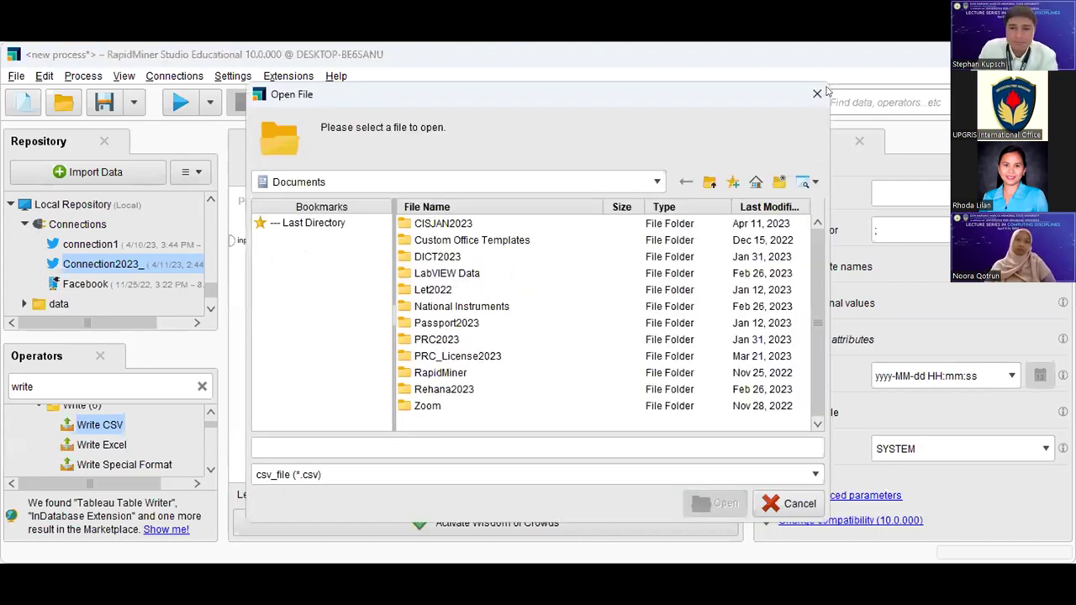
# Create a new TwitterDEmo2023 folder inside CISJAN2023 from Write CSV's file chooser.
pyautogui.press('Escape')
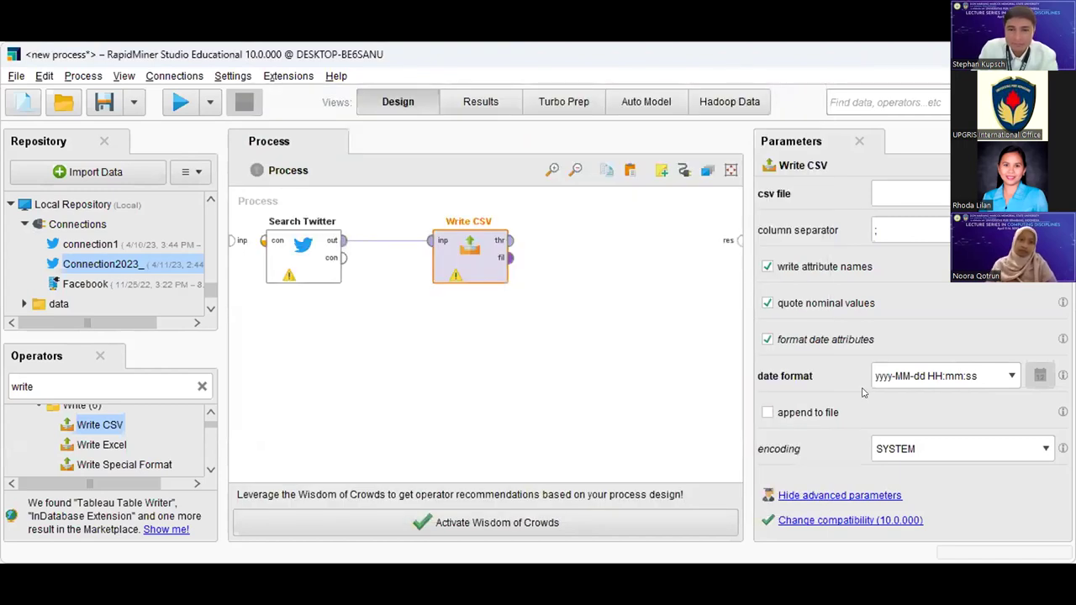
pyautogui.click(898, 194)
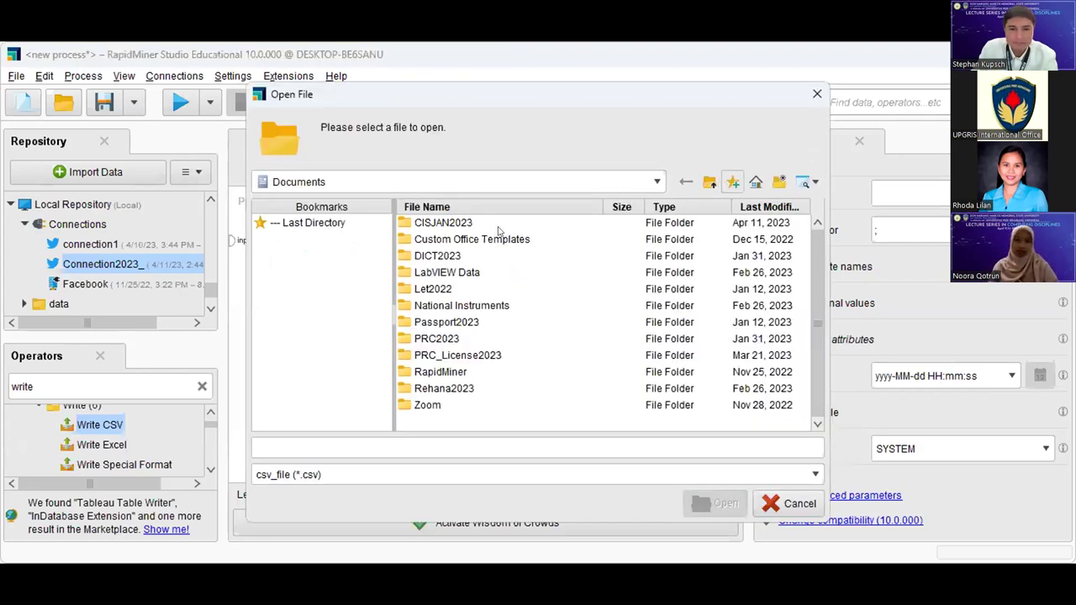
pyautogui.click(437, 224)
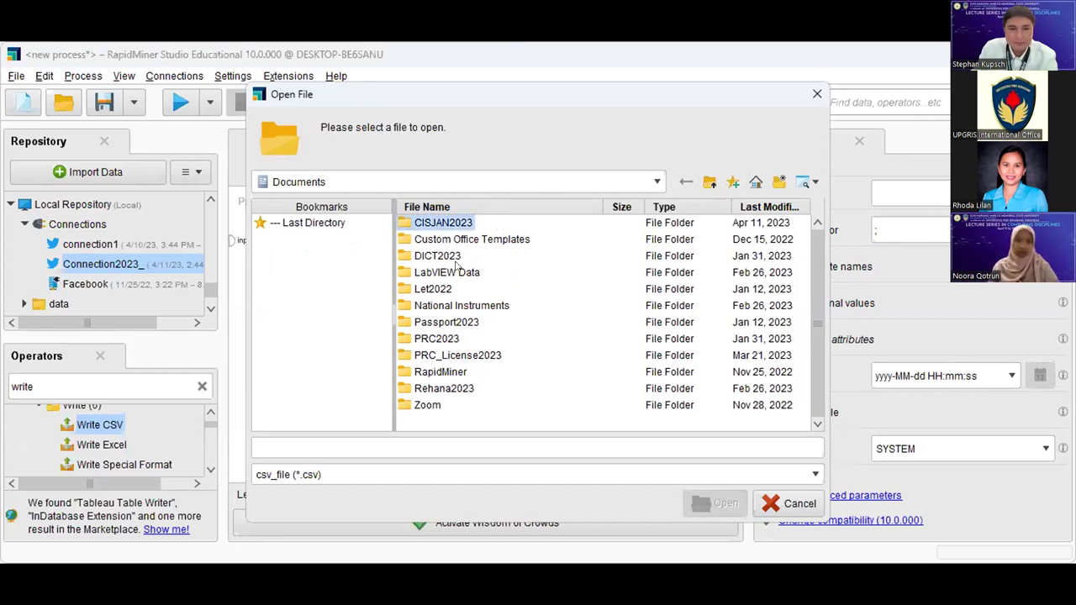
pyautogui.press('Return')
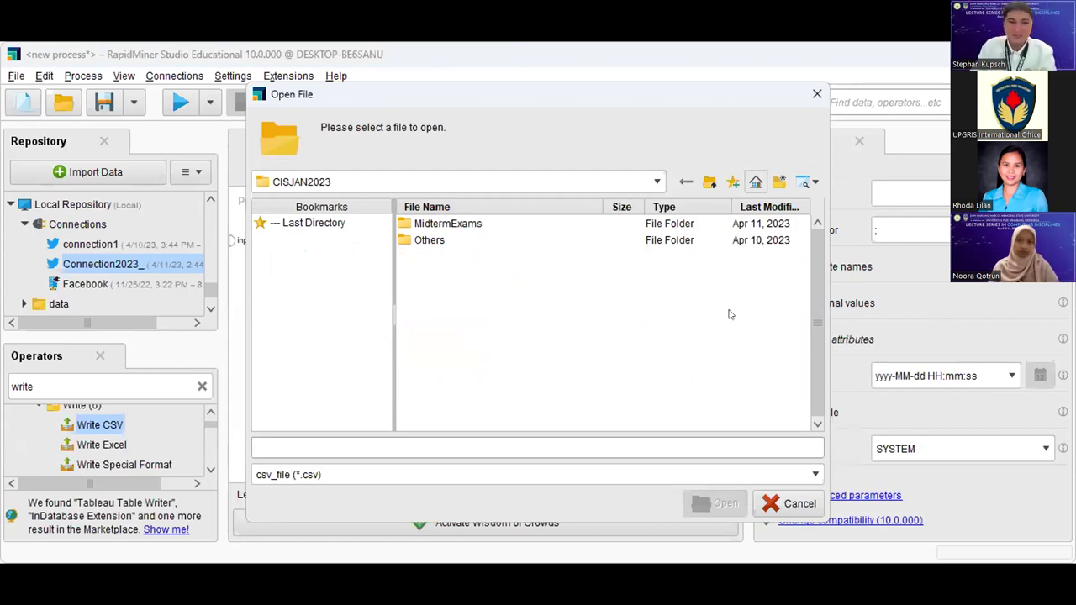
pyautogui.write('Twit')
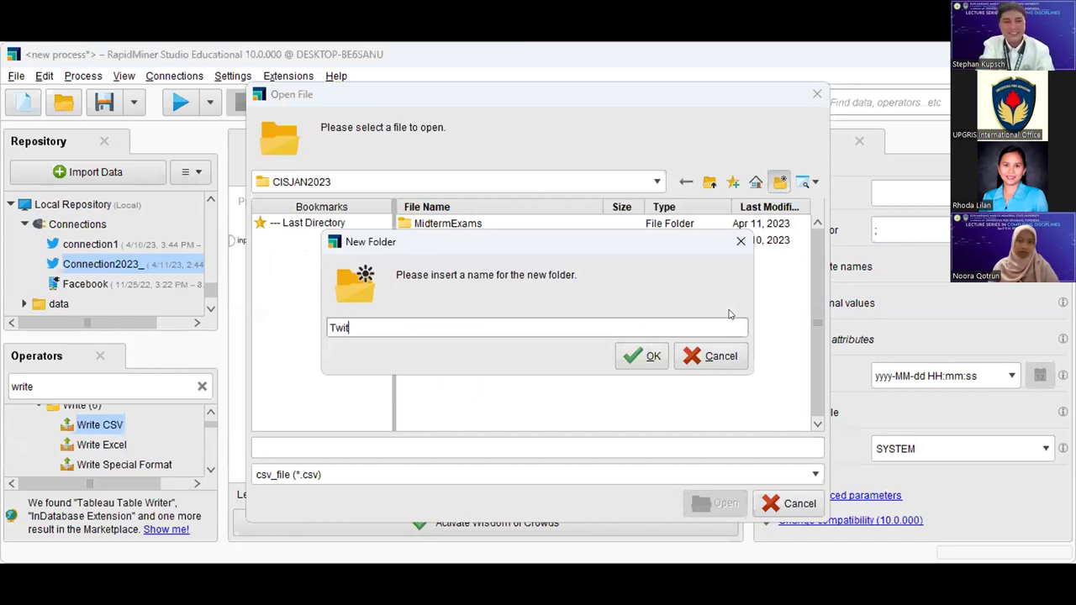
pyautogui.write('terDEmo2023')
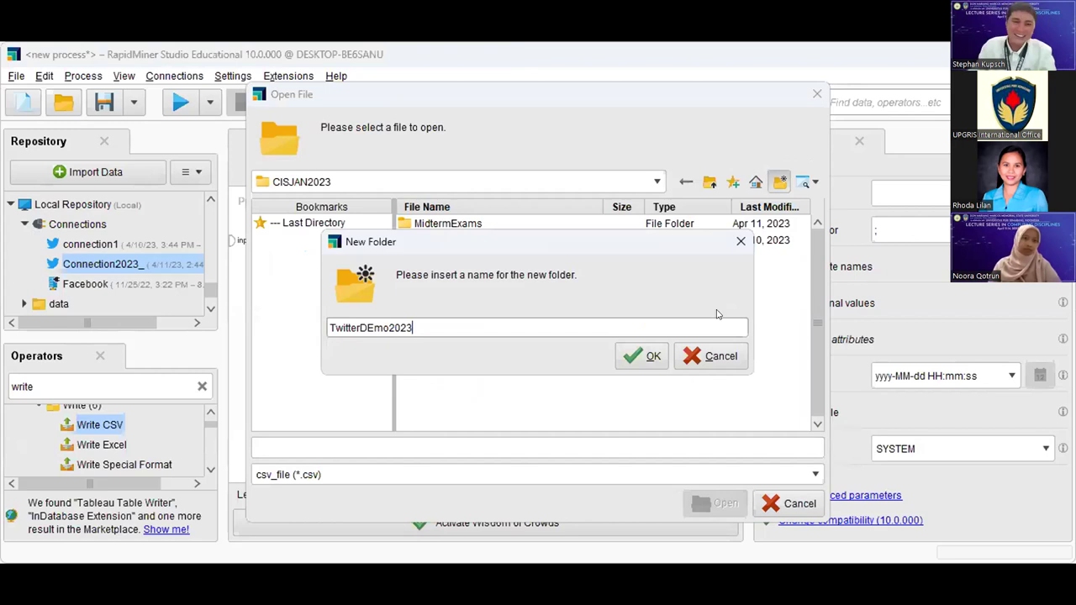
pyautogui.click(631, 355)
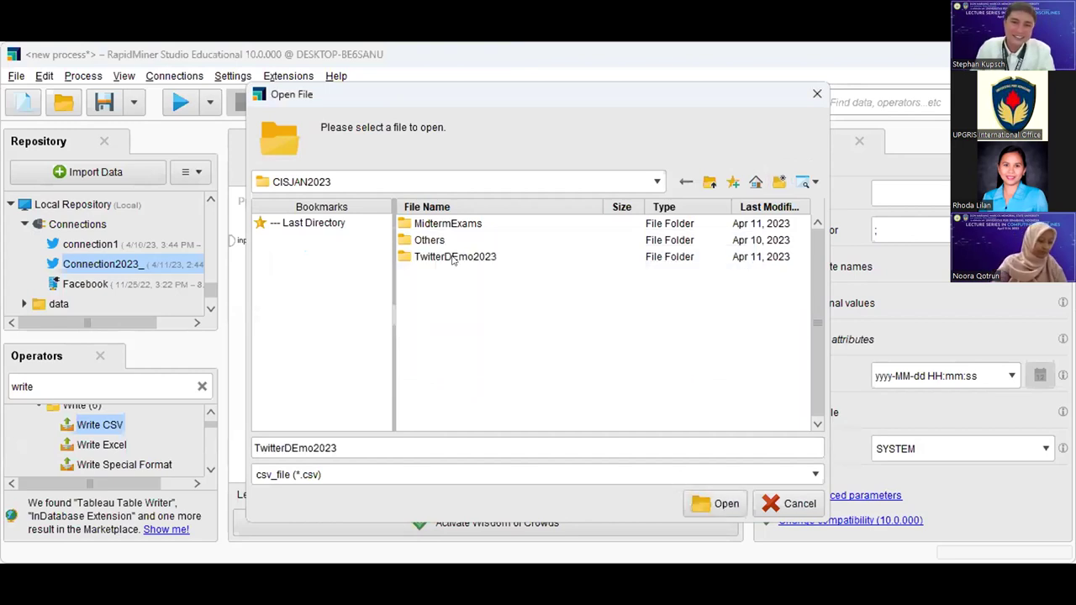
# Set Write CSV's output file to TwitterDEMo2023 inside the new TwitterDEmo2023 folder.
pyautogui.click(718, 503)
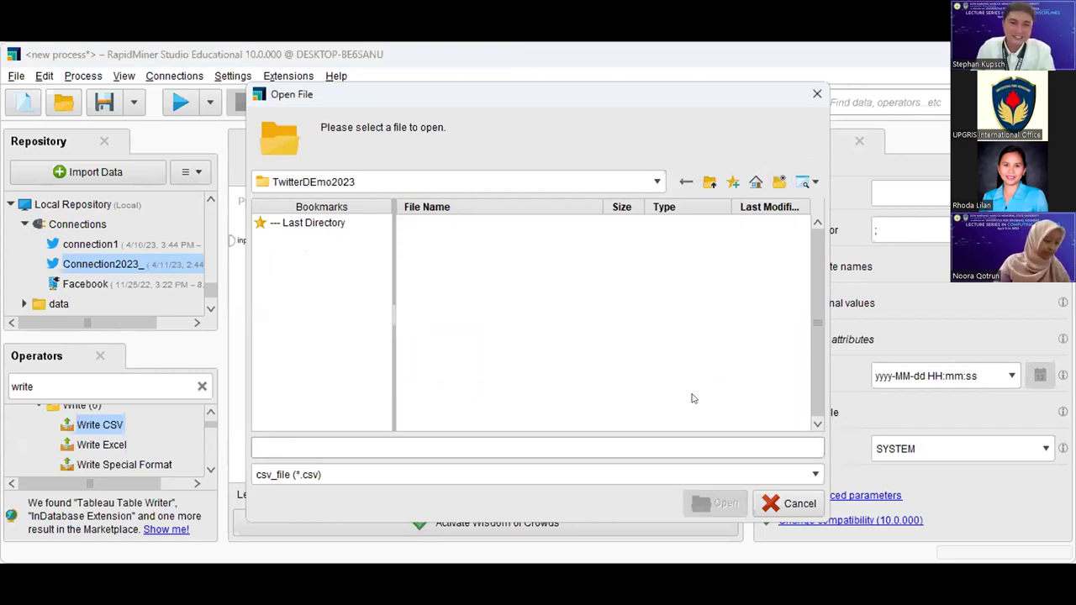
pyautogui.click(722, 437)
pyautogui.write('TwitterDEM')
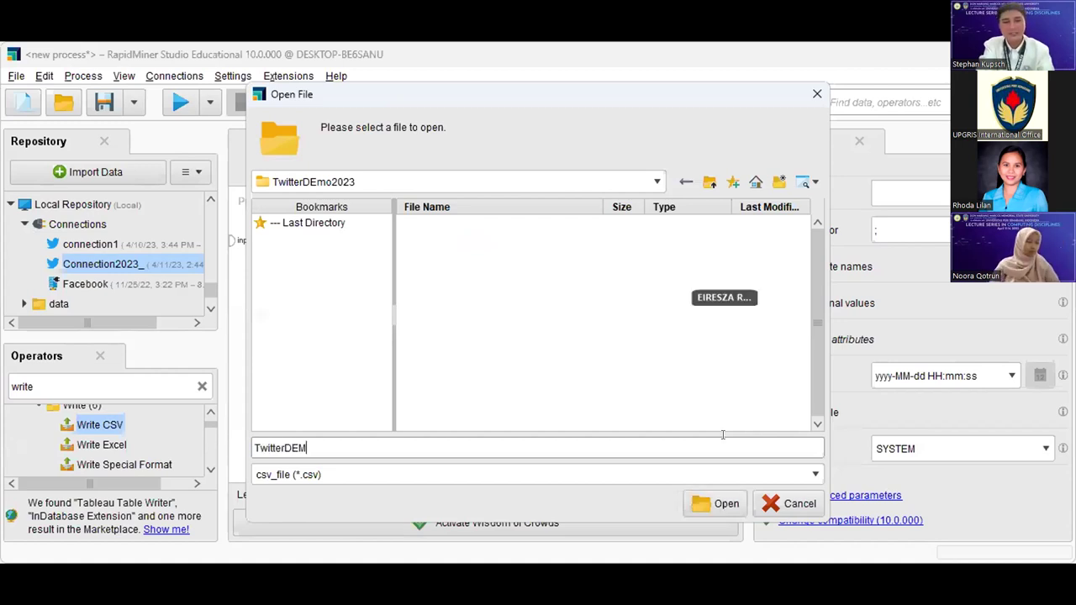
pyautogui.write('o2023')
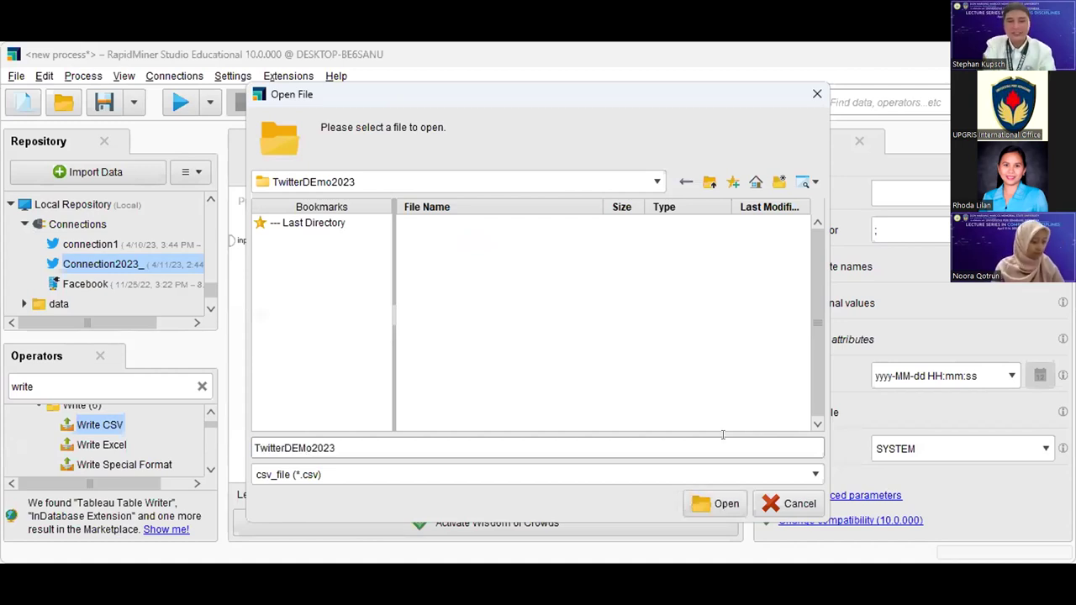
pyautogui.press('Return')
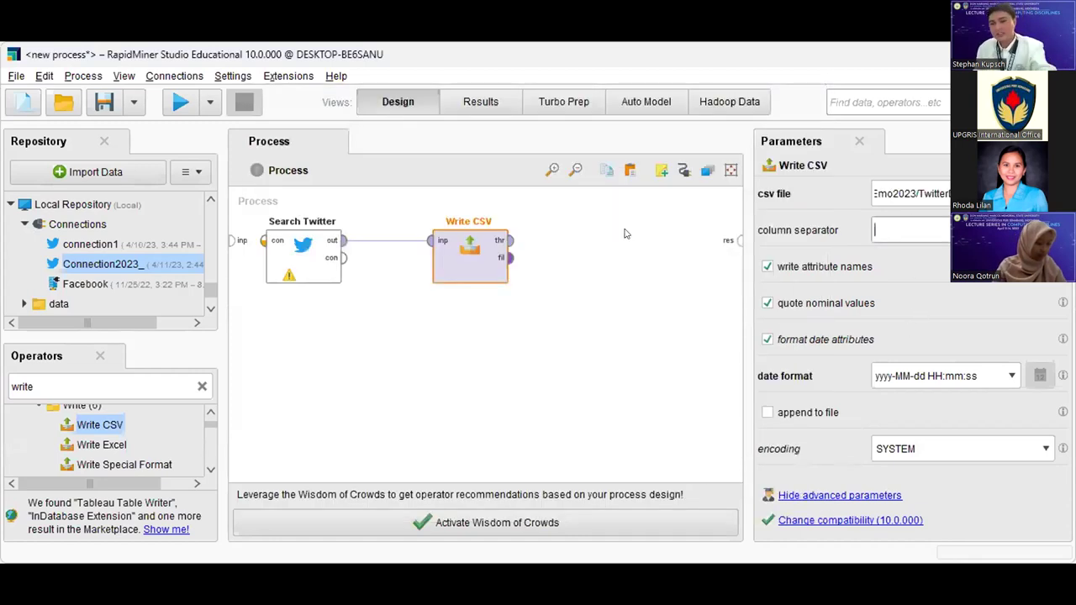
# Connect Write CSV's output to the process result port.
pyautogui.write(',')
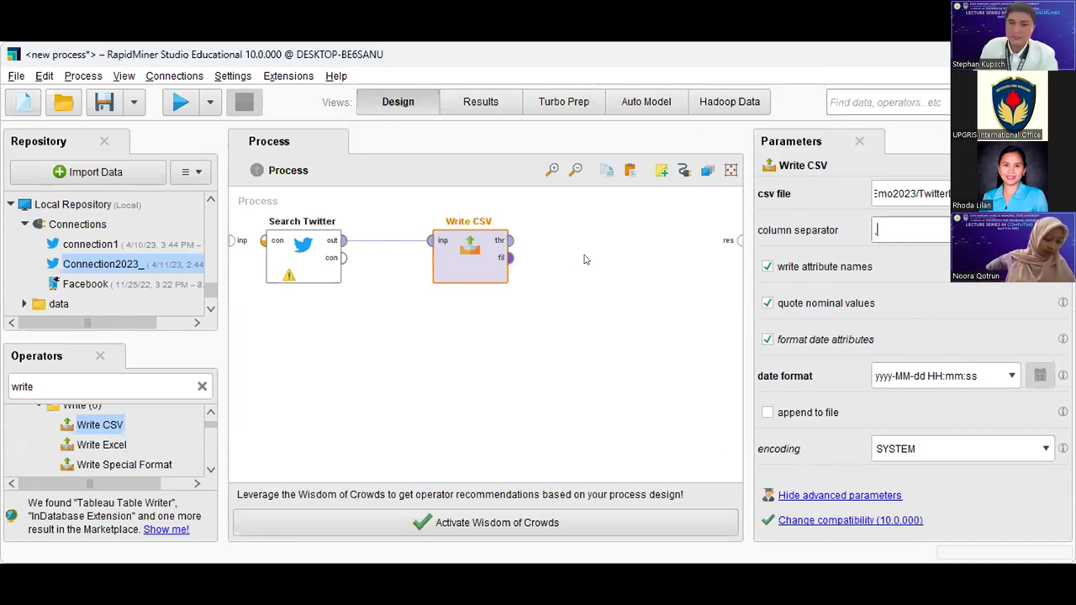
pyautogui.click(510, 242)
pyautogui.click(734, 244)
# Set the Search Twitter query to #putin and run the process.
pyautogui.click(283, 263)
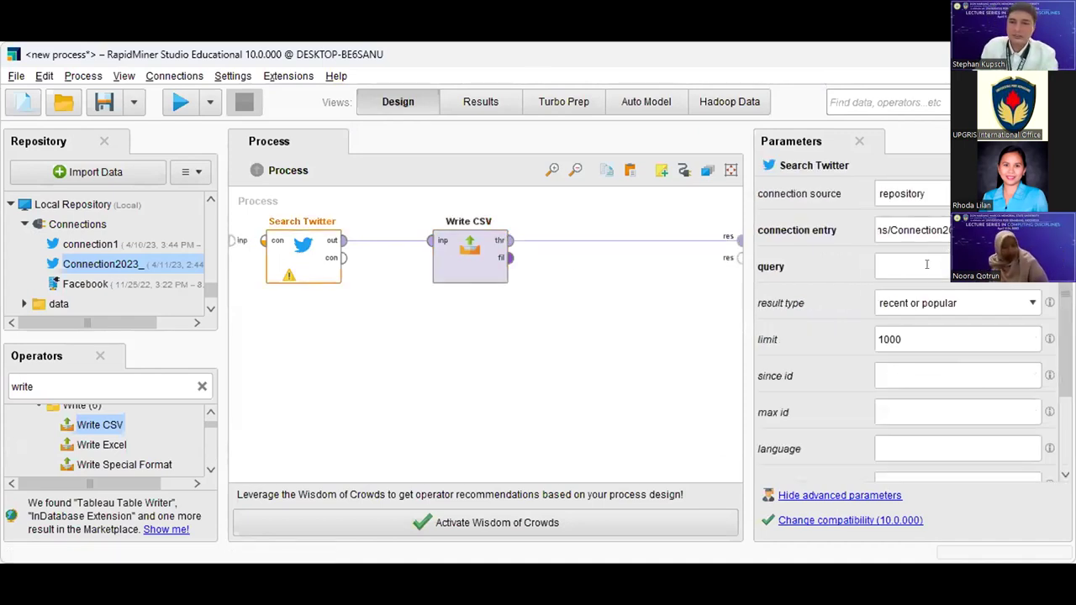
pyautogui.click(932, 261)
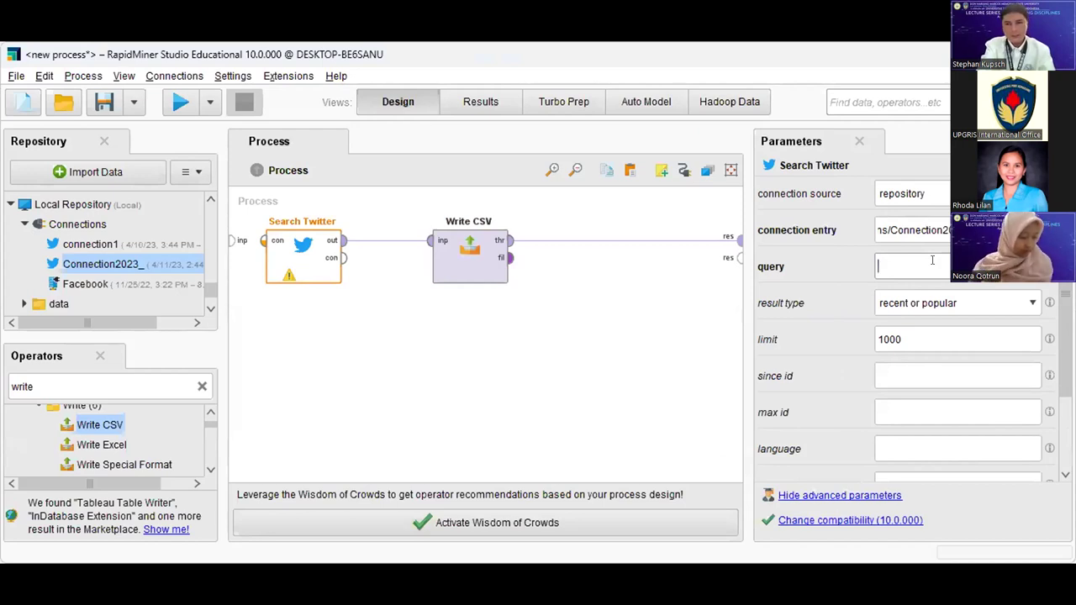
pyautogui.write('Pu')
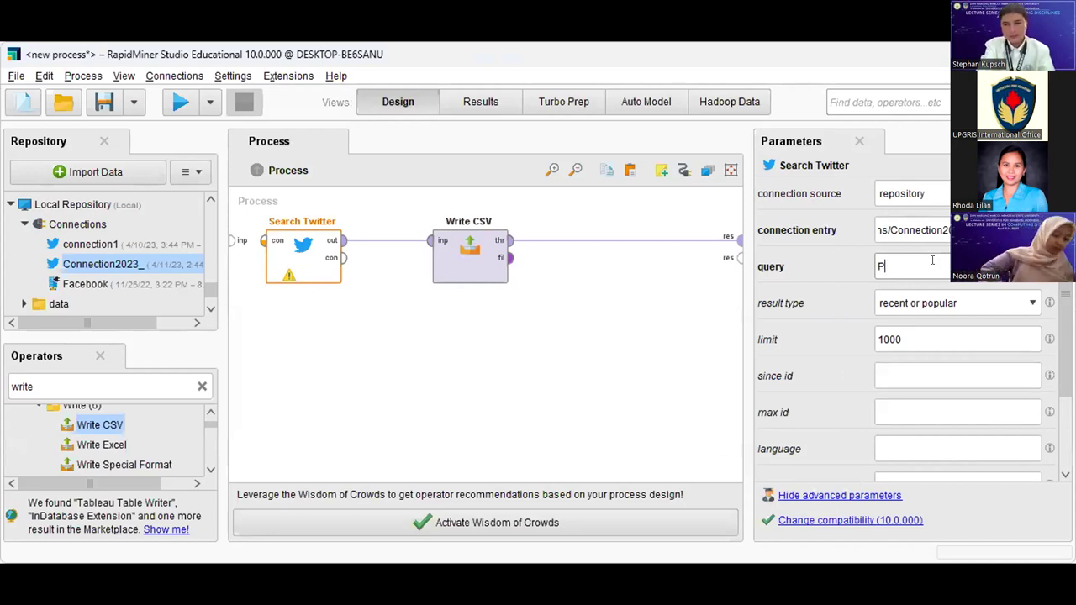
pyautogui.press('BackSpace')
pyautogui.press('BackSpace')
pyautogui.write('#p')
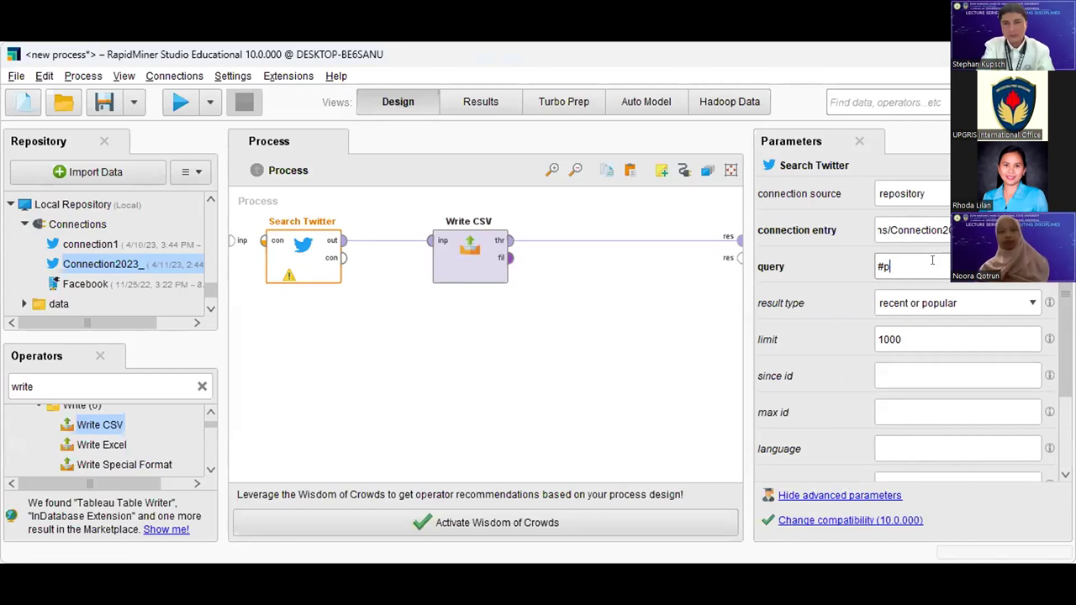
pyautogui.write('utin')
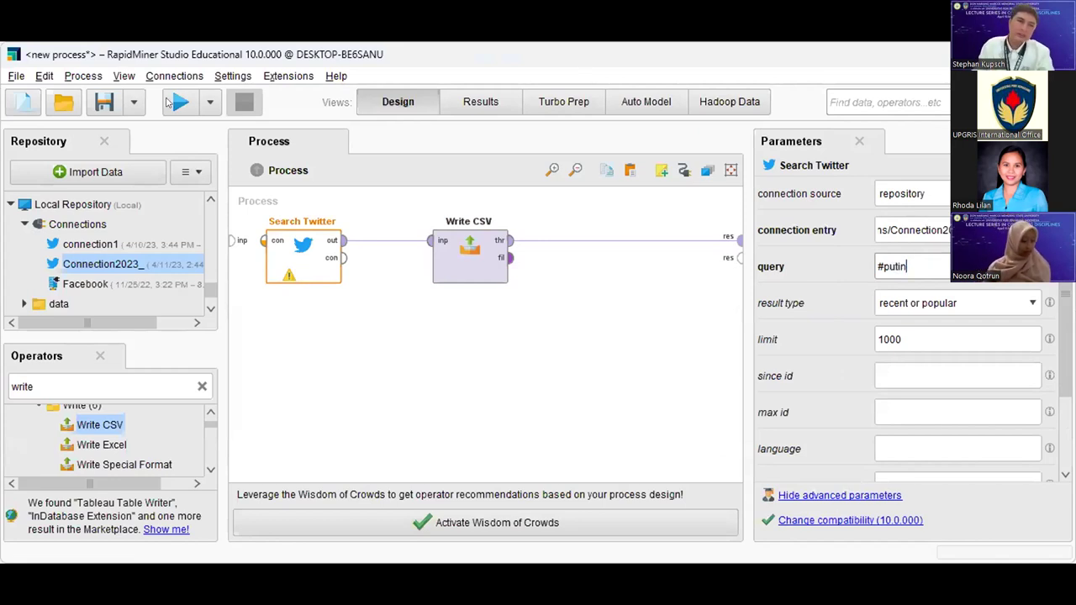
pyautogui.click(186, 103)
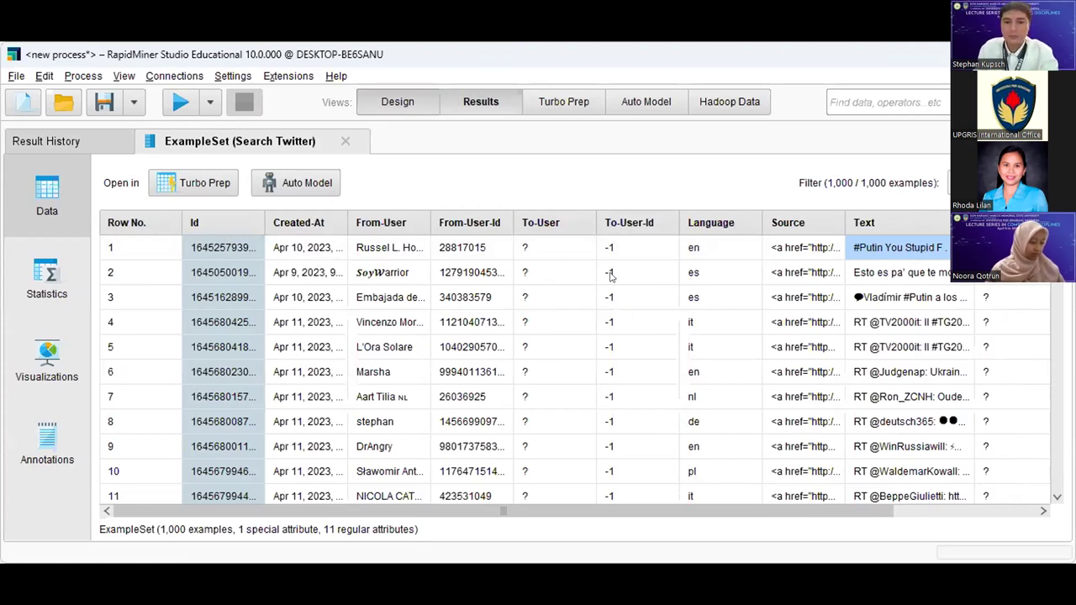
# Return to Design view after the #putin run finishes, then switch to File Explorer.
pyautogui.press('F8')
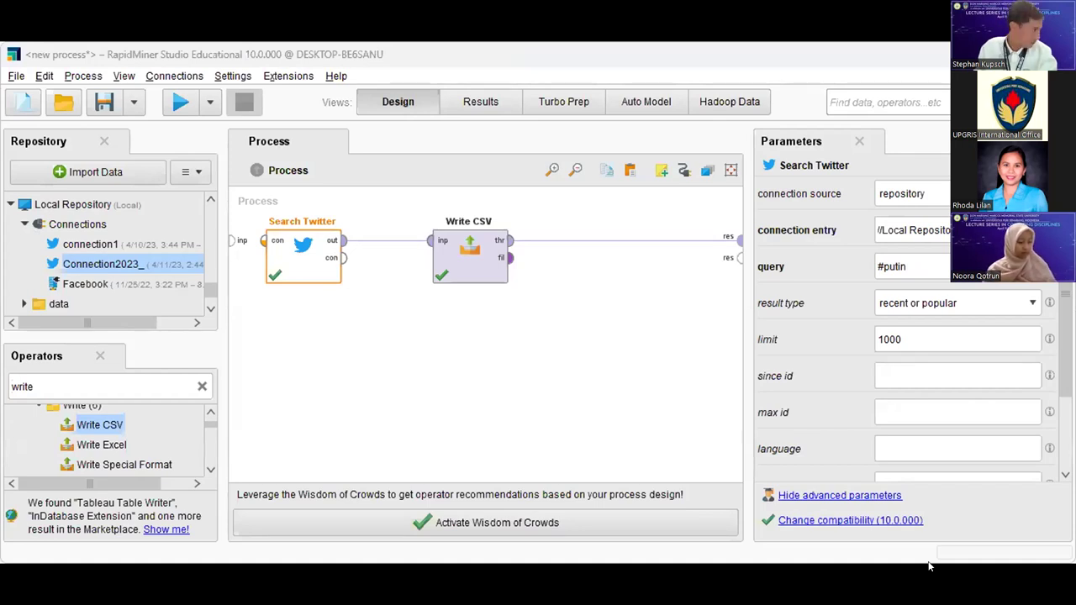
pyautogui.hotkey('alt', 'Tab')
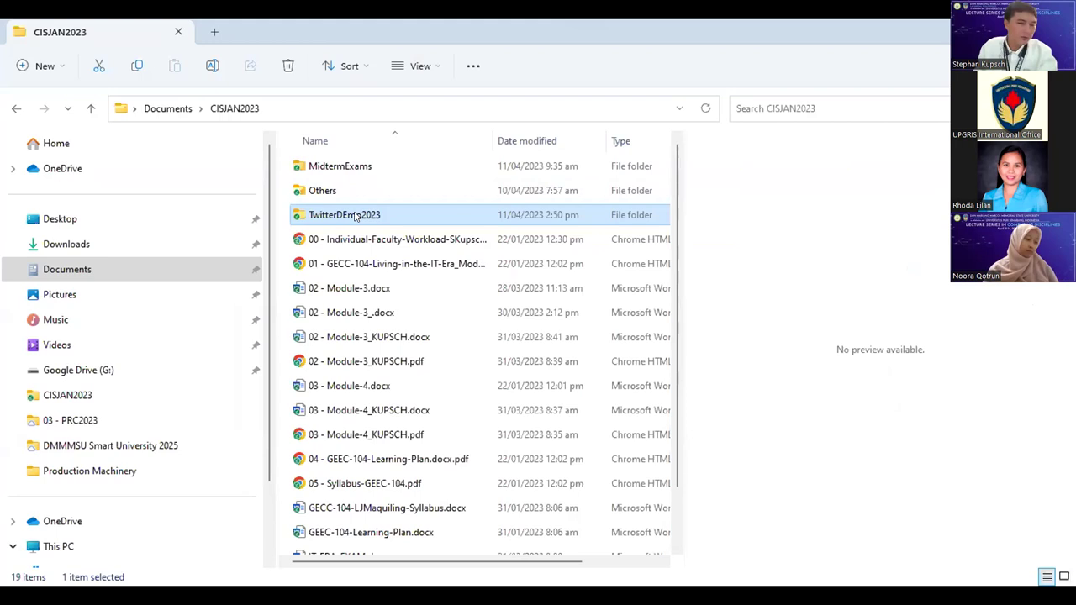
# Open the TwitterDEmo2023 folder and TwitterDEMo2023.csv, then switch back to RapidMiner.
pyautogui.doubleClick(356, 217)
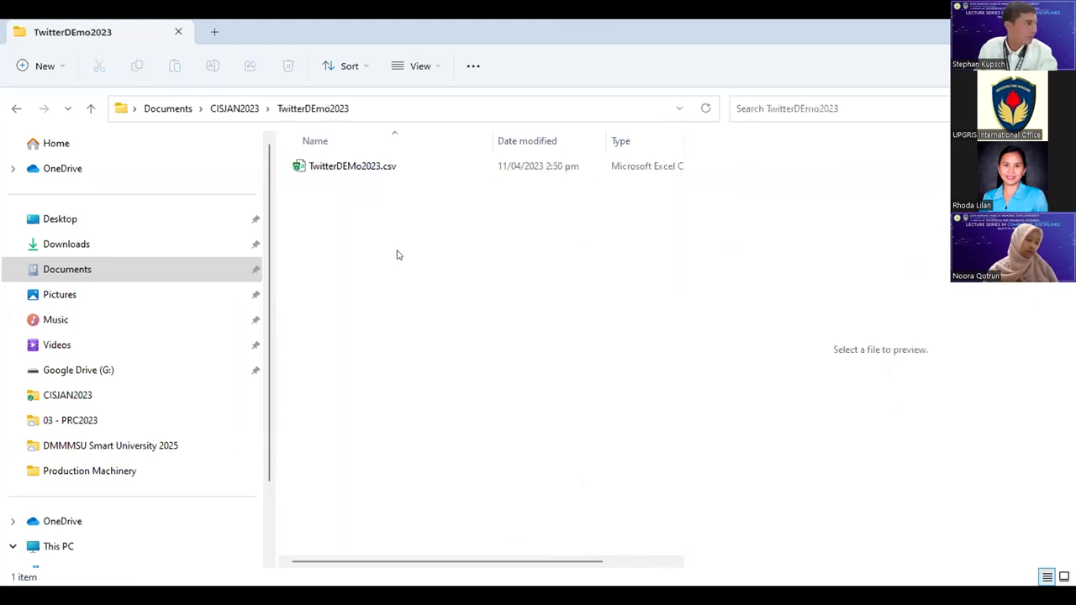
pyautogui.doubleClick(354, 168)
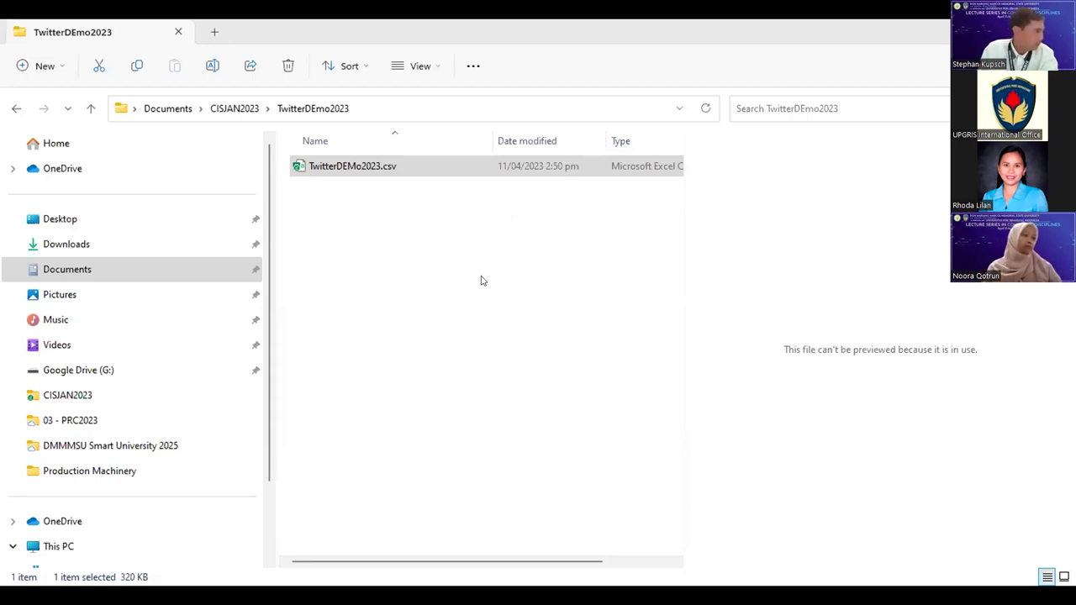
pyautogui.hotkey('alt', 'Tab')
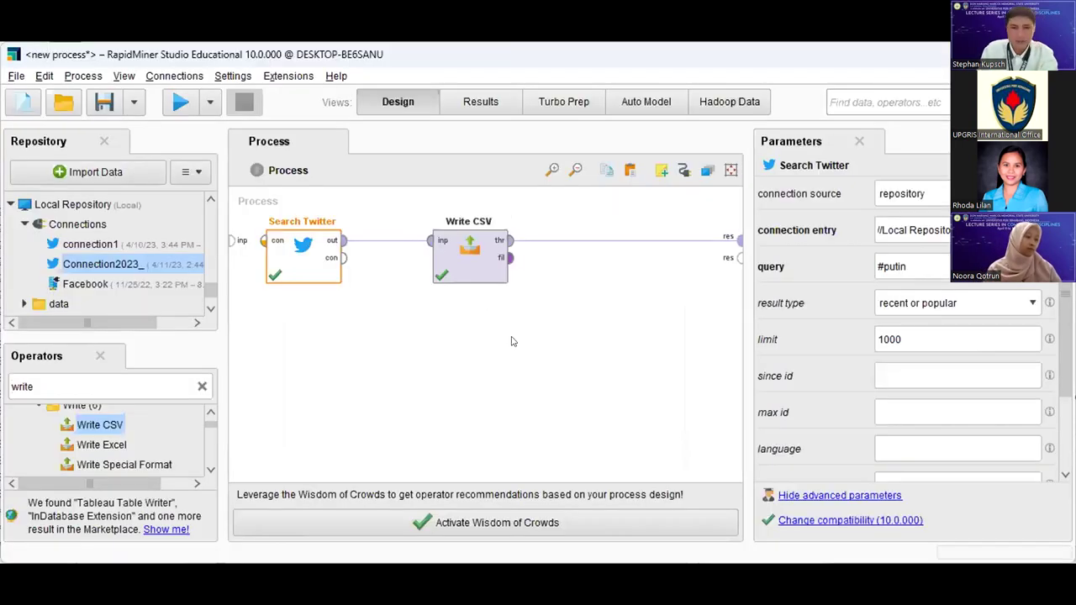
# Start a new Twitter-type connection stored in the Local Repository.
pyautogui.click(517, 340)
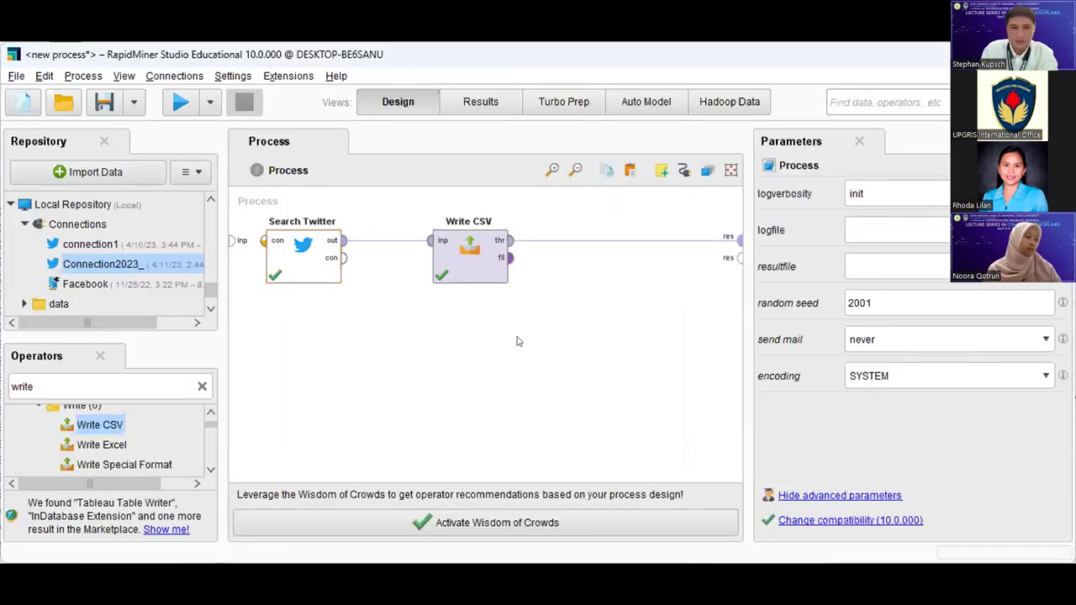
pyautogui.click(178, 76)
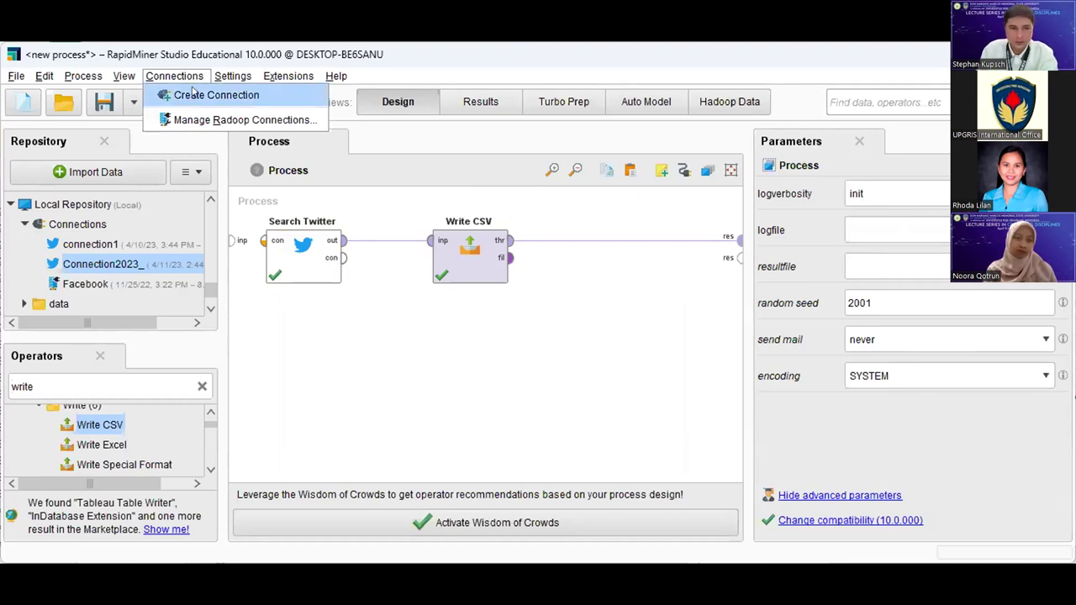
pyautogui.click(591, 248)
pyautogui.click(597, 242)
pyautogui.click(554, 365)
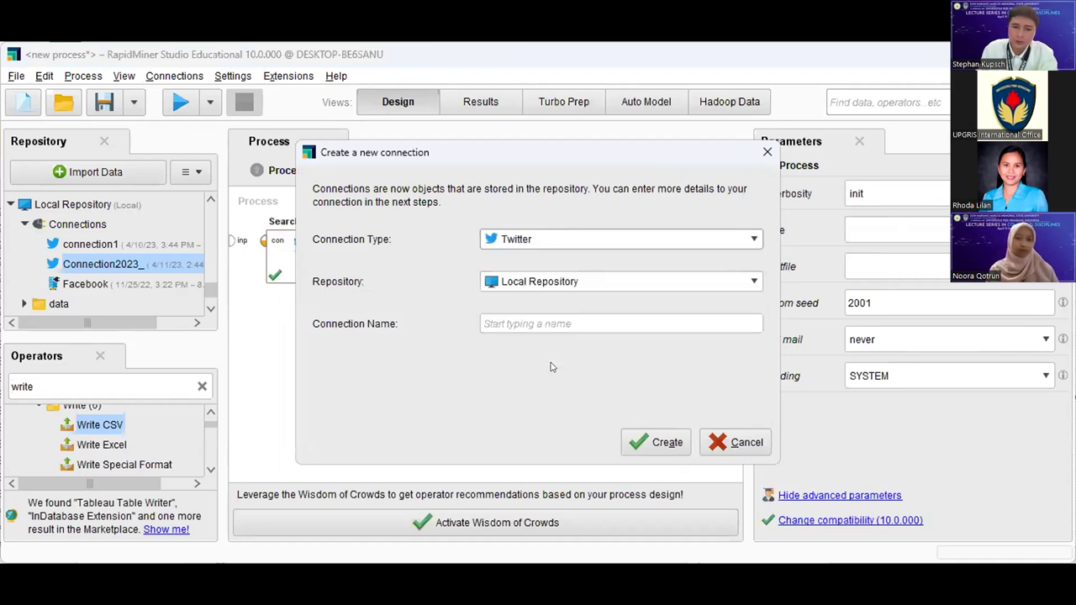
pyautogui.click(588, 285)
pyautogui.click(580, 316)
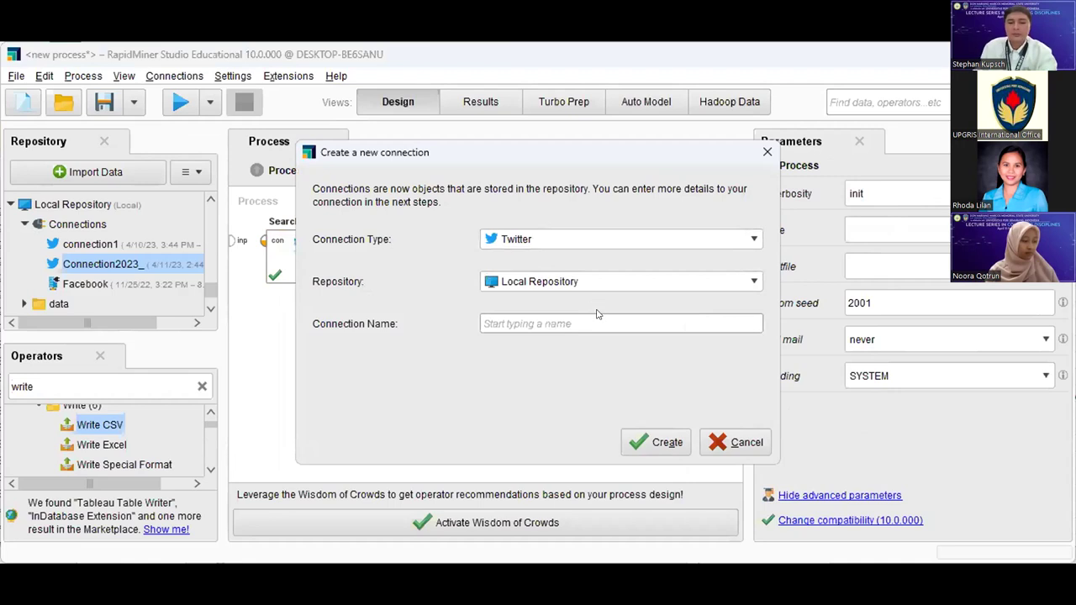
# Name the connection 'name', create it, and cancel the OAuth access-token request.
pyautogui.write('name')
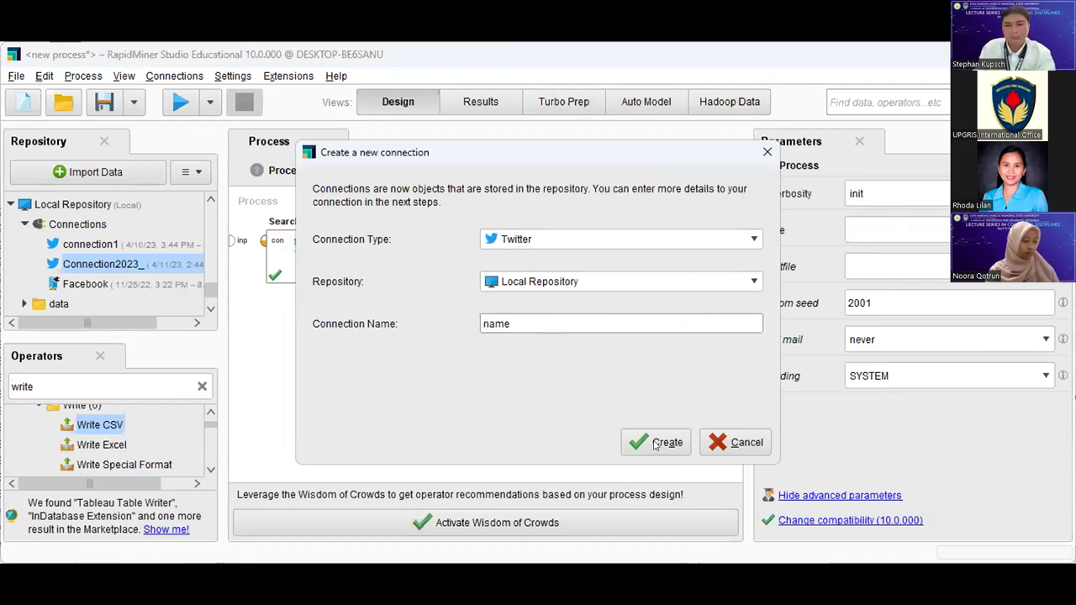
pyautogui.click(657, 443)
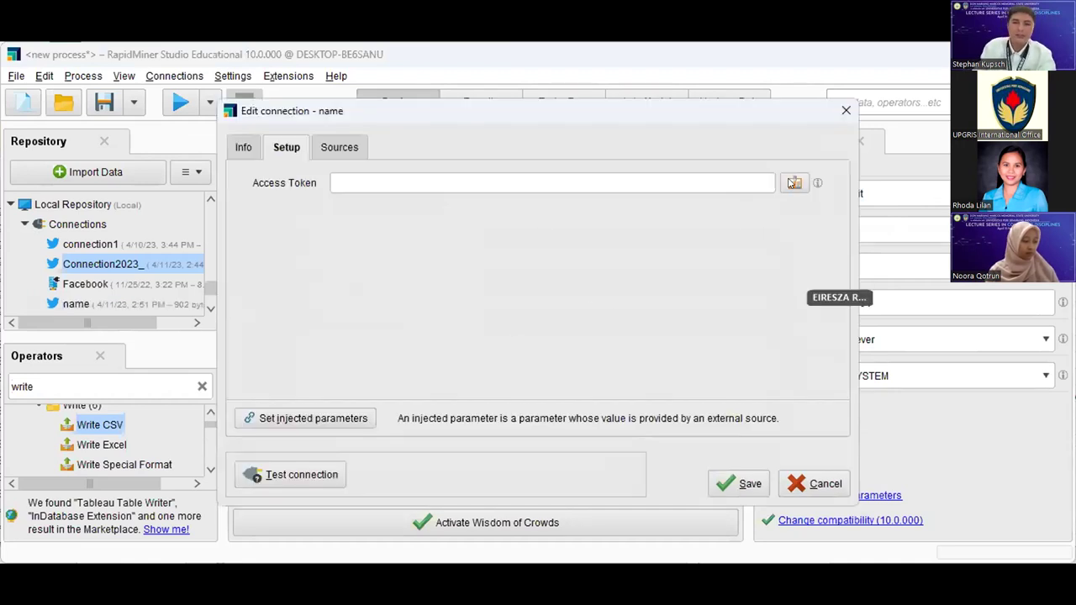
pyautogui.click(792, 183)
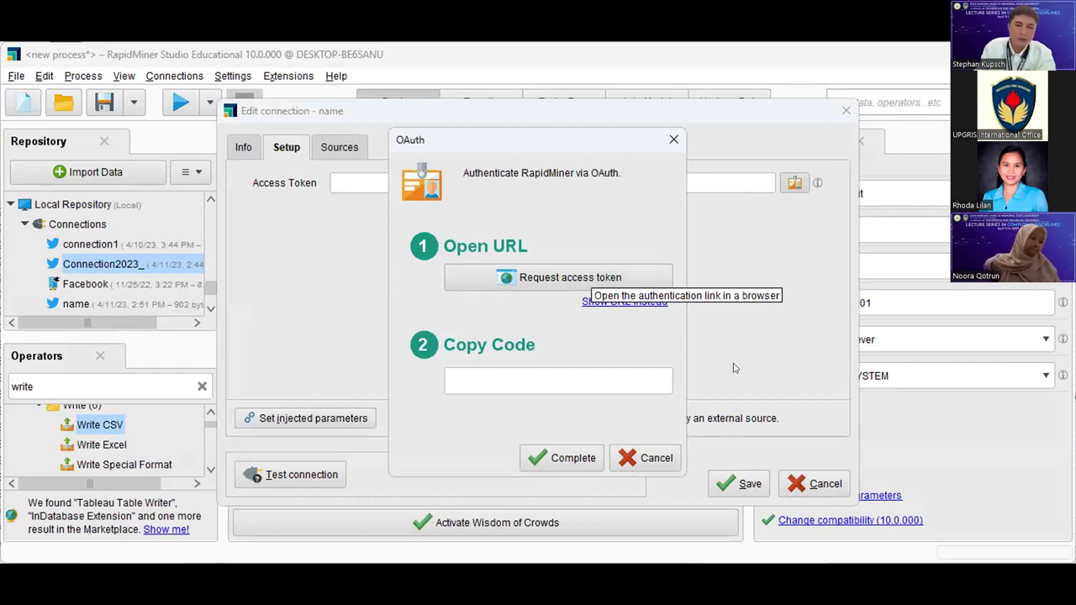
pyautogui.click(671, 139)
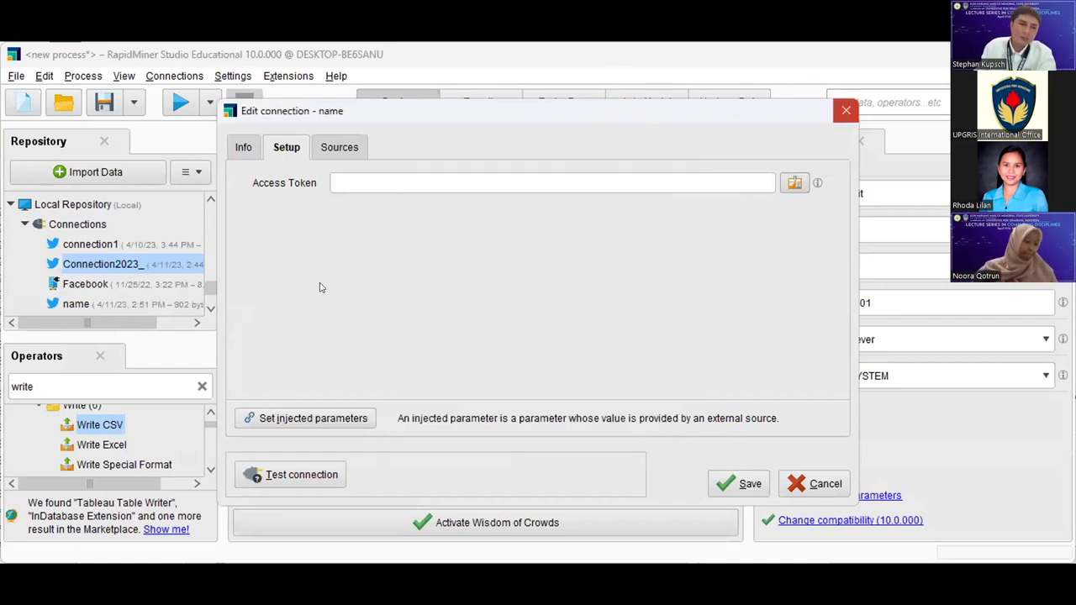
# Close the new connection's settings and keep repository as Search Twitter's connection source.
pyautogui.press('Return')
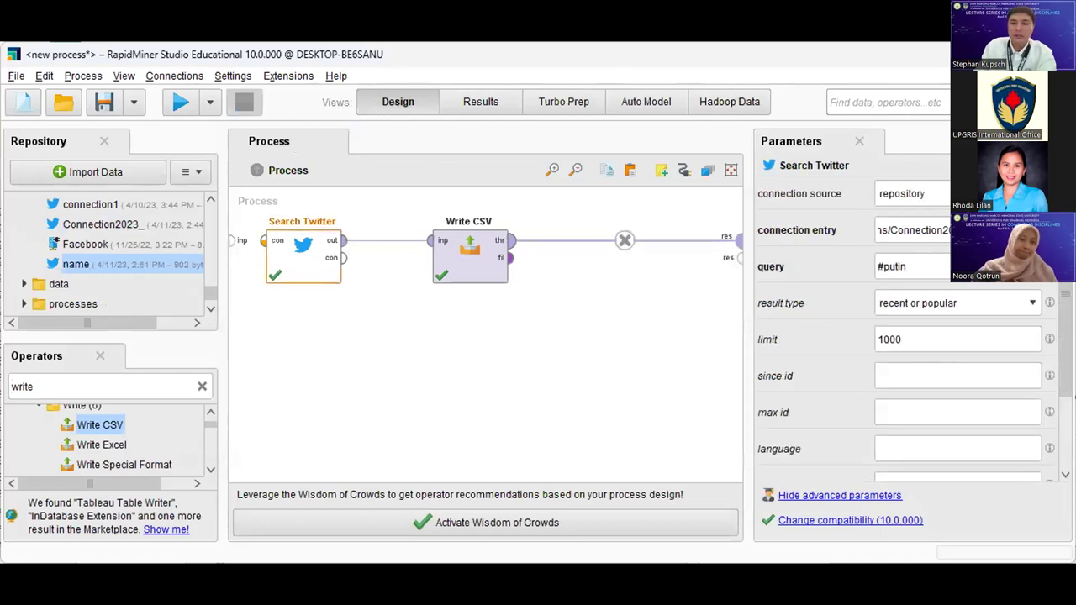
pyautogui.click(948, 198)
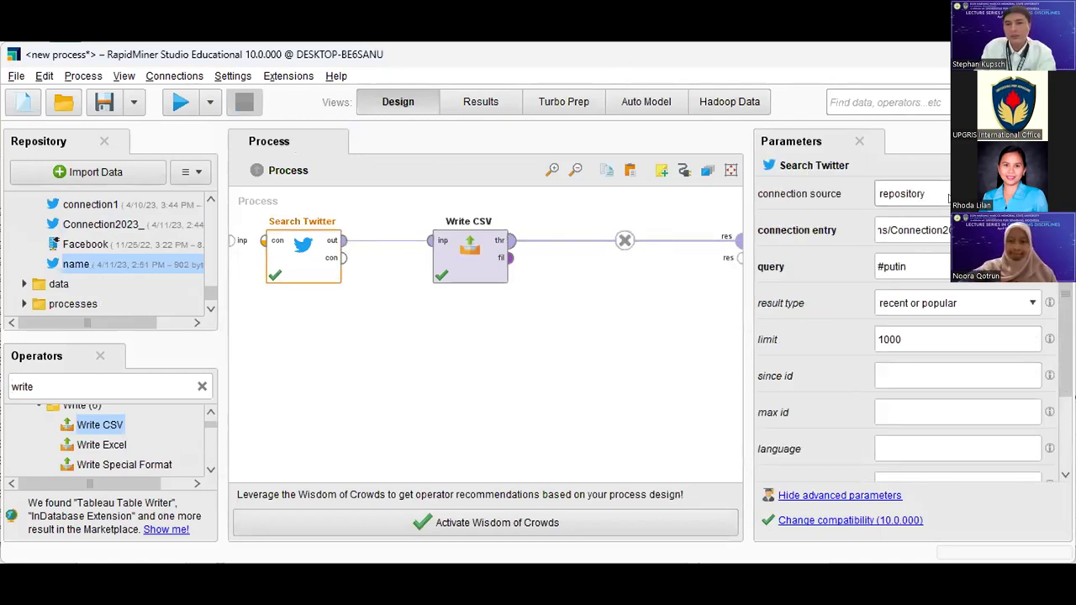
pyautogui.click(277, 252)
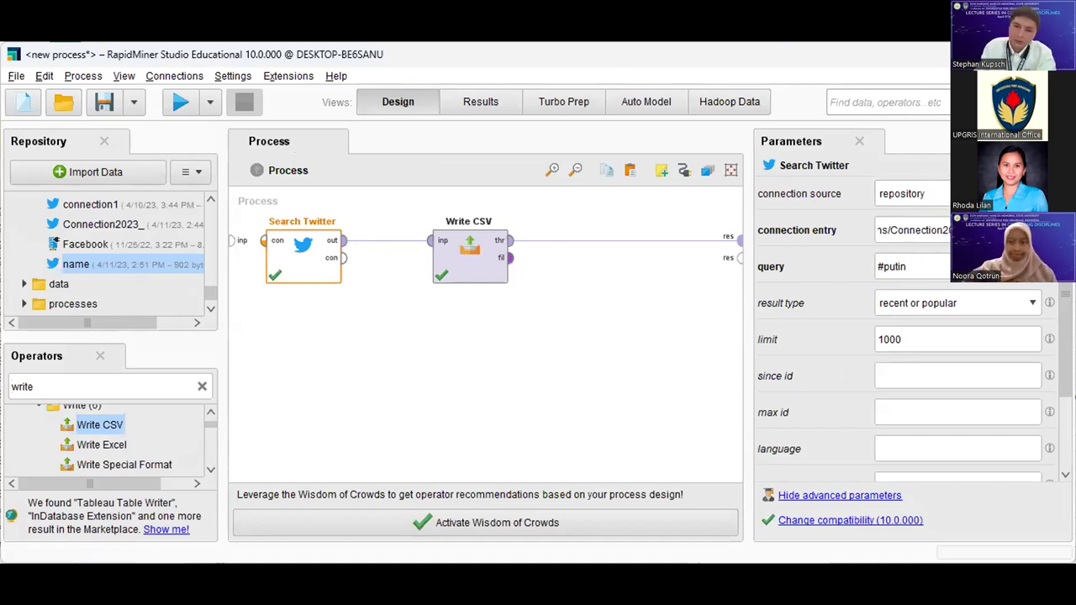
pyautogui.click(949, 198)
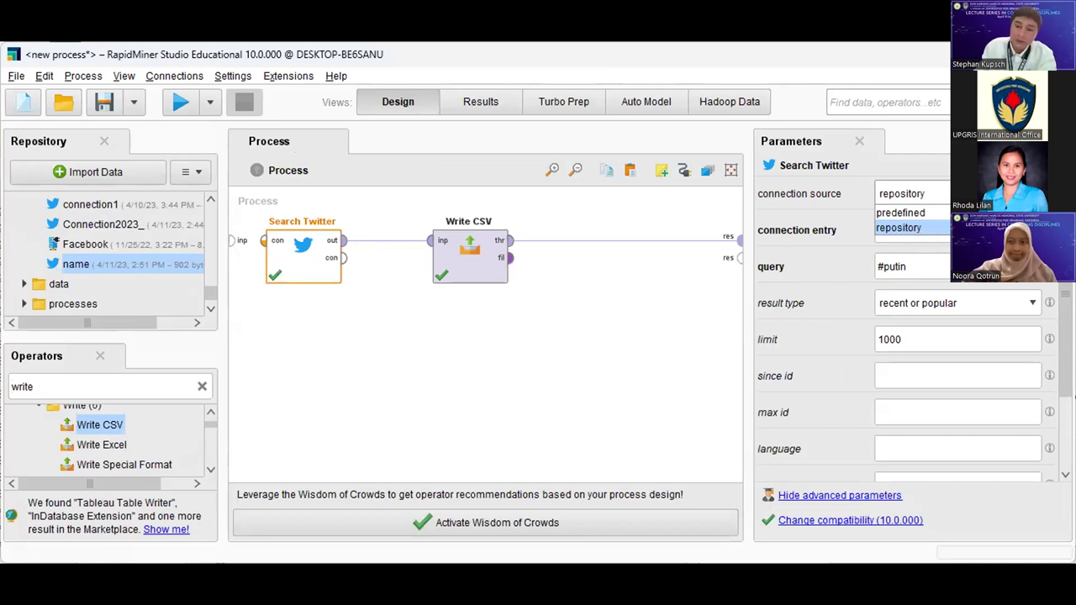
pyautogui.click(948, 227)
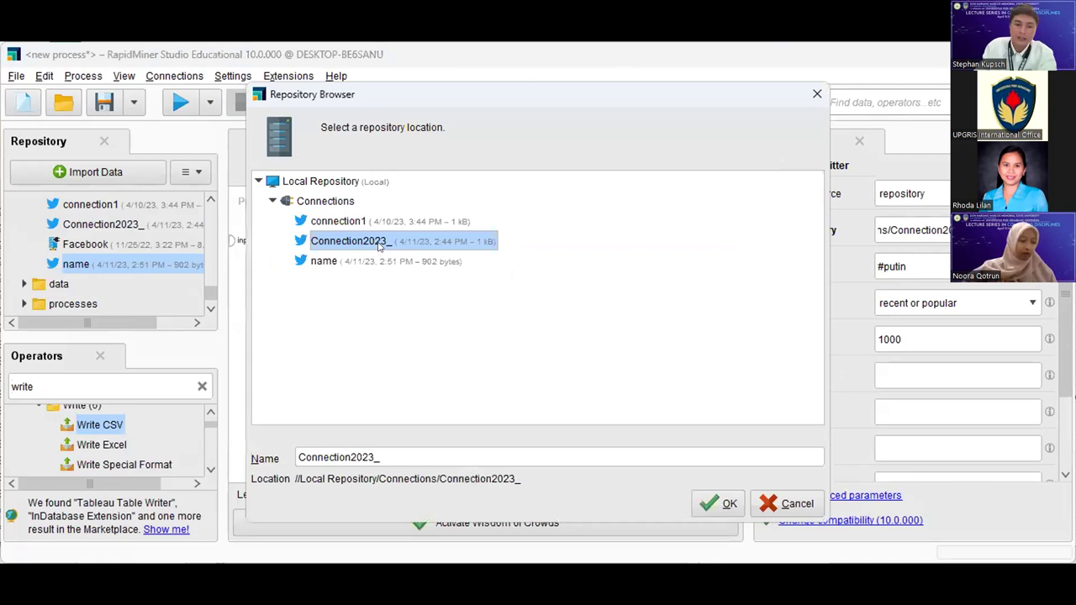
pyautogui.click(815, 93)
# Check the #putin query in Search Twitter, then deselect the operator.
pyautogui.click(937, 266)
pyautogui.doubleClick(898, 265)
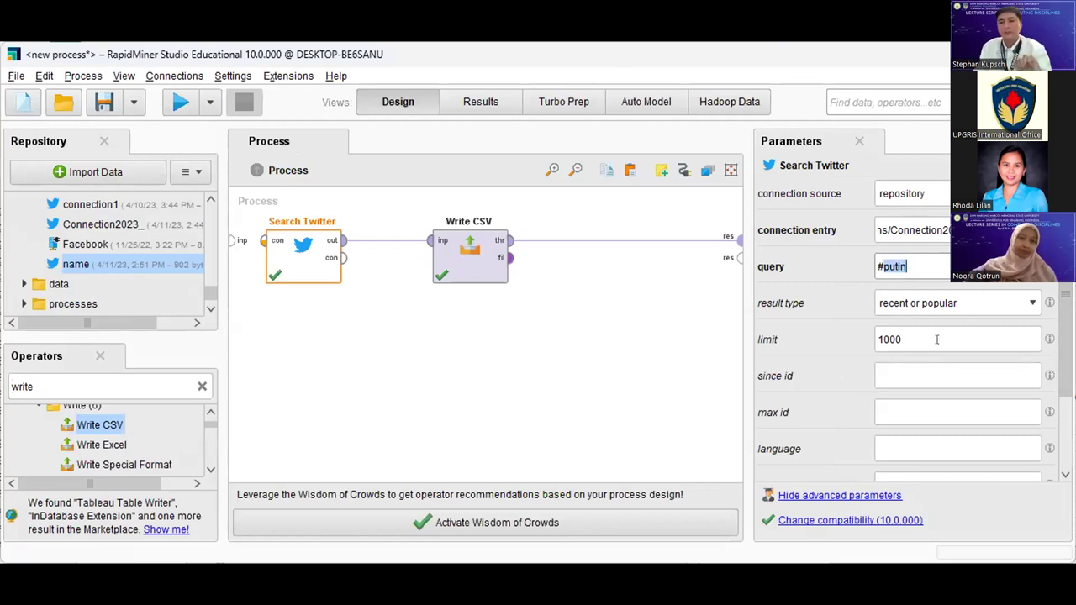
pyautogui.click(644, 339)
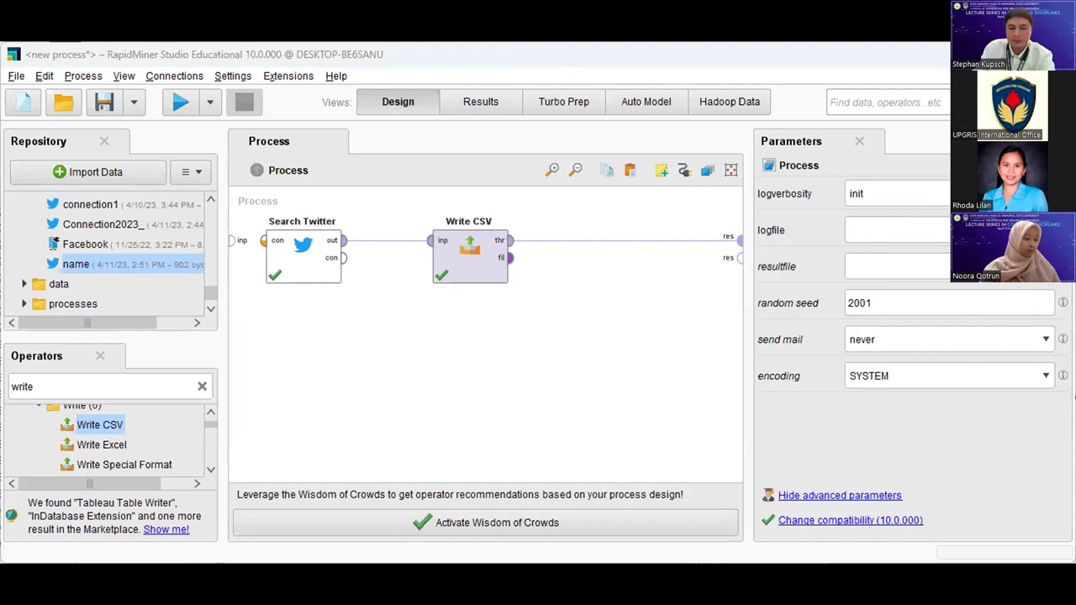
# Return to the PowerPoint slideshow and advance three slides to 'Multiple Keywords Data Cleansing, e.g.'.
pyautogui.hotkey('alt', 'Tab')
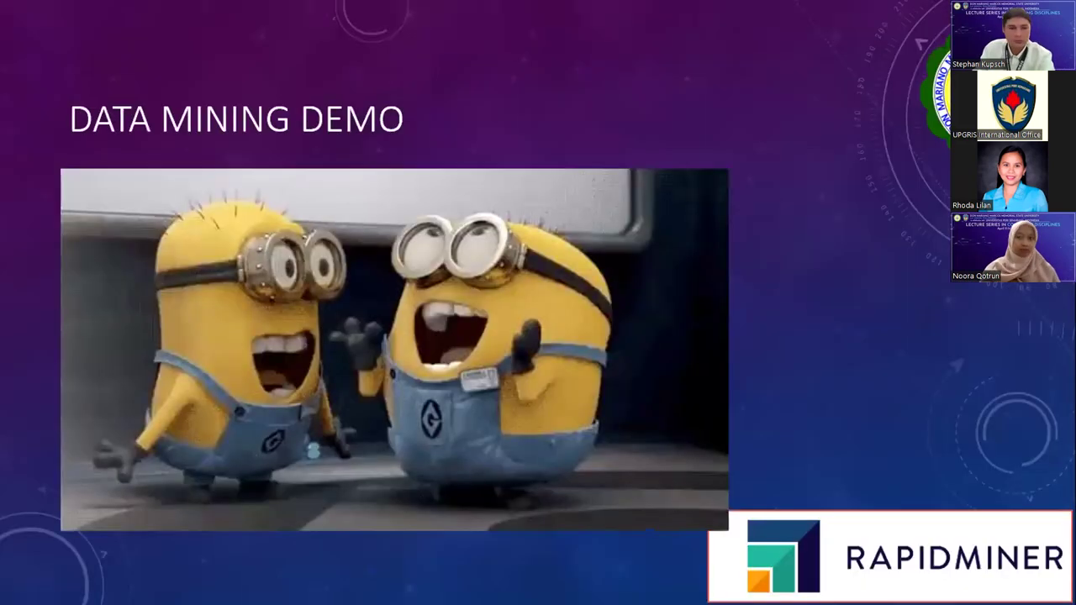
pyautogui.press('Right')
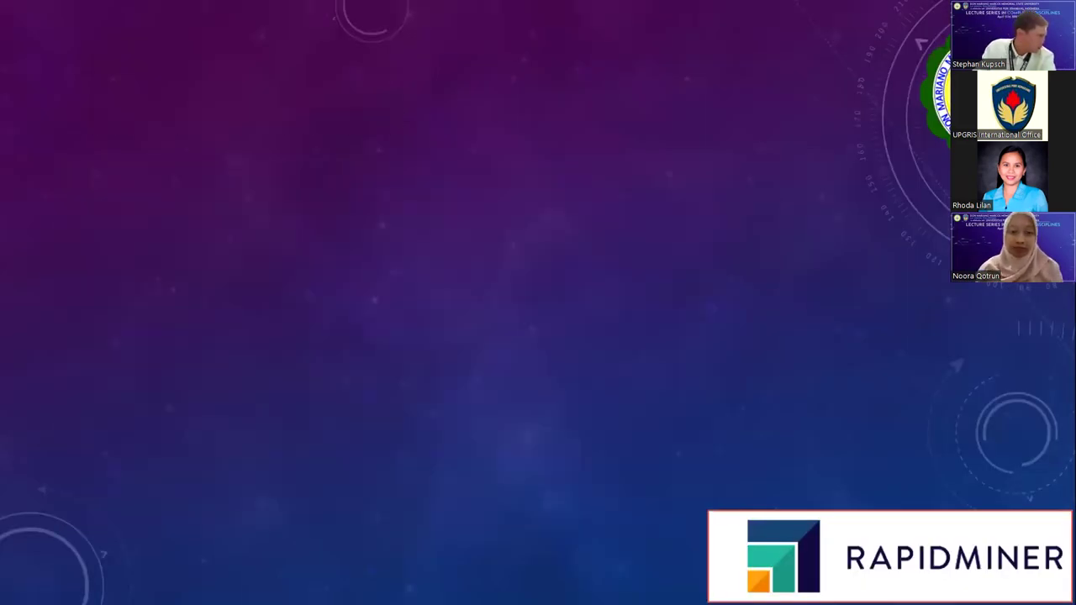
pyautogui.press('Right')
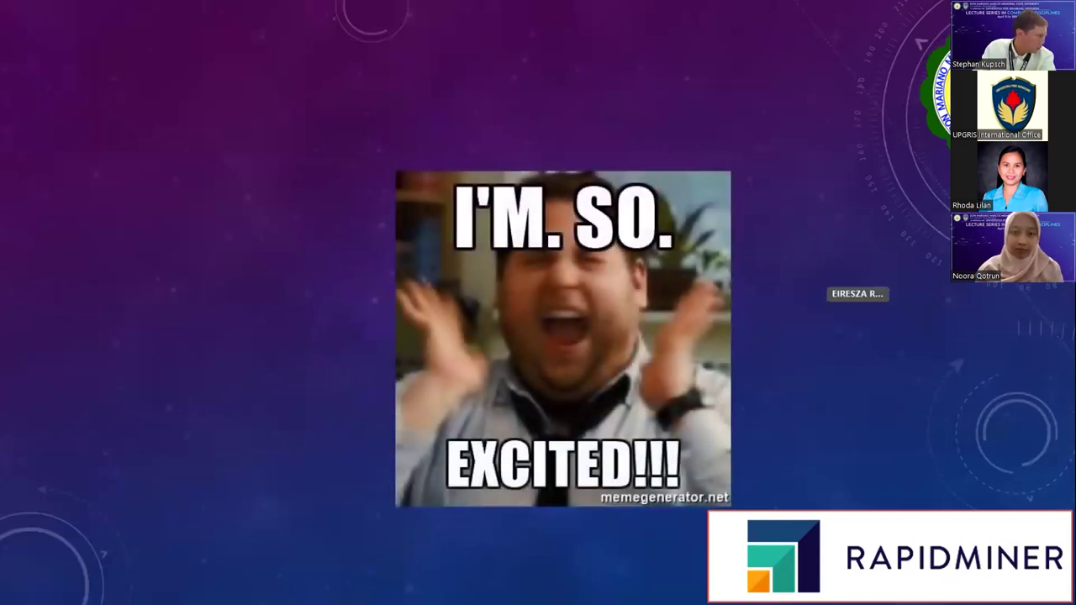
pyautogui.press('Right')
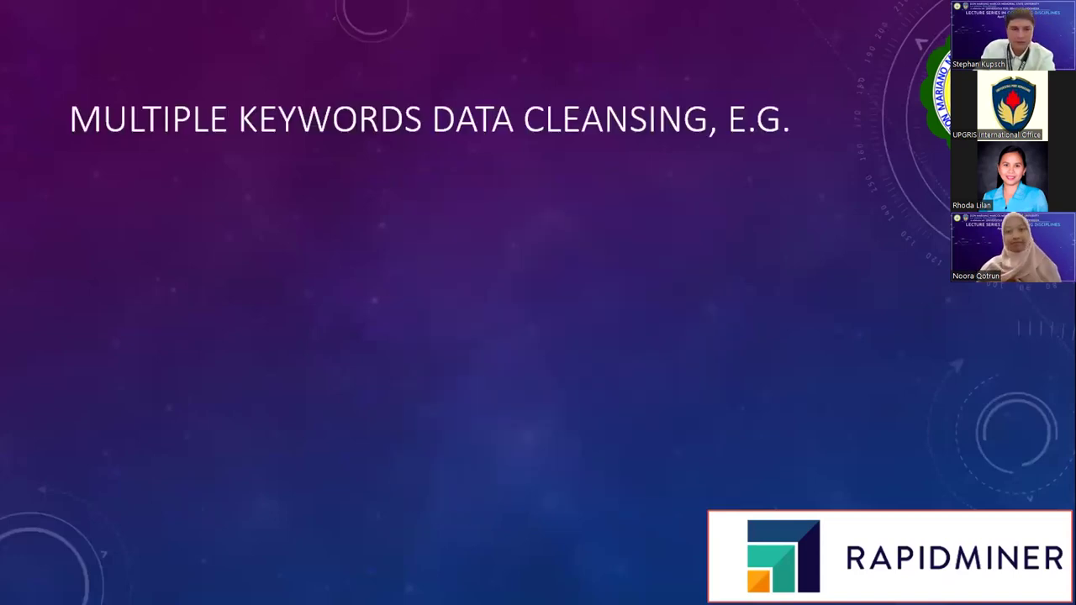